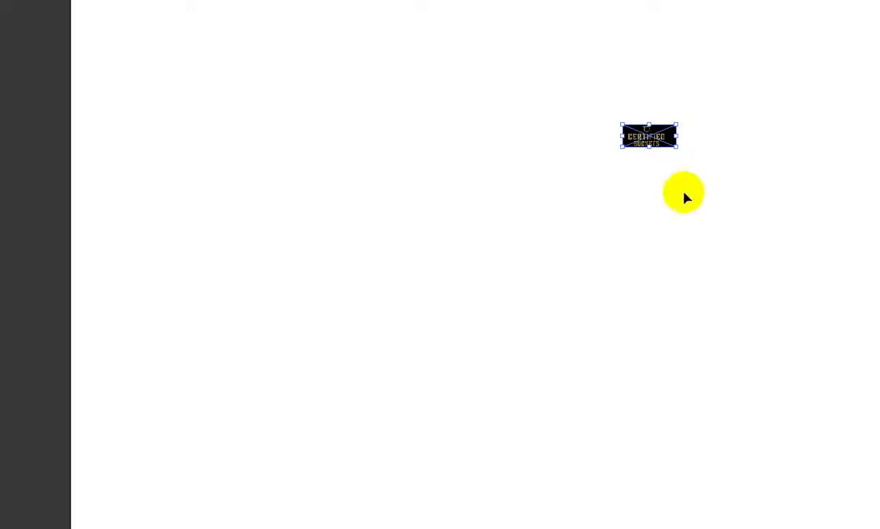
# Step: Enlarge the Certified Buckets reference logo into a large banner and move it left
pyautogui.moveTo(807, 271); pyautogui.dragTo(744, 277)
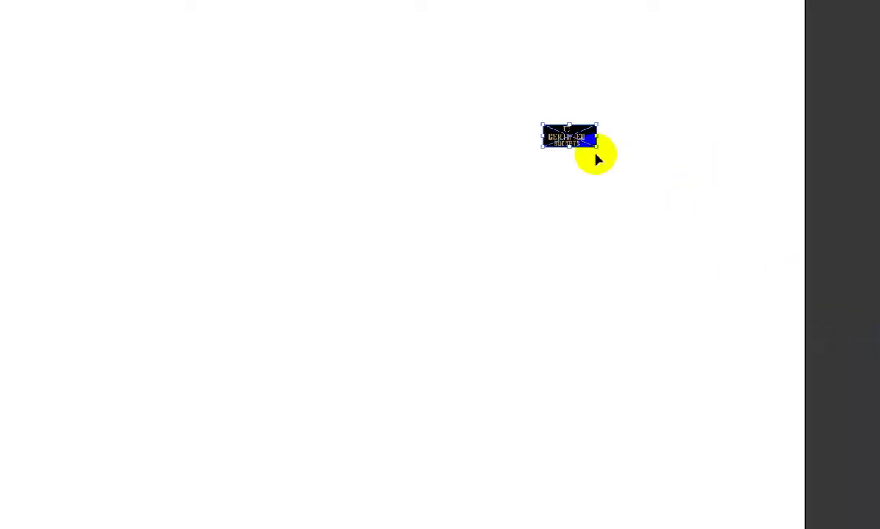
pyautogui.moveTo(597, 157); pyautogui.dragTo(771, 320)
pyautogui.moveTo(571, 206)
pyautogui.mouseDown()
pyautogui.moveTo(234, 227)
pyautogui.moveTo(183, 187)
pyautogui.mouseUp()
pyautogui.scroll(2, 178, 182)
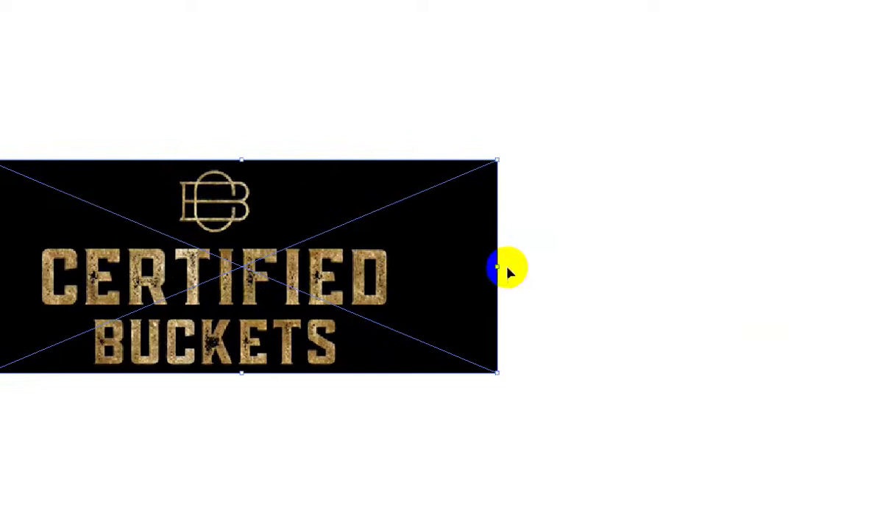
pyautogui.moveTo(507, 272); pyautogui.dragTo(446, 245)
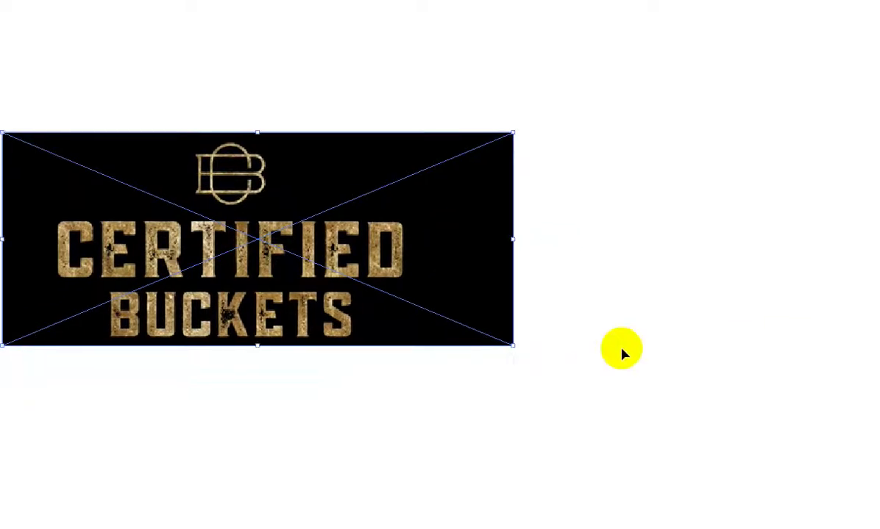
pyautogui.click(620, 350)
# Step: Bring up Notepad beside Illustrator for project notes
pyautogui.scroll(-2, 392, 288)
pyautogui.scroll(-2, 445, 335)
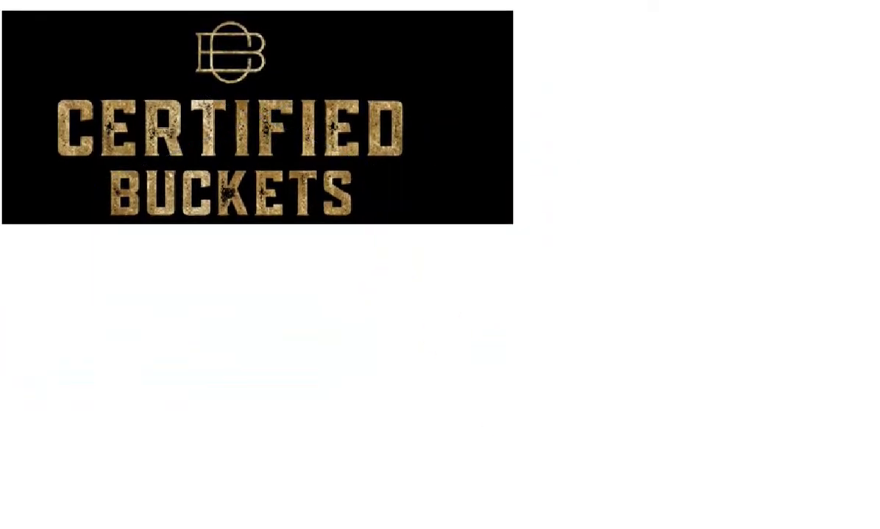
pyautogui.click(516, 514)
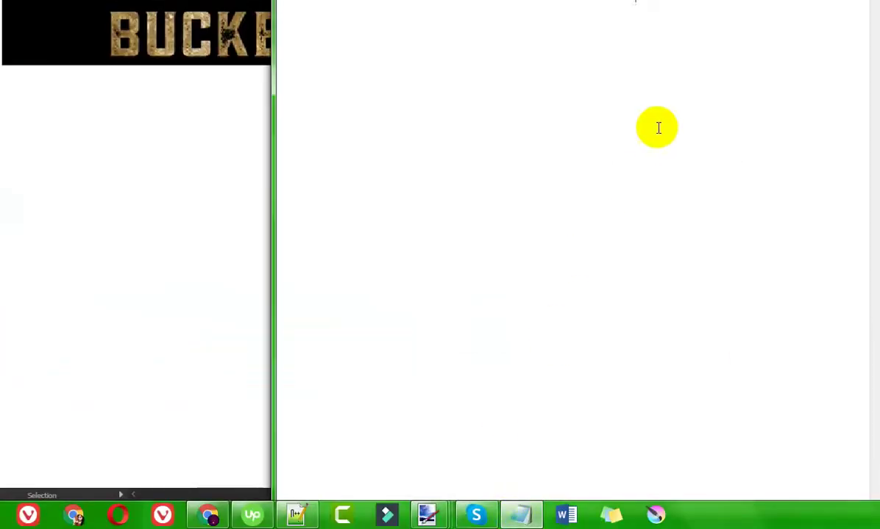
# Step: Clear all the old text from the Notepad document
pyautogui.hotkey('ctrl', 'a')
pyautogui.press('Delete')
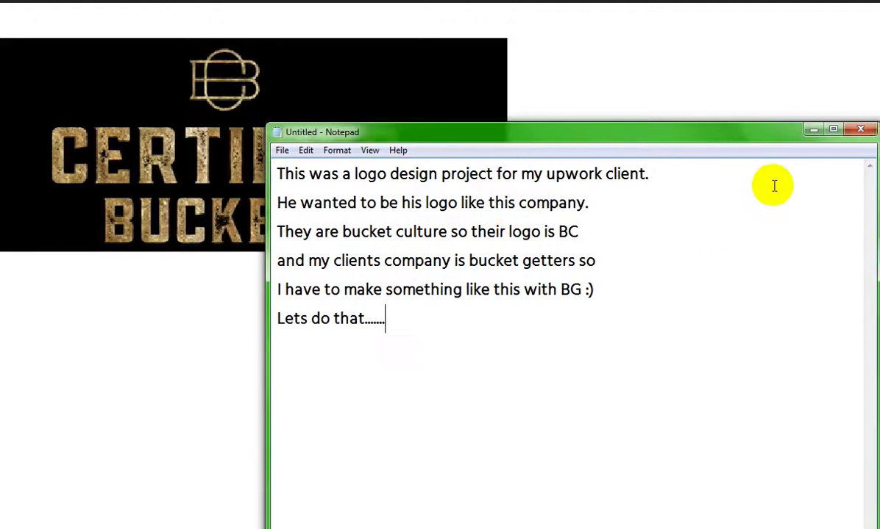
# Step: Back in Illustrator, draw a rectangle below the reference logo
pyautogui.click(779, 131)
pyautogui.click(176, 85)
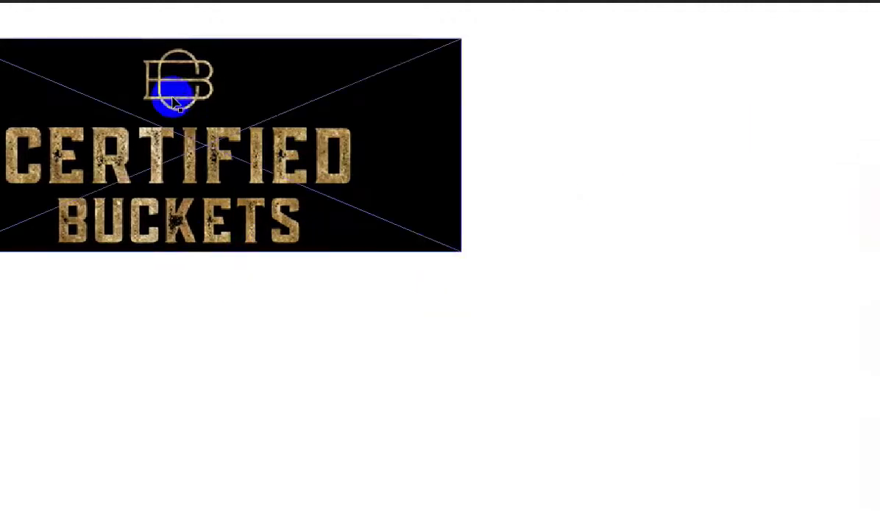
pyautogui.scroll(3, 176, 74)
pyautogui.scroll(-1, 181, 290)
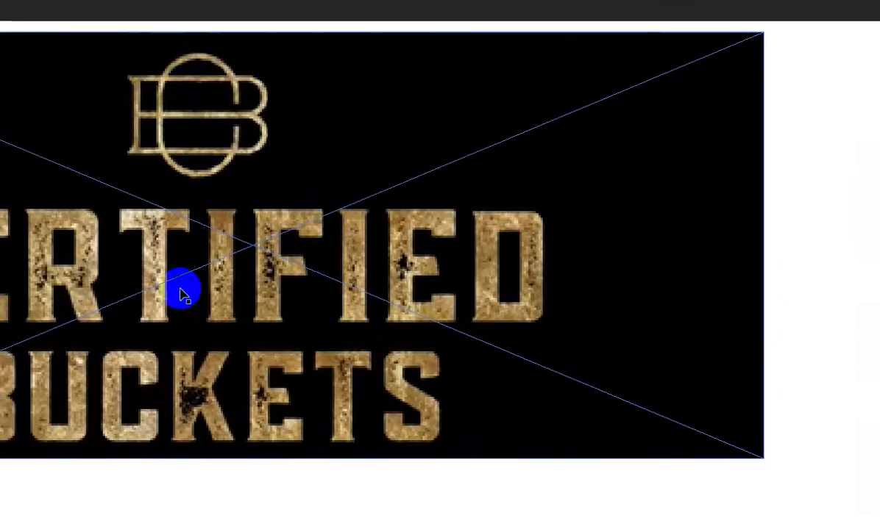
pyautogui.scroll(-2, 262, 197)
pyautogui.scroll(-1, 22, 218)
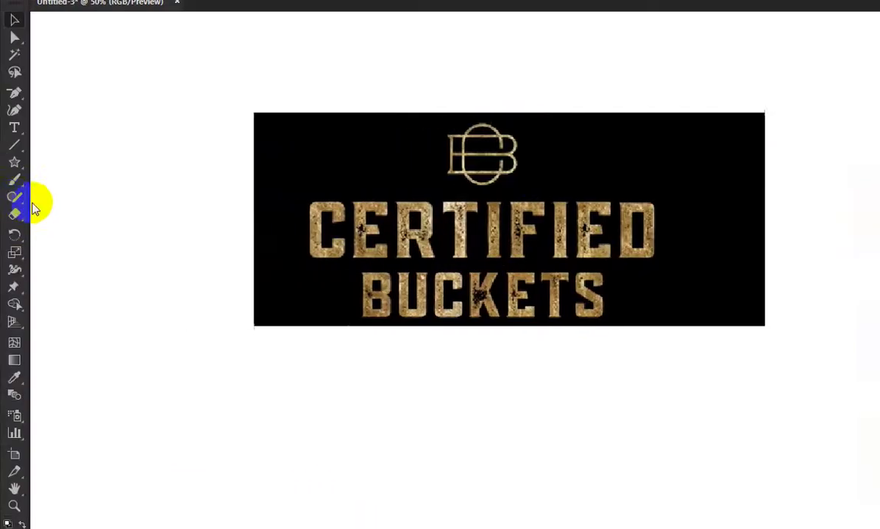
pyautogui.click(16, 164)
pyautogui.click(59, 162)
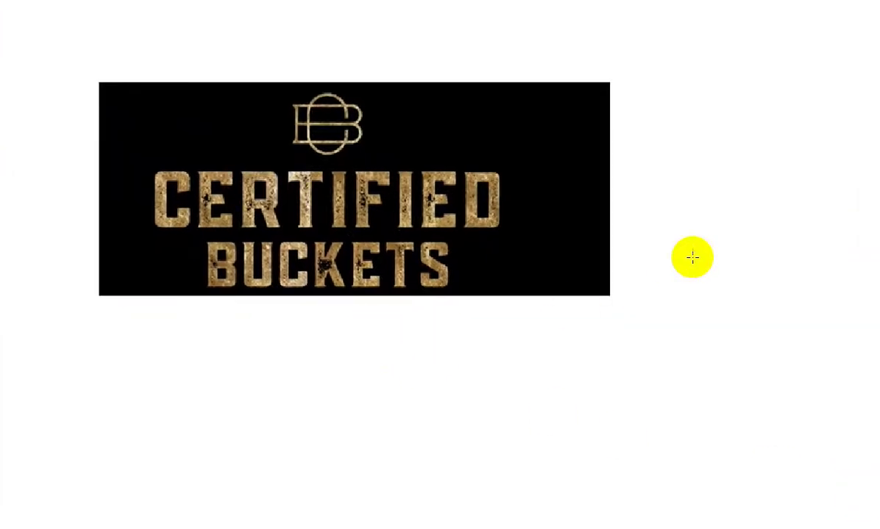
pyautogui.click(575, 274)
pyautogui.moveTo(245, 341); pyautogui.dragTo(489, 453)
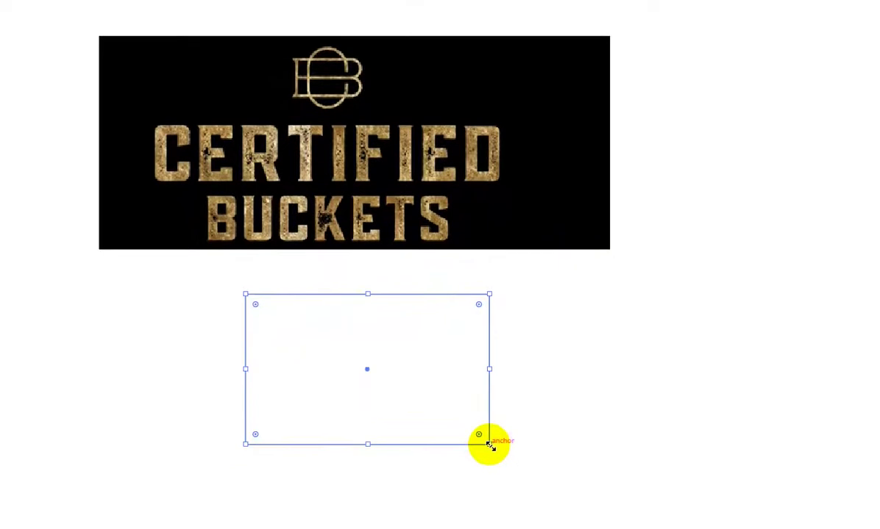
# Step: Give the rectangle a 30 pt stroke and no fill
pyautogui.click(107, 34)
pyautogui.write('10')
pyautogui.press('Return')
pyautogui.doubleClick(107, 33)
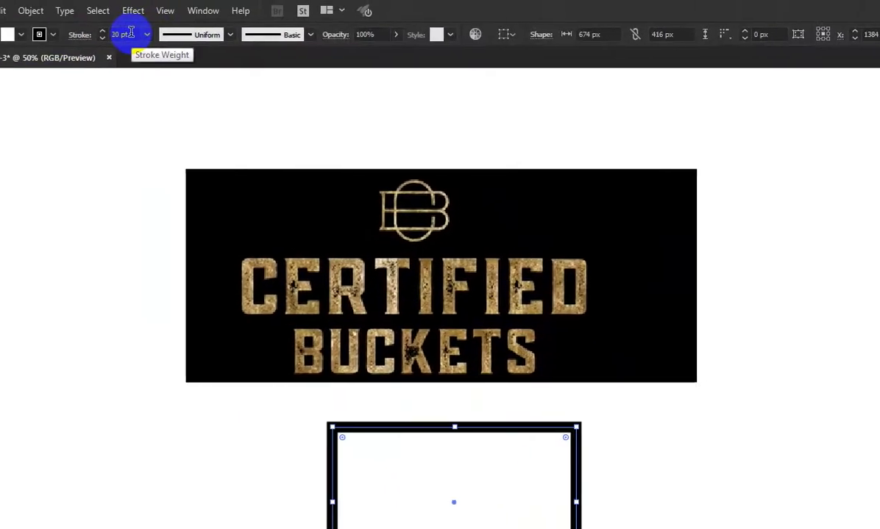
pyautogui.write('20')
pyautogui.press('Return')
pyautogui.write('30')
pyautogui.press('Return')
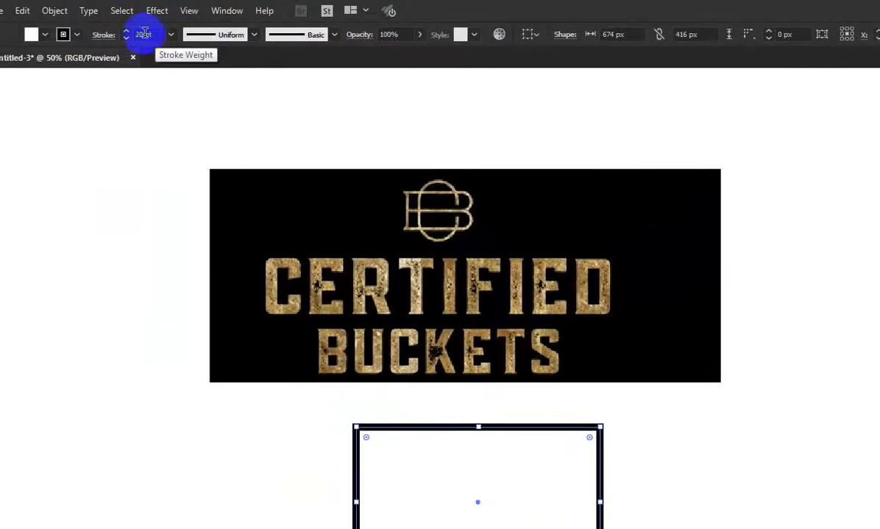
pyautogui.click(75, 34)
pyautogui.click(9, 58)
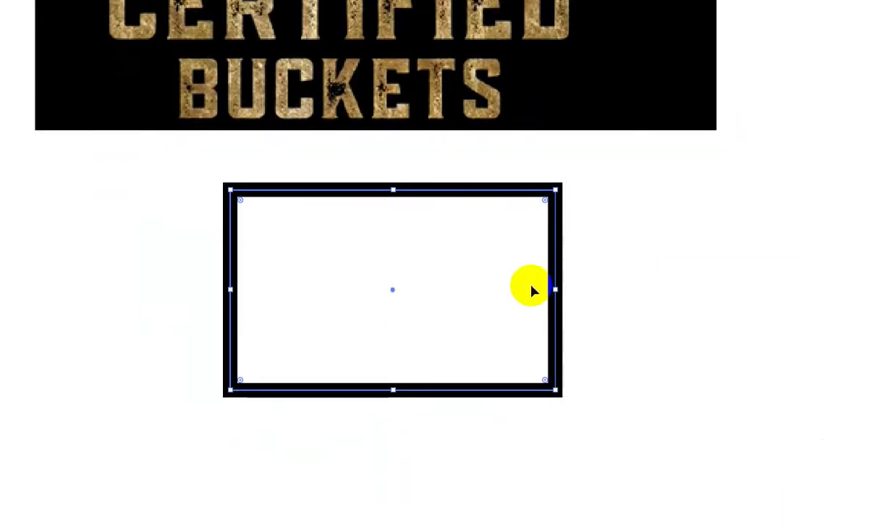
pyautogui.click(471, 431)
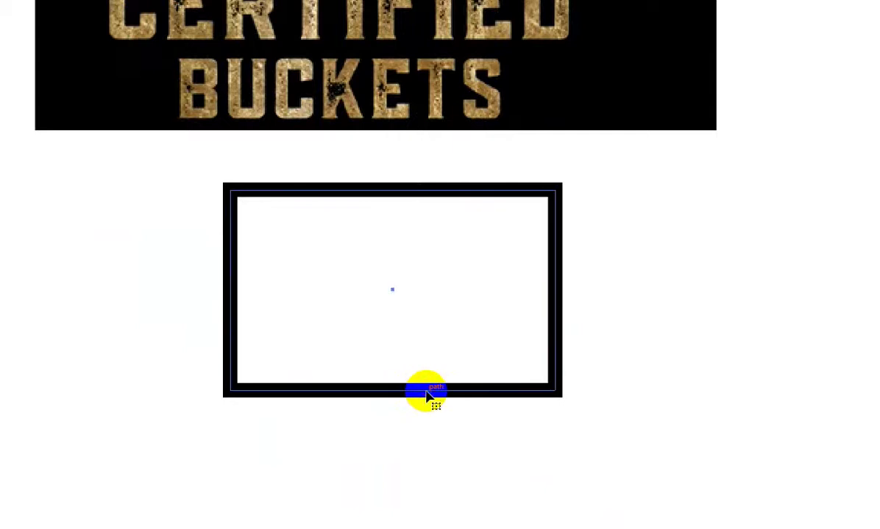
pyautogui.click(427, 397)
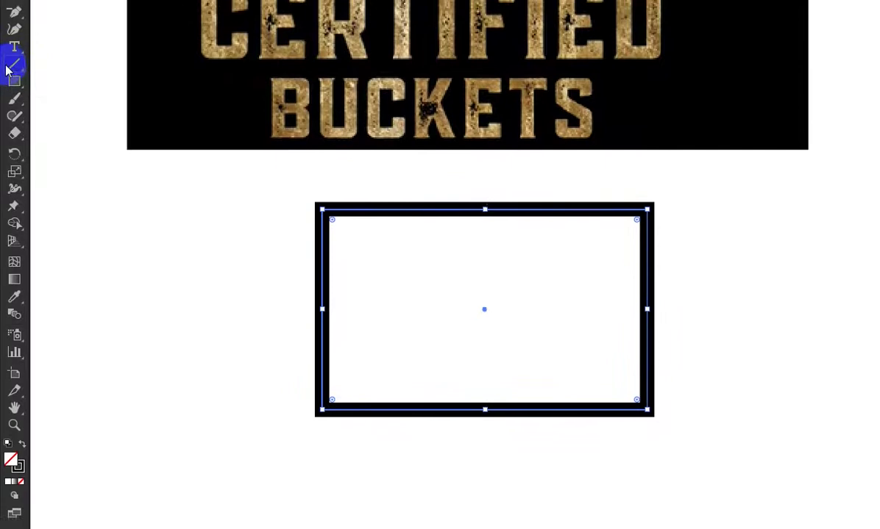
# Step: Draw a horizontal line across the rectangle's middle and select both together
pyautogui.click(14, 79)
pyautogui.moveTo(301, 324); pyautogui.dragTo(685, 326)
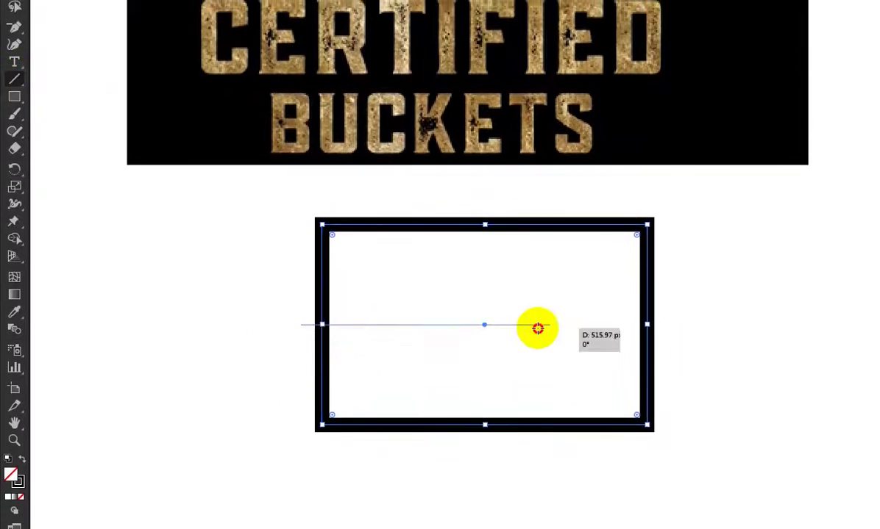
pyautogui.press('v')
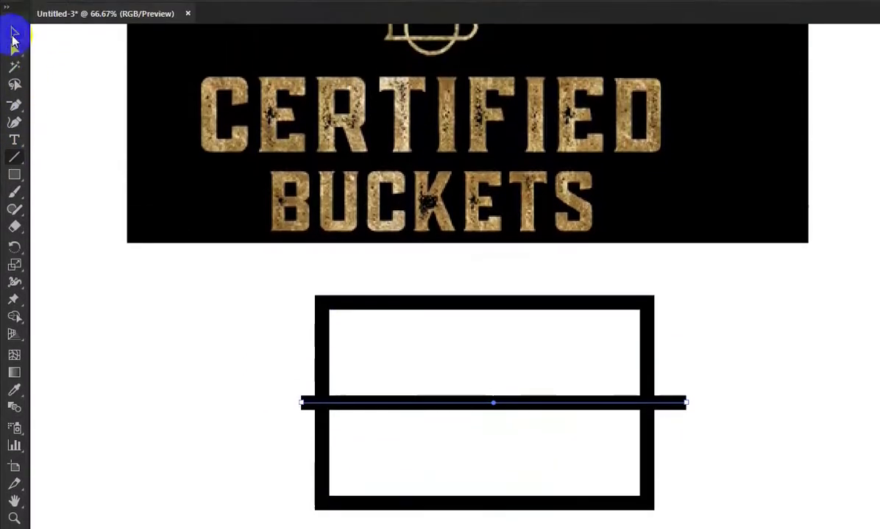
pyautogui.click(168, 276)
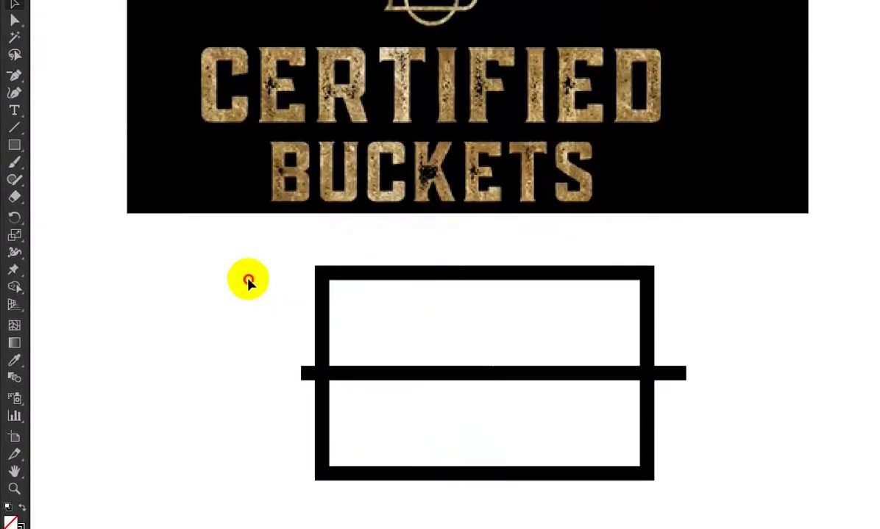
pyautogui.moveTo(247, 294); pyautogui.dragTo(603, 528)
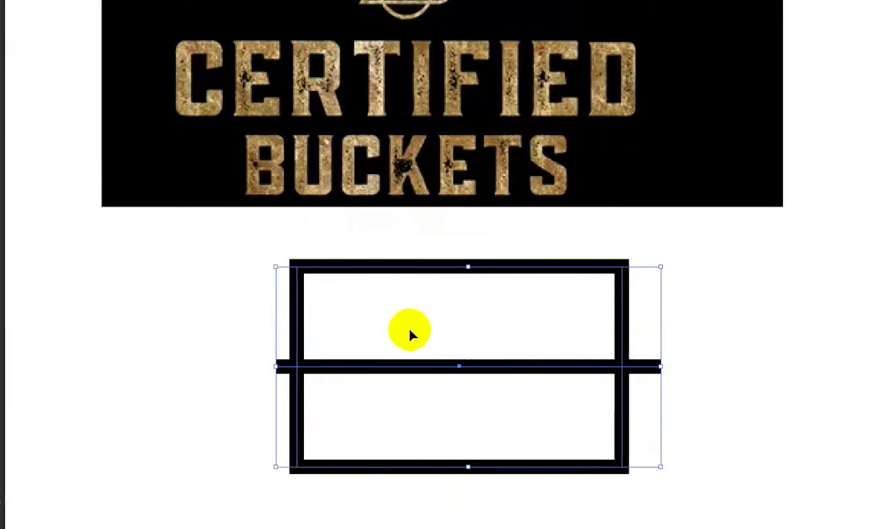
# Step: Draw a fully rounded pill in the upper box and copy it into the lower box
pyautogui.click(711, 360)
pyautogui.click(14, 138)
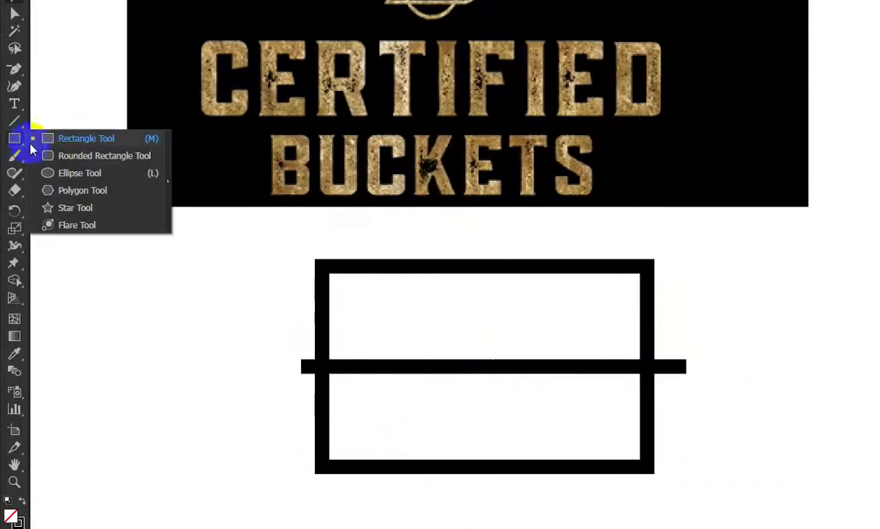
pyautogui.click(73, 161)
pyautogui.moveTo(330, 269); pyautogui.dragTo(646, 363)
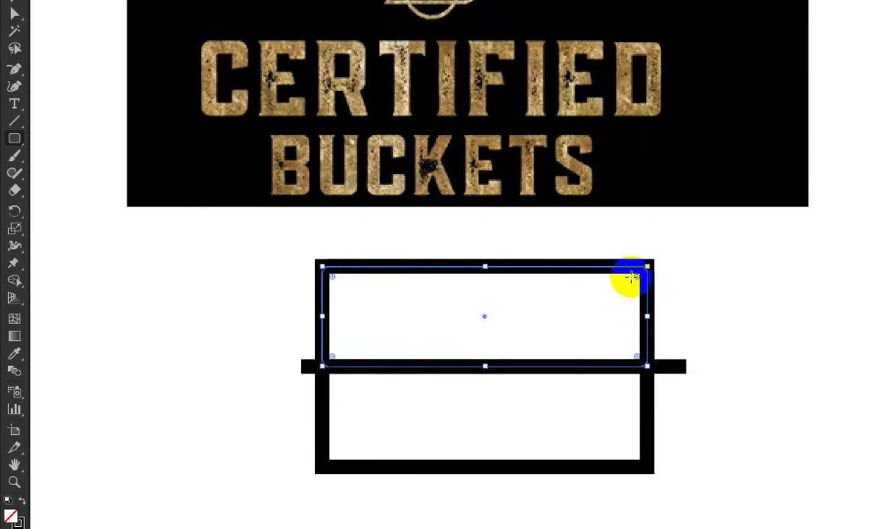
pyautogui.moveTo(633, 281); pyautogui.dragTo(524, 284)
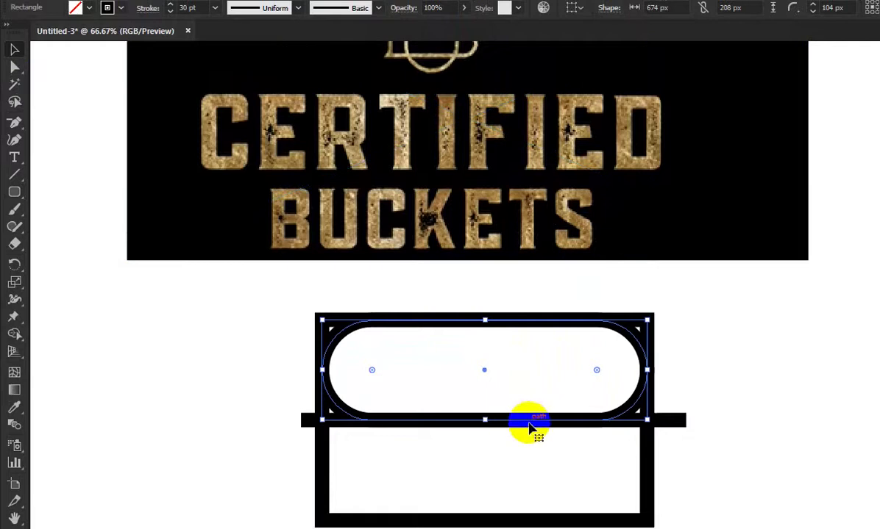
pyautogui.moveTo(533, 425)
pyautogui.mouseDown()
pyautogui.moveTo(545, 520)
pyautogui.moveTo(531, 521)
pyautogui.mouseUp()
pyautogui.click(699, 427)
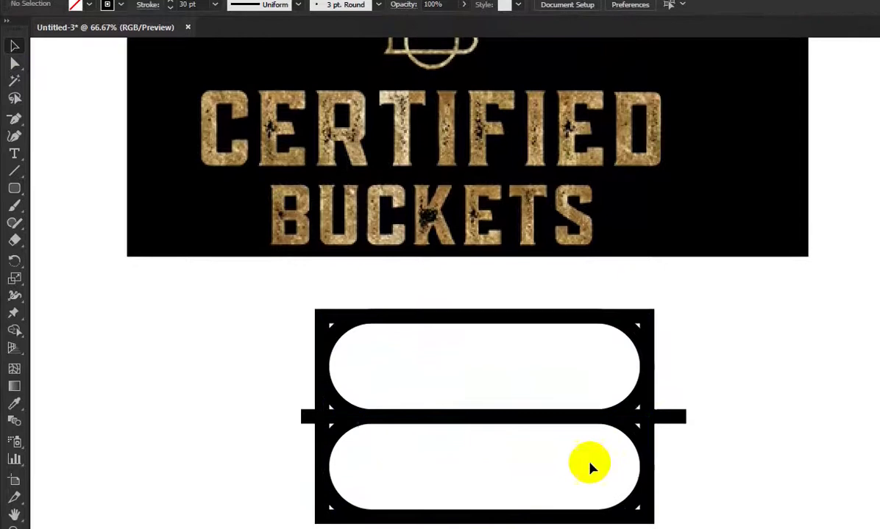
# Step: Move the outer rectangle off to the left and select both pills with the line
pyautogui.click(651, 435)
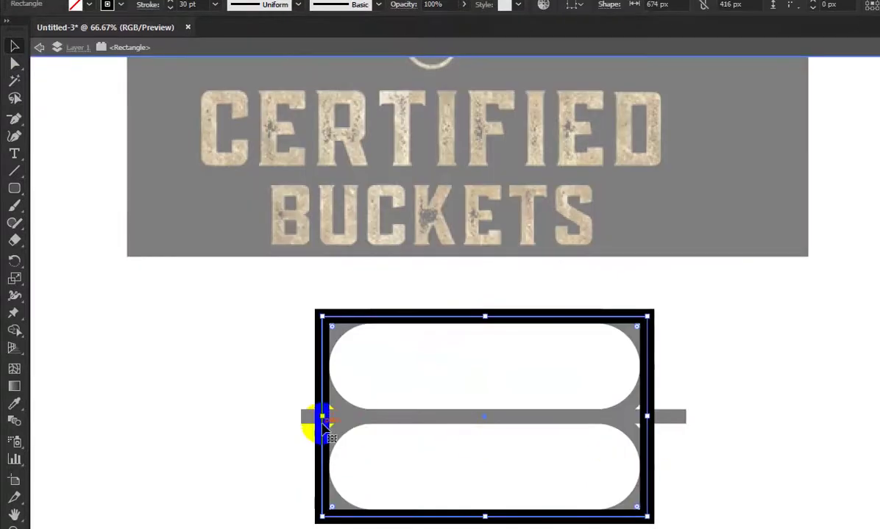
pyautogui.moveTo(319, 413)
pyautogui.mouseDown()
pyautogui.moveTo(32, 403)
pyautogui.moveTo(314, 414)
pyautogui.moveTo(218, 446)
pyautogui.moveTo(118, 446)
pyautogui.mouseUp()
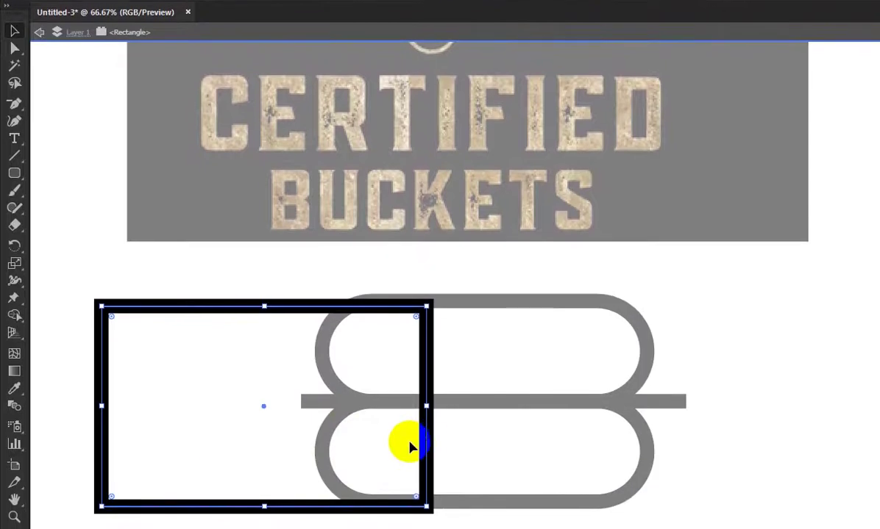
pyautogui.moveTo(401, 444); pyautogui.dragTo(266, 442)
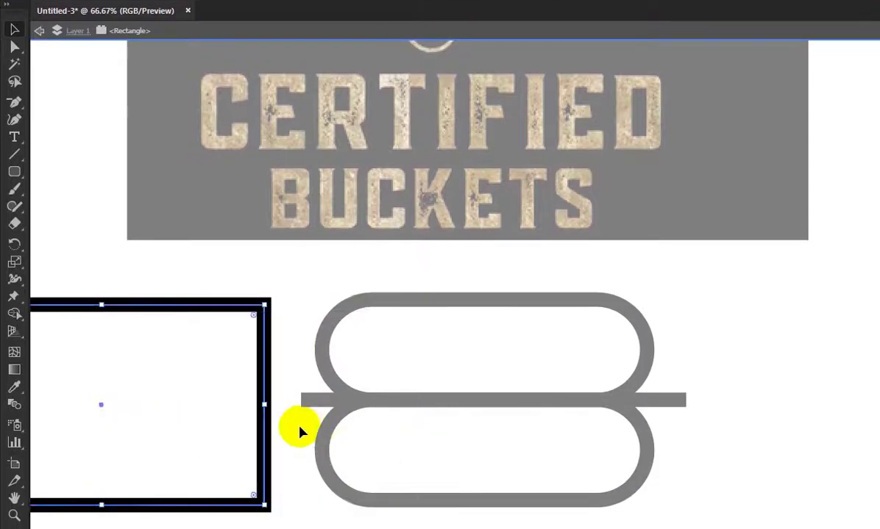
pyautogui.doubleClick(294, 428)
pyautogui.moveTo(513, 360); pyautogui.dragTo(562, 456)
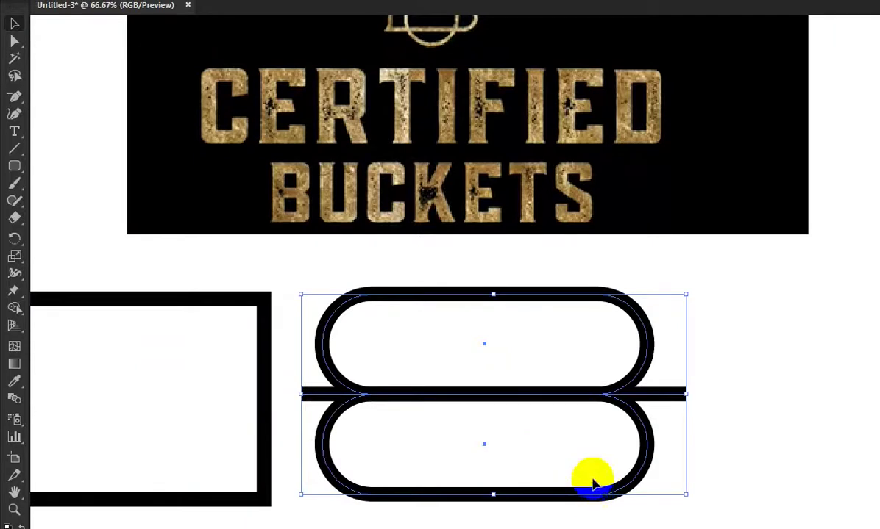
pyautogui.scroll(-2, 640, 471)
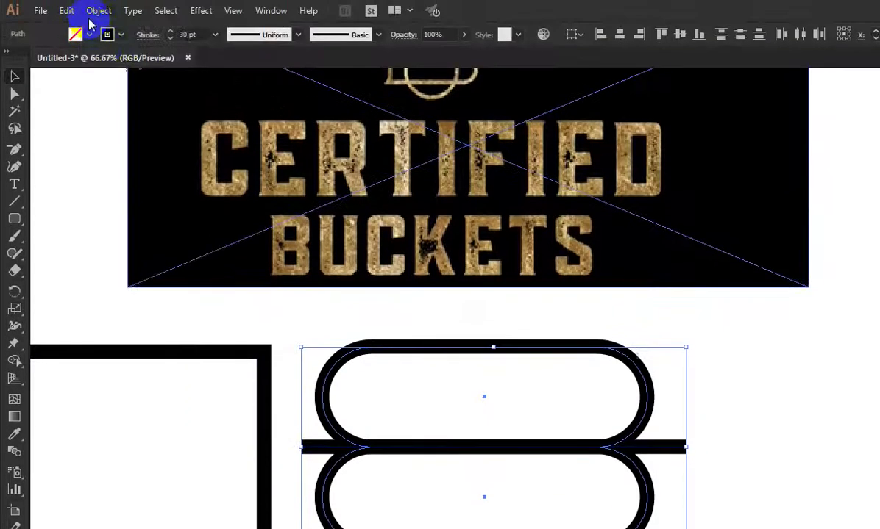
# Step: Expand the pills' and line's strokes into outlined shapes
pyautogui.click(95, 11)
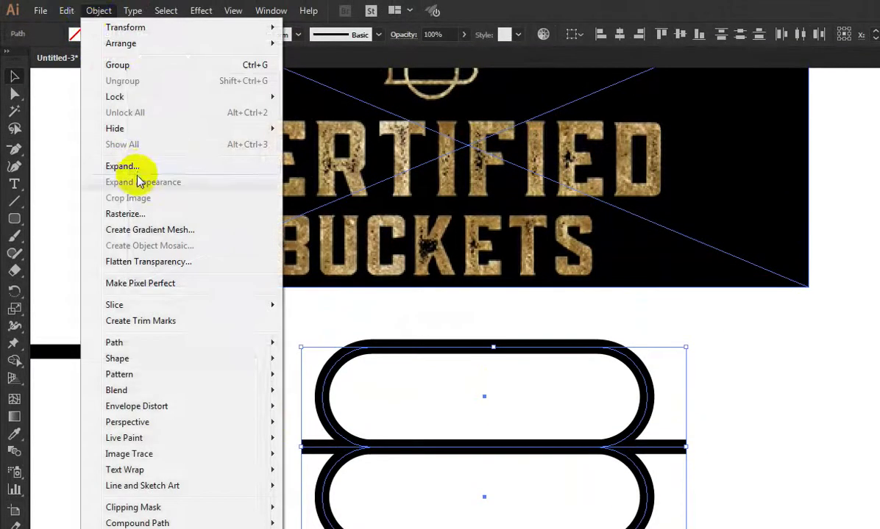
pyautogui.click(122, 166)
pyautogui.click(388, 421)
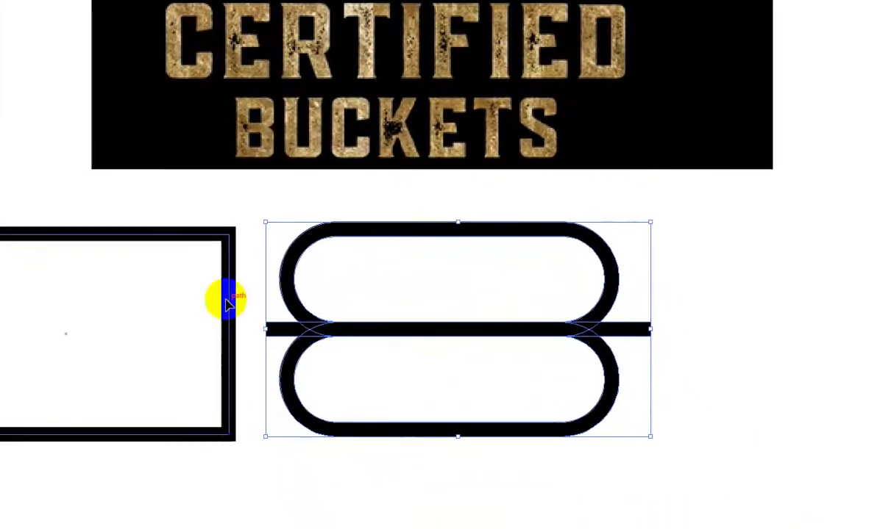
# Step: With Shape Builder, remove the bar's right overhang and merge rings and bar into a B
pyautogui.click(13, 244)
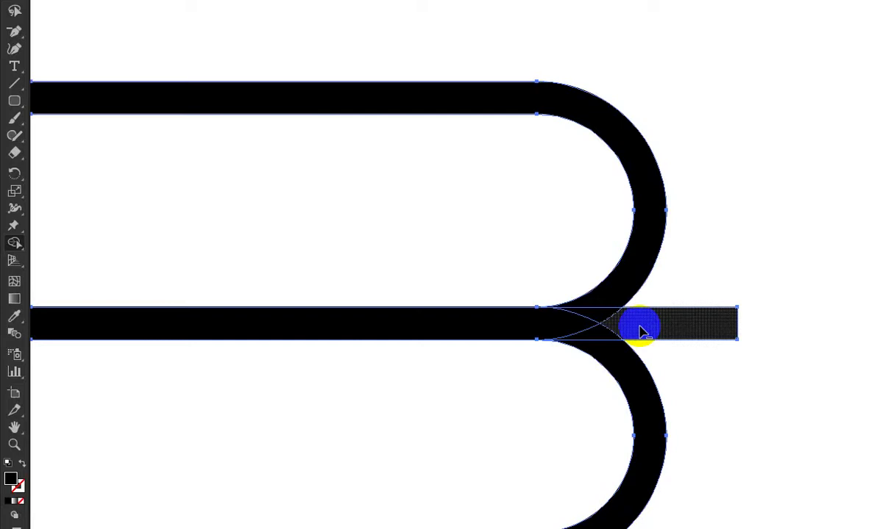
pyautogui.keyDown('alt'); pyautogui.click(639, 329); pyautogui.keyUp('alt')
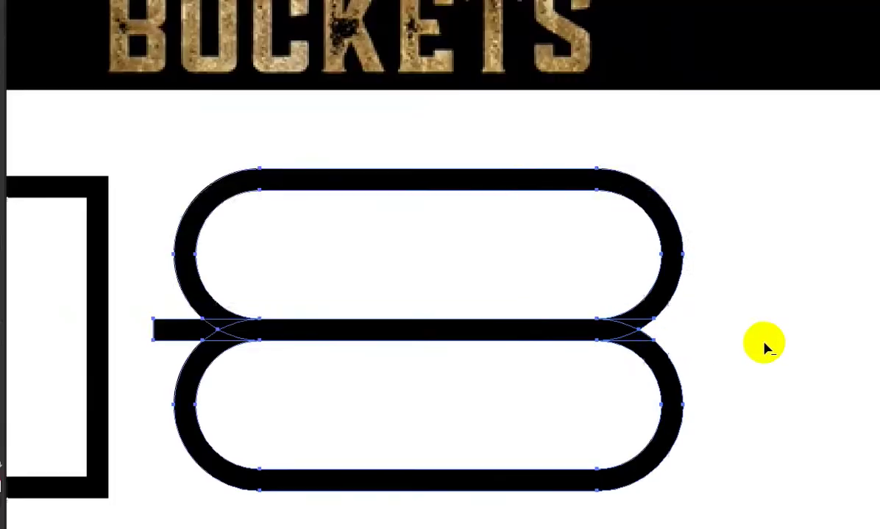
pyautogui.moveTo(644, 324); pyautogui.dragTo(621, 329)
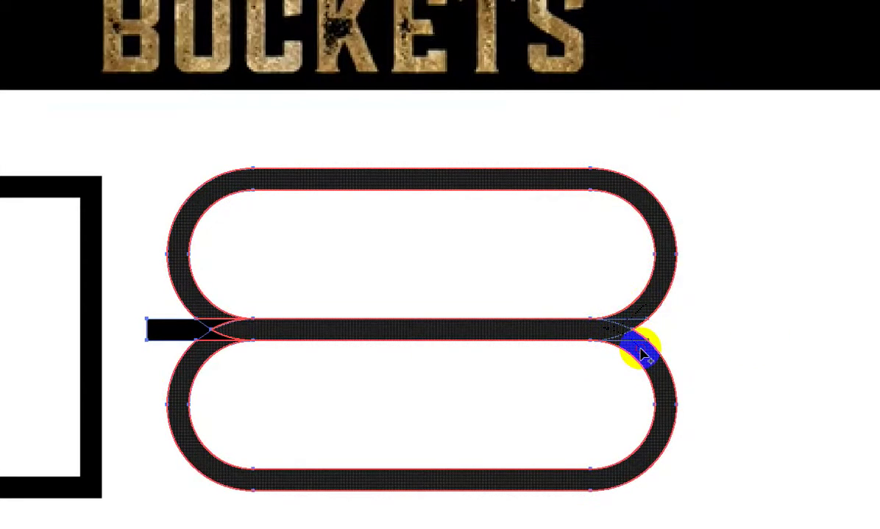
pyautogui.moveTo(621, 329); pyautogui.dragTo(638, 355)
pyautogui.click(14, 44)
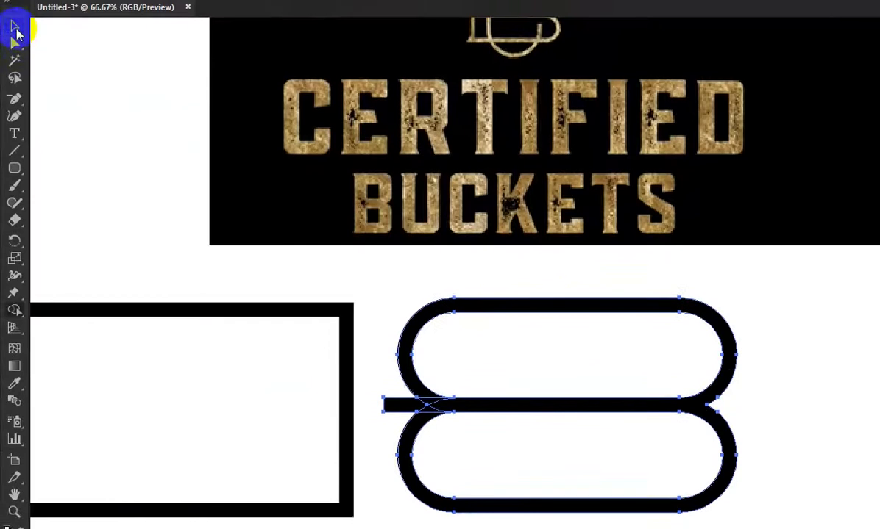
pyautogui.click(487, 390)
# Step: Turn the left rectangle into a vertical pill over the B, then delete it
pyautogui.click(346, 452)
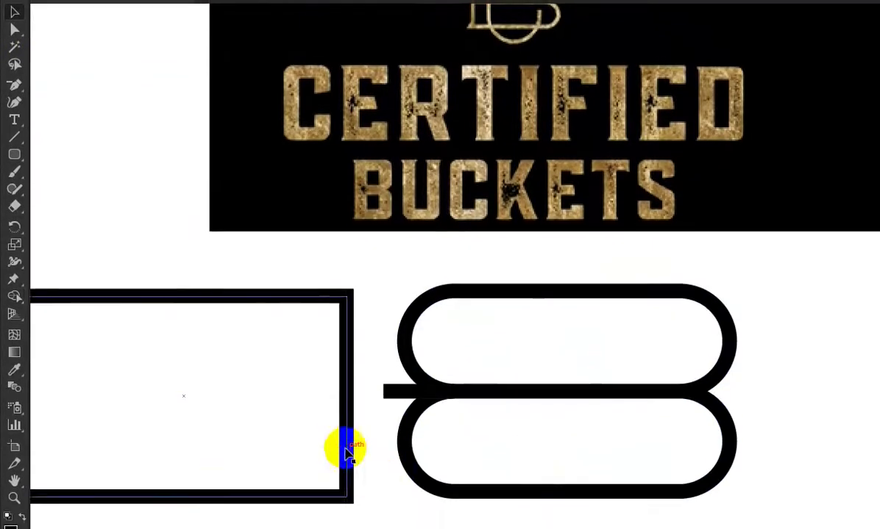
pyautogui.moveTo(332, 303); pyautogui.dragTo(184, 348)
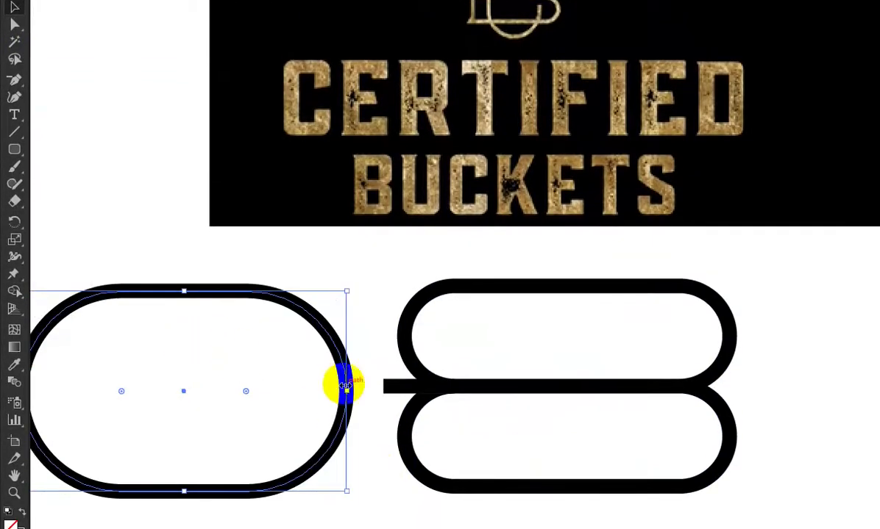
pyautogui.moveTo(348, 391)
pyautogui.mouseDown()
pyautogui.moveTo(403, 382)
pyautogui.moveTo(413, 391)
pyautogui.mouseUp()
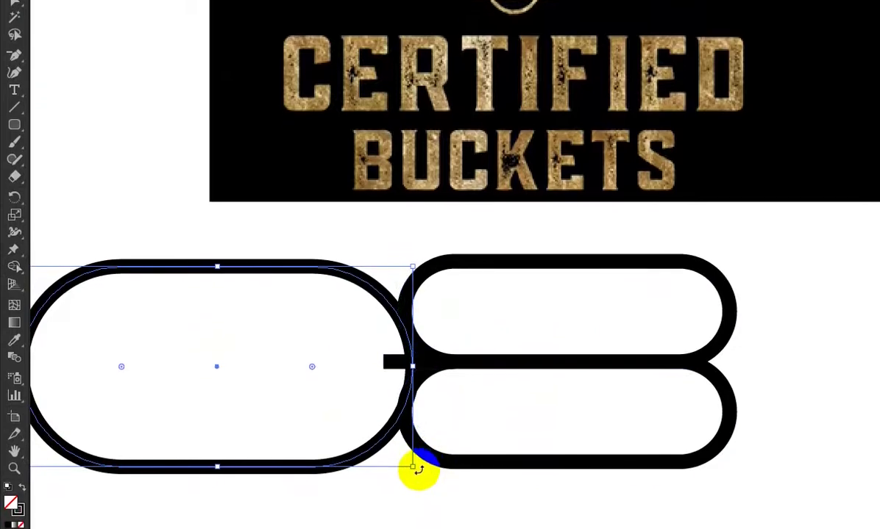
pyautogui.moveTo(349, 476); pyautogui.dragTo(173, 452)
pyautogui.moveTo(216, 140)
pyautogui.mouseDown()
pyautogui.moveTo(218, 133)
pyautogui.moveTo(210, 208)
pyautogui.mouseUp()
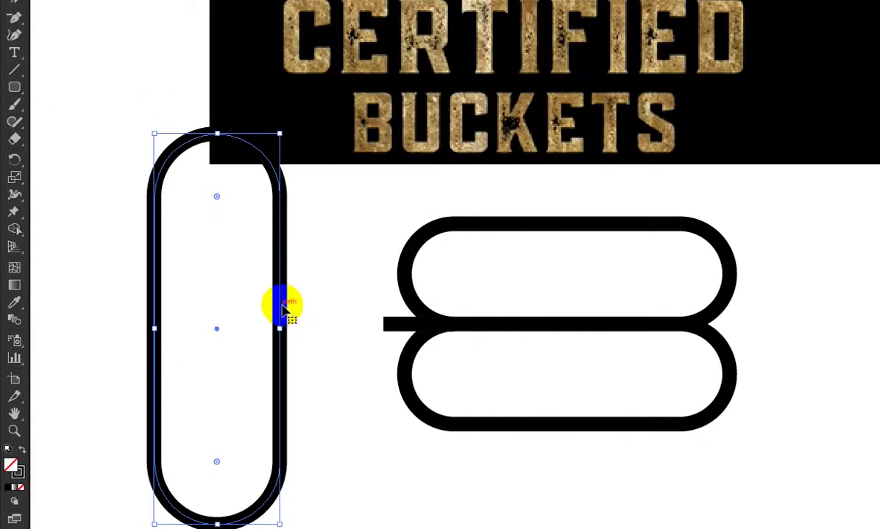
pyautogui.moveTo(283, 304)
pyautogui.mouseDown()
pyautogui.moveTo(434, 313)
pyautogui.moveTo(620, 305)
pyautogui.mouseUp()
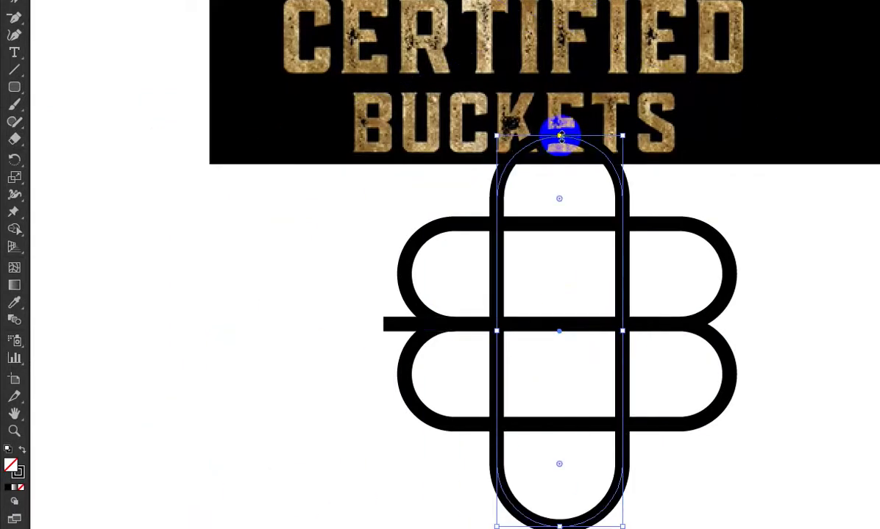
pyautogui.moveTo(557, 140)
pyautogui.mouseDown()
pyautogui.moveTo(568, 157)
pyautogui.moveTo(569, 191)
pyautogui.mouseUp()
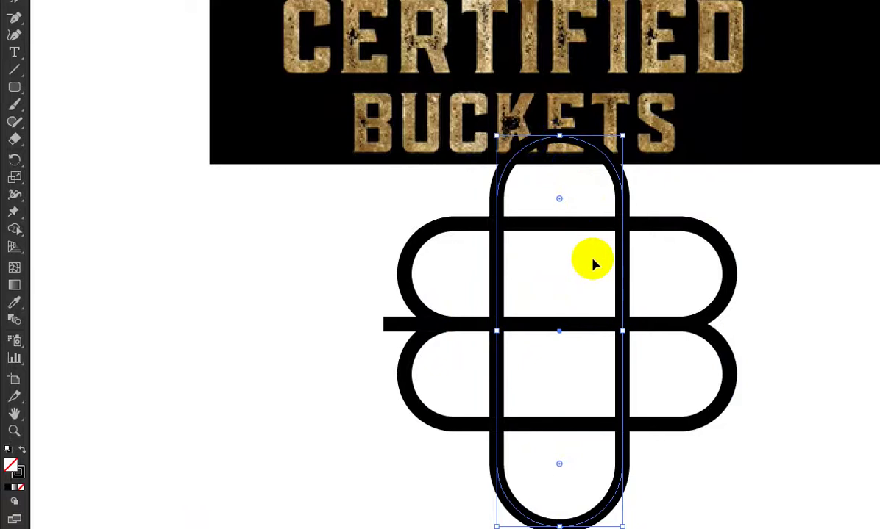
pyautogui.press('Delete')
# Step: Draw a tall rectangle over the B, round it fully into a pill, and nudge it left
pyautogui.click(14, 87)
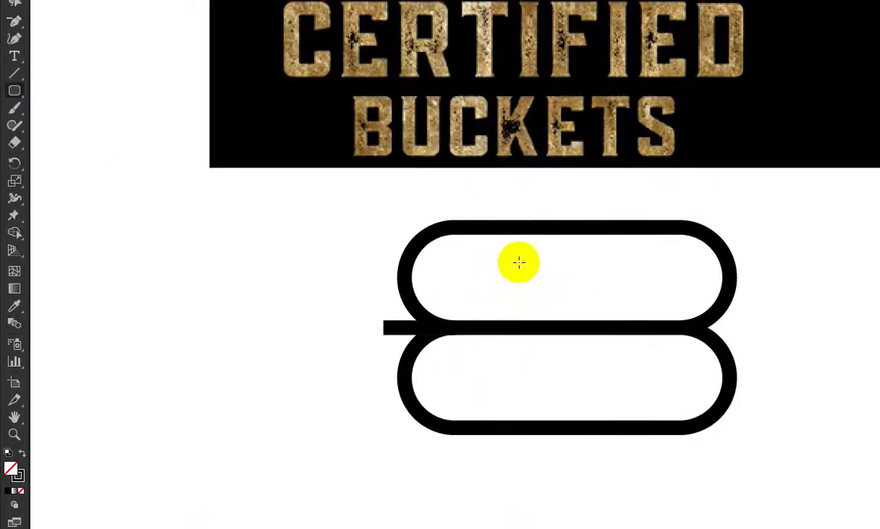
pyautogui.moveTo(499, 197)
pyautogui.mouseDown()
pyautogui.moveTo(627, 430)
pyautogui.moveTo(656, 458)
pyautogui.mouseUp()
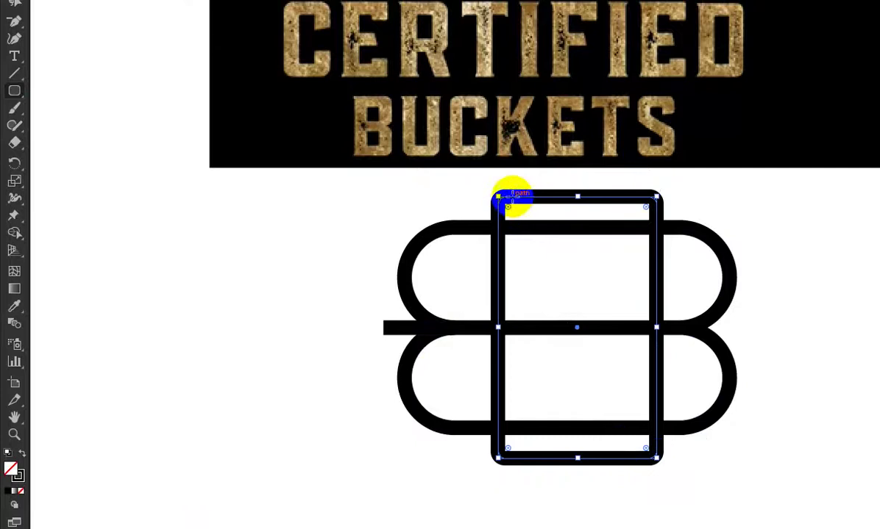
pyautogui.moveTo(509, 199); pyautogui.dragTo(610, 303)
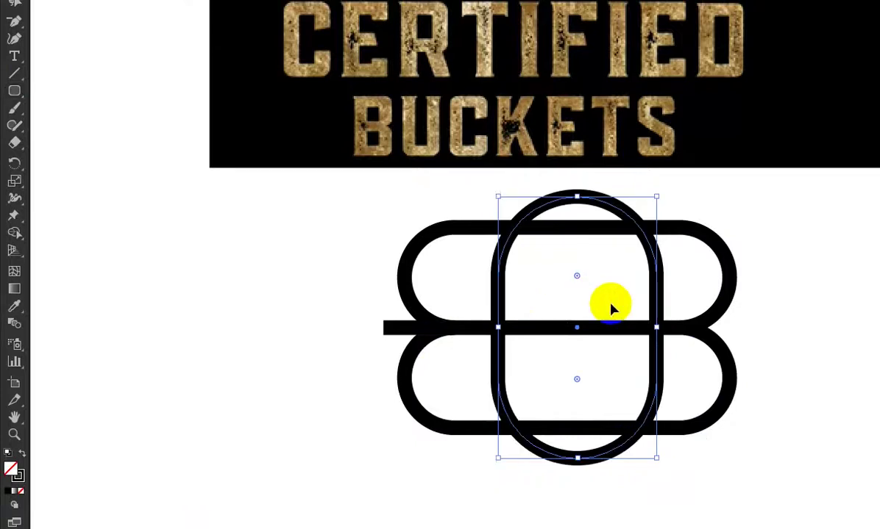
pyautogui.press('Left')
pyautogui.press('Left')
pyautogui.press('Left')
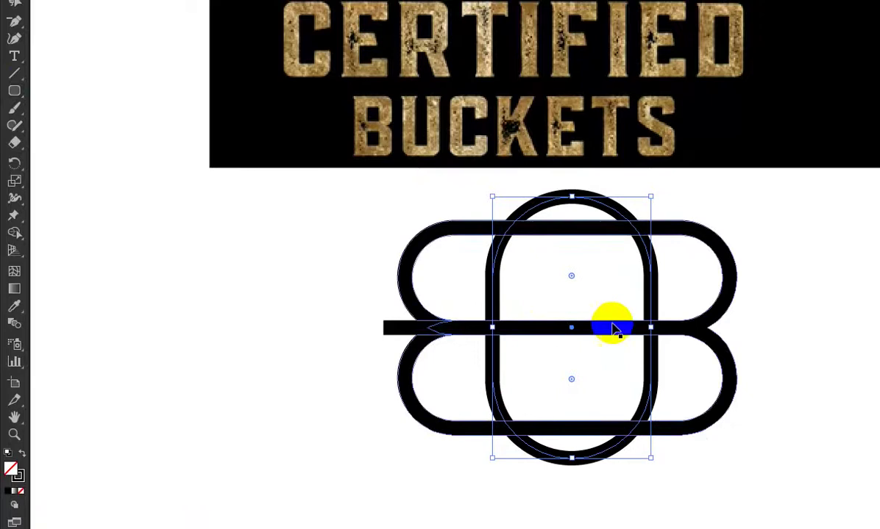
pyautogui.click(610, 370)
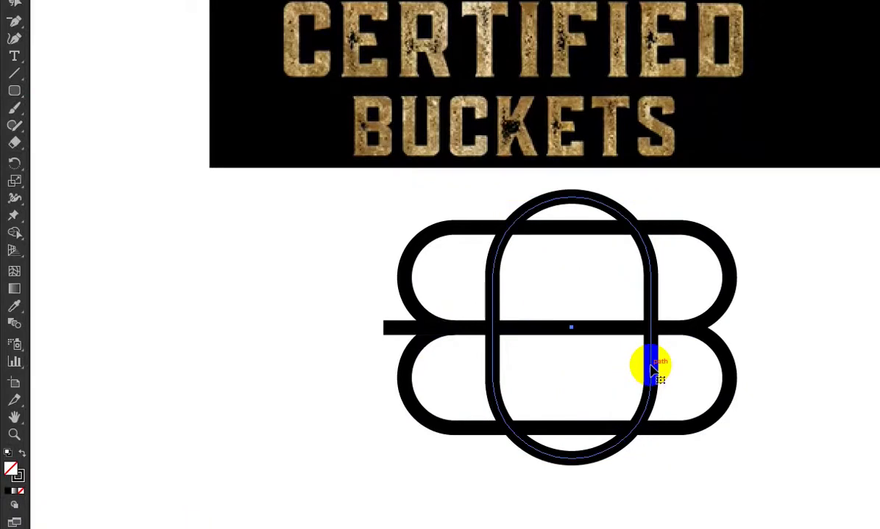
pyautogui.scroll(3, 651, 372)
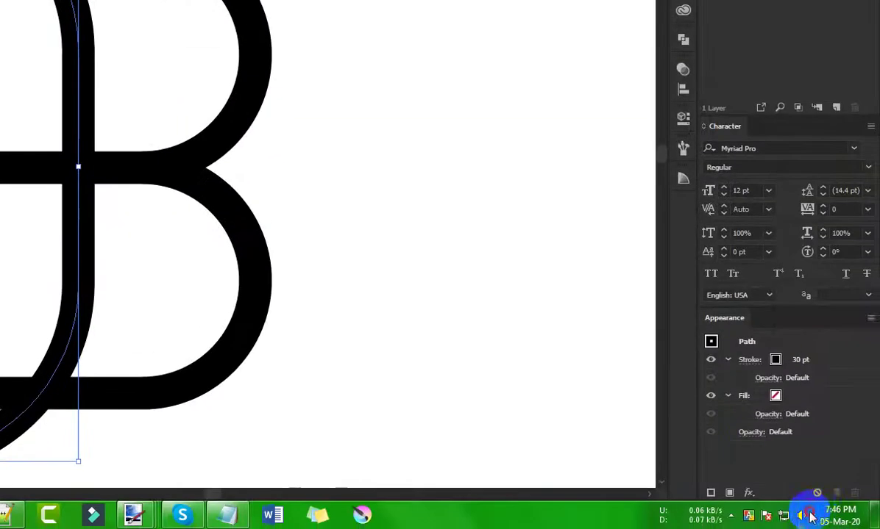
pyautogui.click(809, 517)
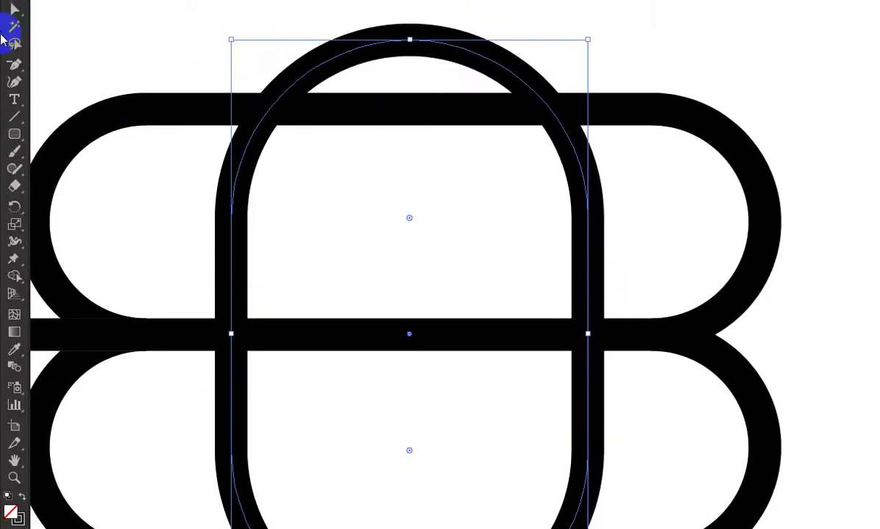
# Step: Add an anchor on the pill's right edge and delete anchors to open a C-shaped gap
pyautogui.click(14, 83)
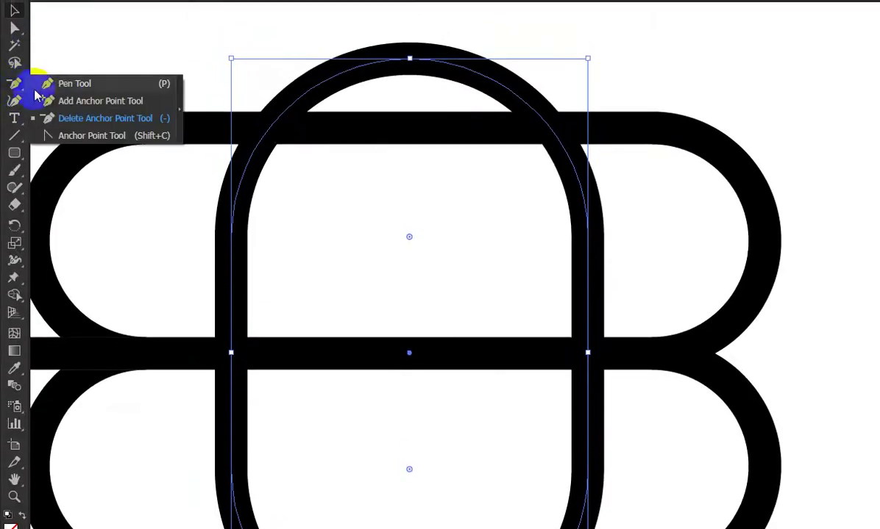
pyautogui.click(37, 97)
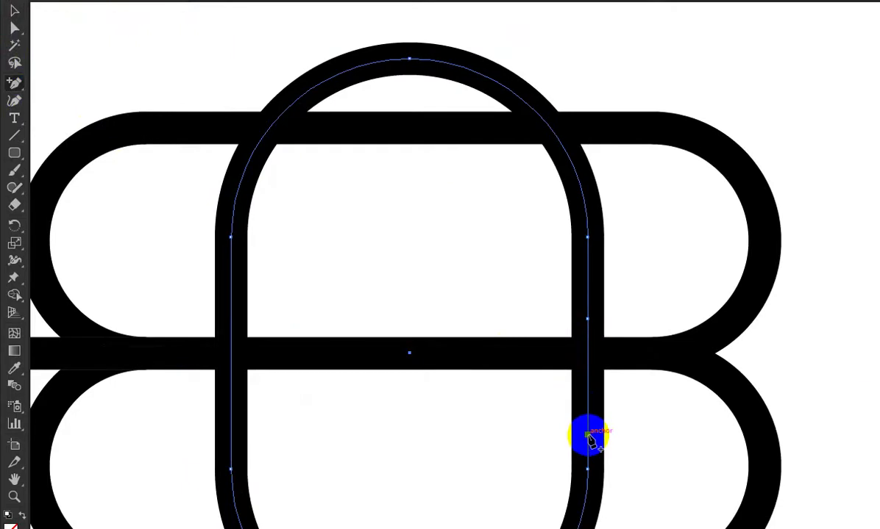
pyautogui.press('a')
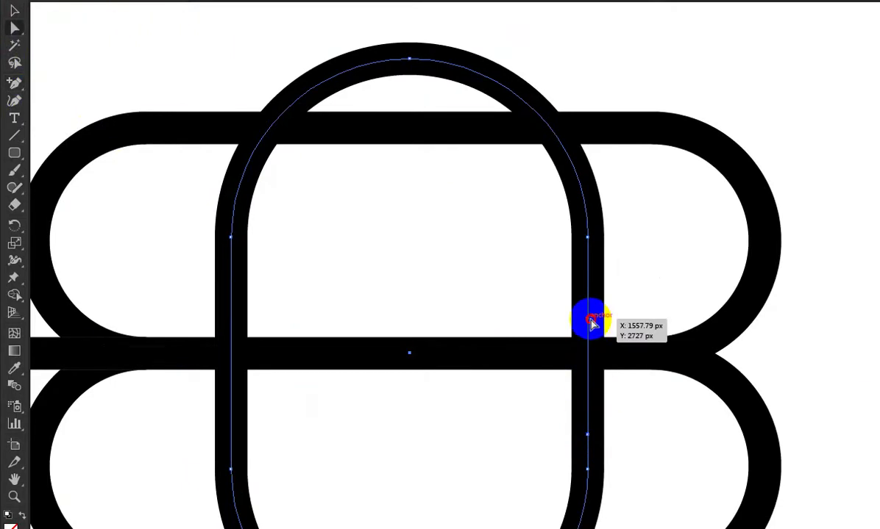
pyautogui.click(592, 322)
pyautogui.press('Delete')
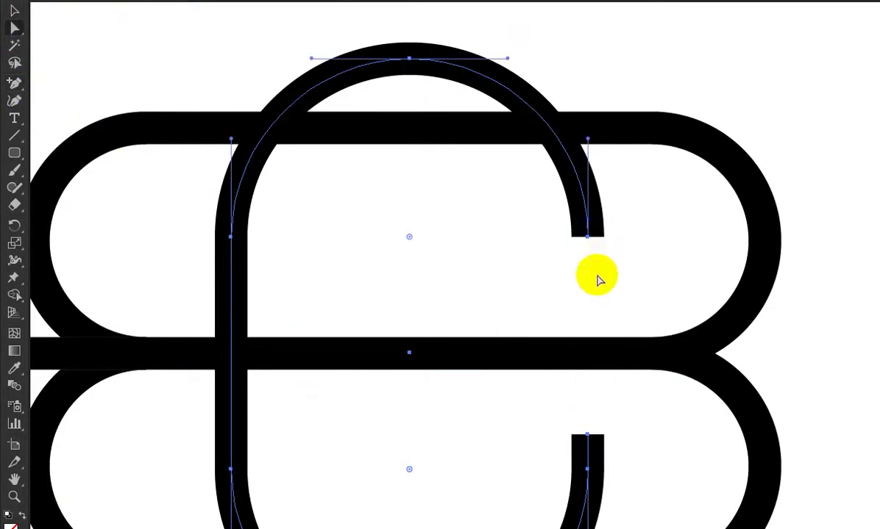
pyautogui.click(597, 279)
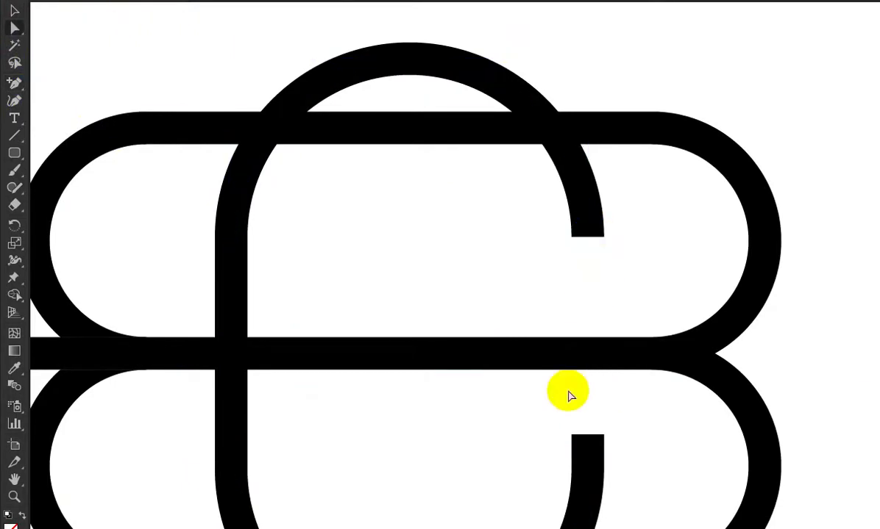
pyautogui.click(592, 439)
pyautogui.press('Delete')
pyautogui.hotkey('ctrl', '-')
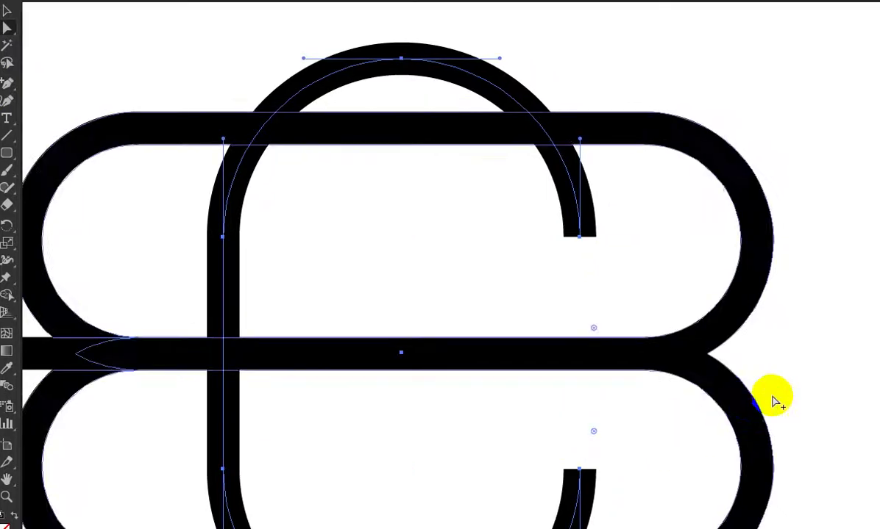
pyautogui.scroll(-2, 707, 510)
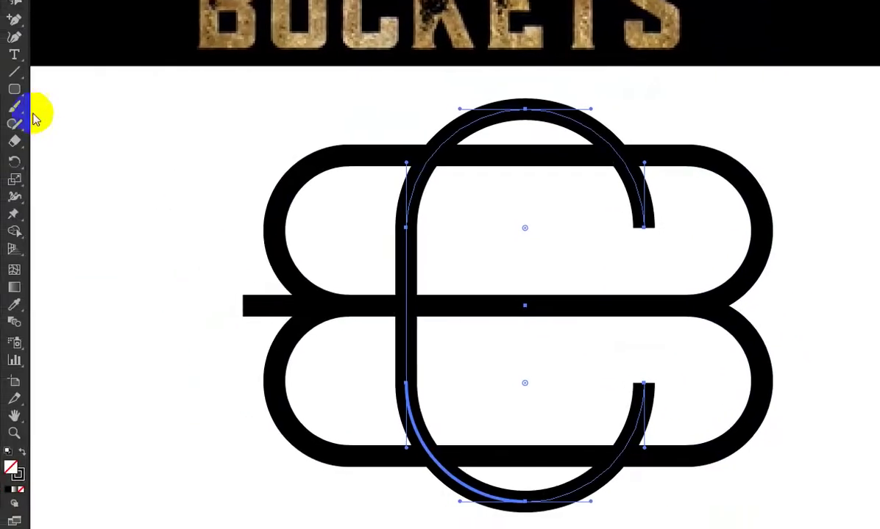
# Step: Draw a horizontal crossbar for the G and expand it with the G curve
pyautogui.click(15, 64)
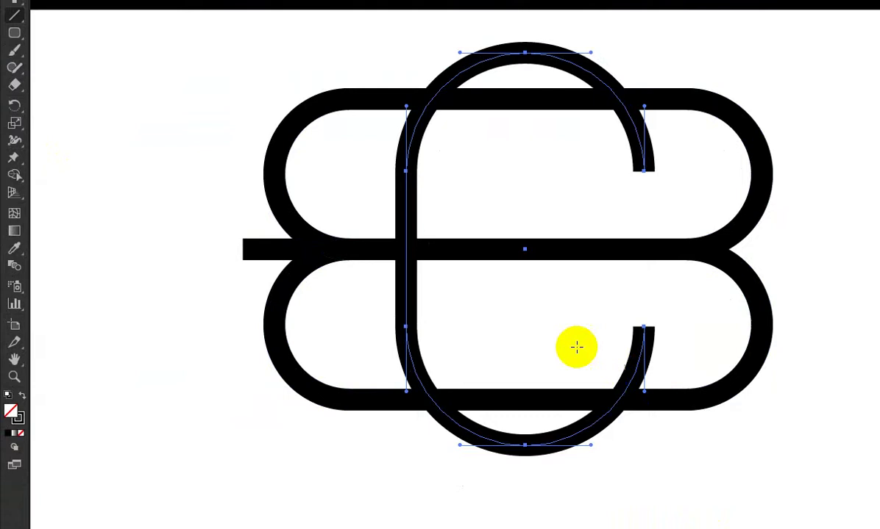
pyautogui.moveTo(548, 333); pyautogui.dragTo(715, 333)
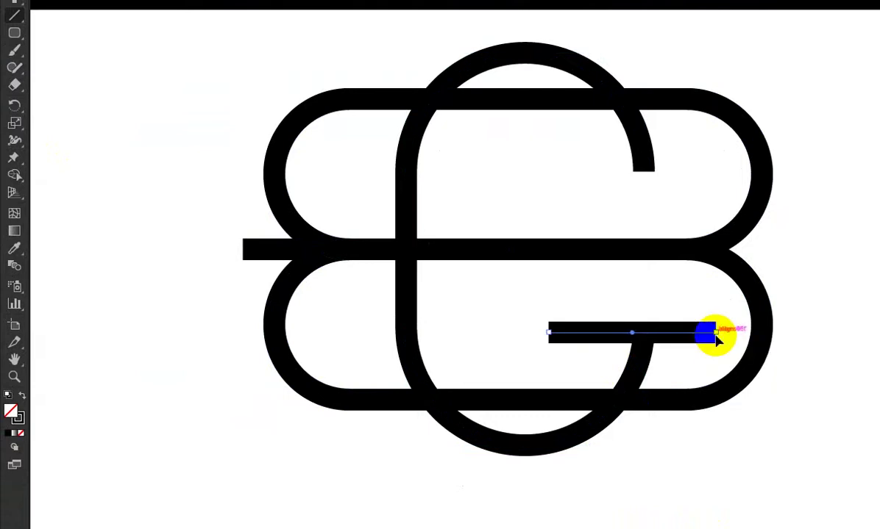
pyautogui.moveTo(685, 336); pyautogui.dragTo(698, 337)
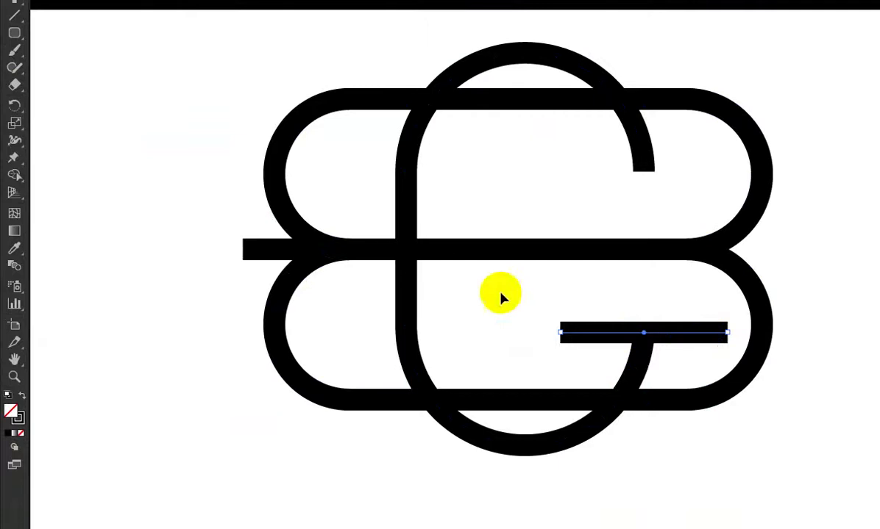
pyautogui.moveTo(501, 290); pyautogui.dragTo(682, 354)
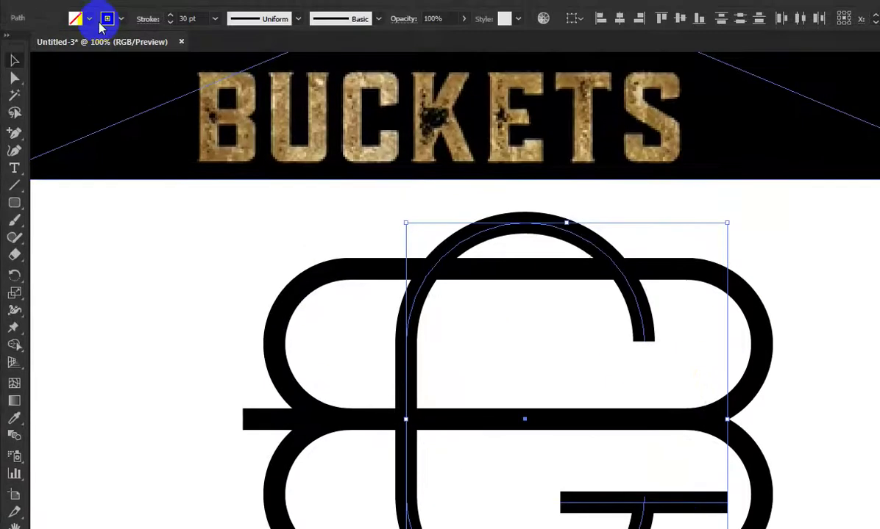
pyautogui.click(98, 11)
pyautogui.click(118, 165)
pyautogui.click(391, 419)
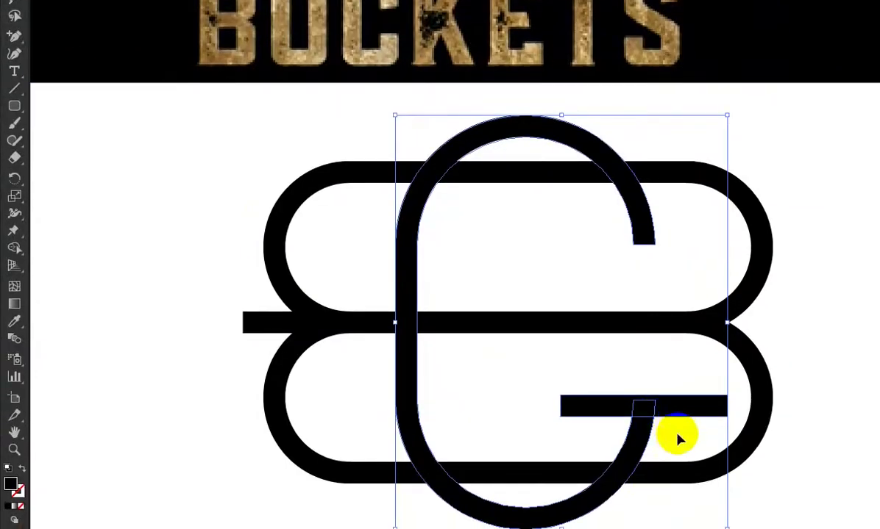
# Step: Lower the crossbar and align its top with the G's stem
pyautogui.click(678, 437)
pyautogui.scroll(2, 669, 418)
pyautogui.moveTo(667, 403); pyautogui.dragTo(667, 419)
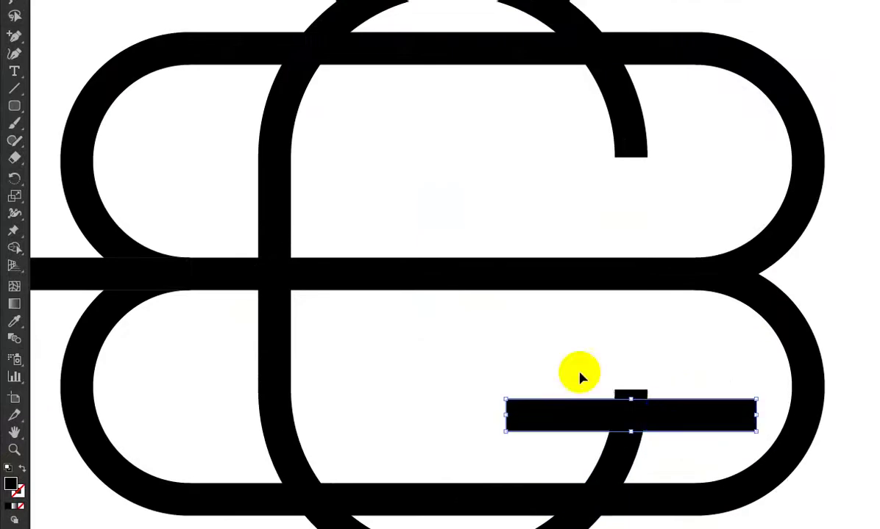
pyautogui.moveTo(545, 361); pyautogui.dragTo(689, 434)
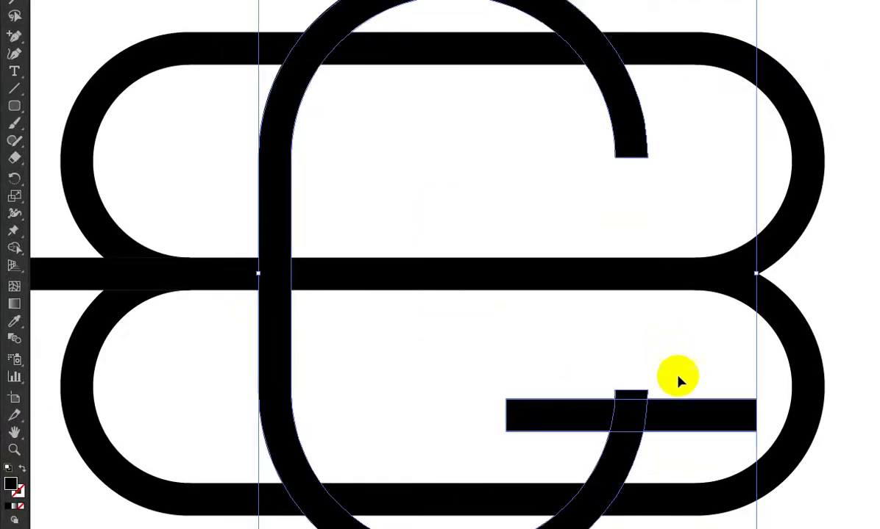
pyautogui.click(679, 410)
pyautogui.scroll(2, 675, 417)
pyautogui.scroll(1, 676, 419)
pyautogui.moveTo(638, 406); pyautogui.dragTo(640, 393)
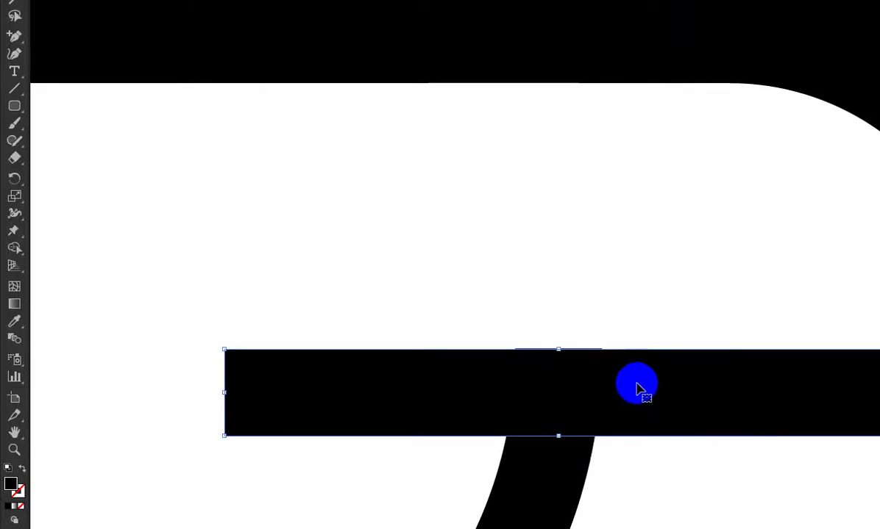
# Step: Undo the crossbar edits to remove the G's old crossbar
pyautogui.moveTo(478, 298); pyautogui.dragTo(609, 426)
pyautogui.scroll(-3, 609, 287)
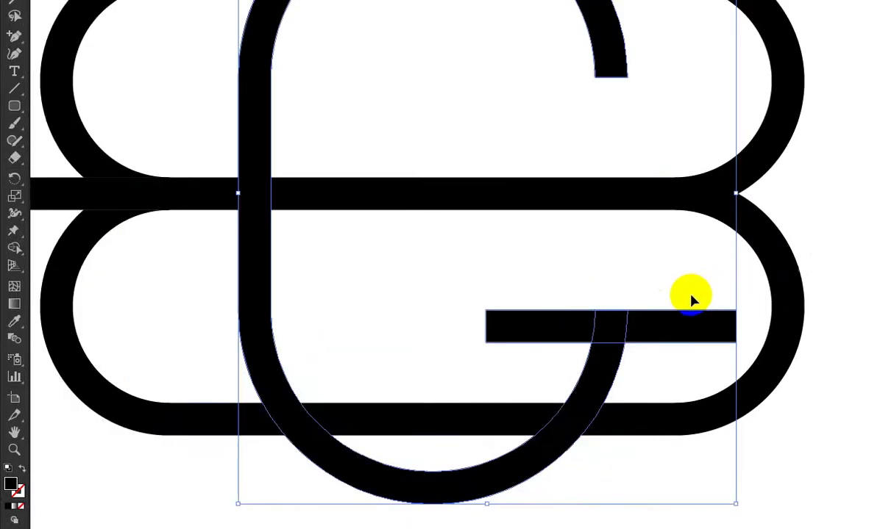
pyautogui.scroll(-3, 700, 325)
pyautogui.scroll(2, 692, 348)
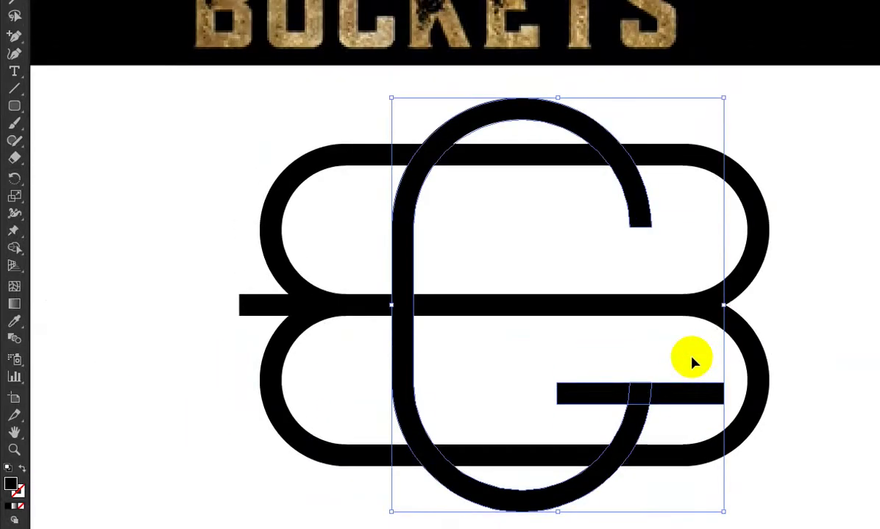
pyautogui.press('Up')
pyautogui.press('Left')
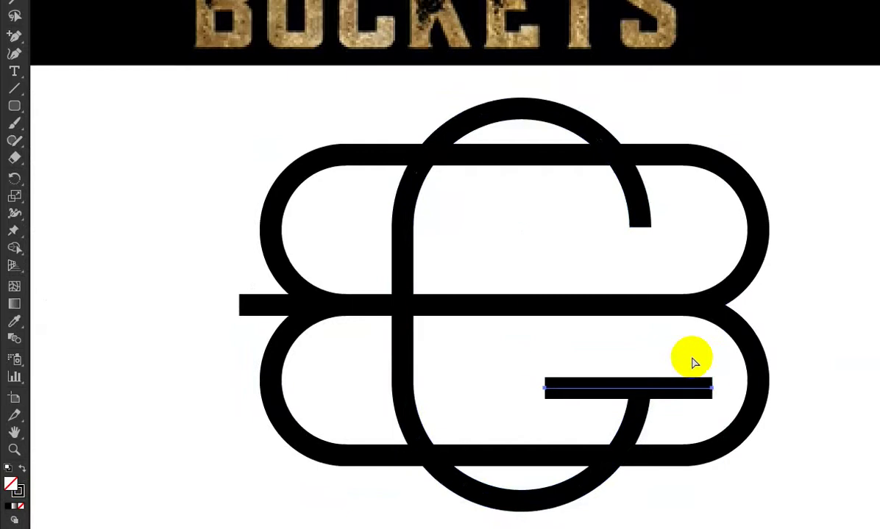
pyautogui.hotkey('ctrl', 'z')
pyautogui.click(133, 219)
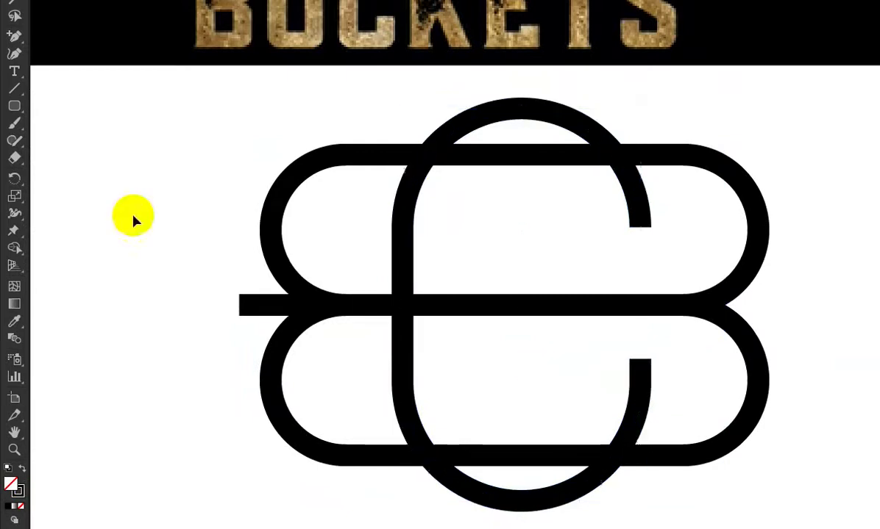
# Step: Draw a new horizontal crossbar reaching the G's right stroke and select it with the arc
pyautogui.click(14, 89)
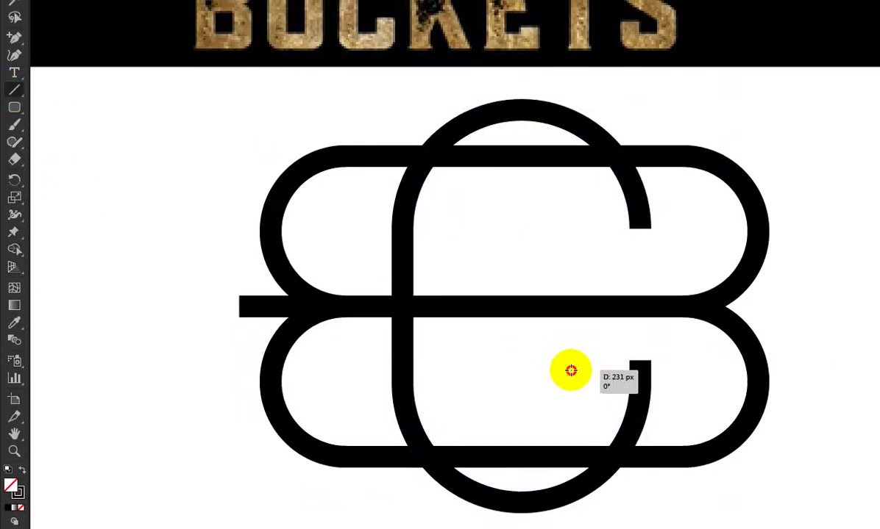
pyautogui.moveTo(571, 370); pyautogui.dragTo(706, 370)
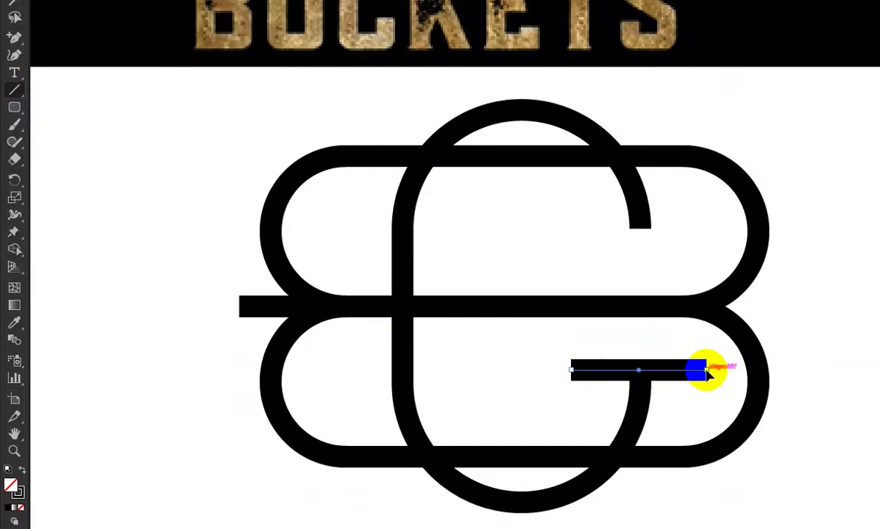
pyautogui.press('v')
pyautogui.click(670, 367)
pyautogui.keyDown('shift'); pyautogui.click(717, 418); pyautogui.keyUp('shift')
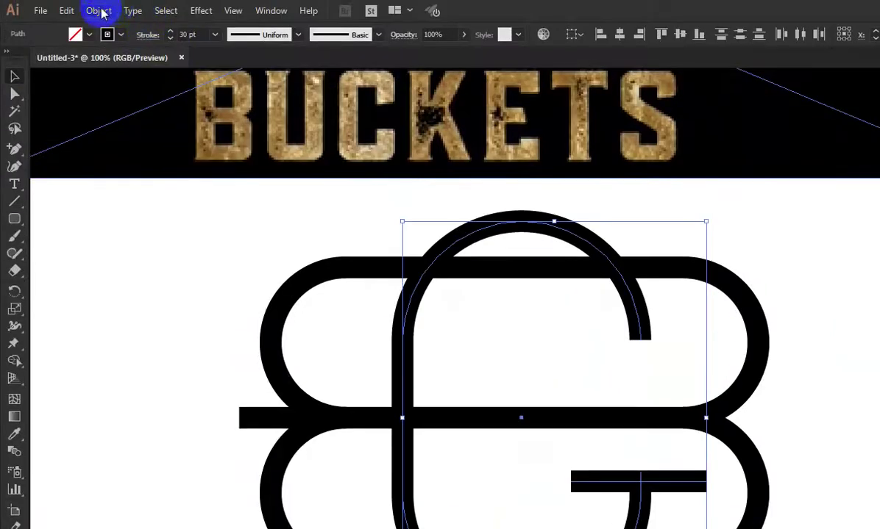
pyautogui.click(98, 12)
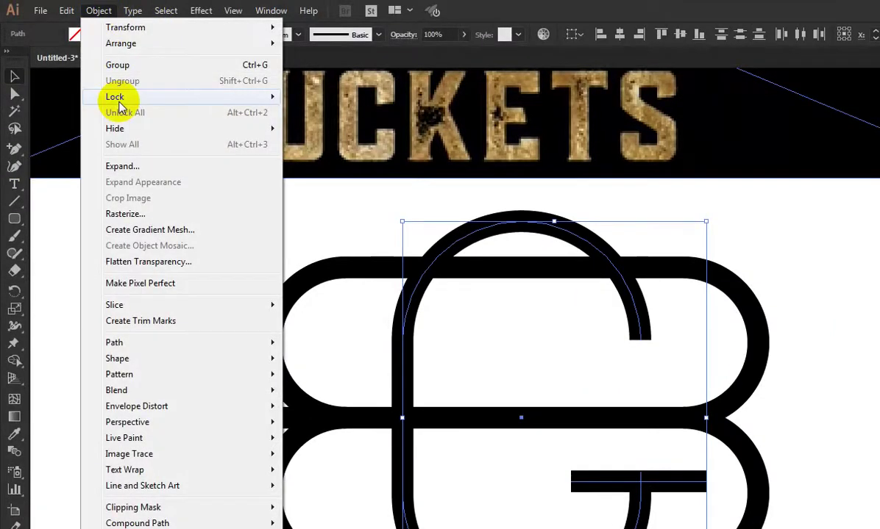
# Step: Expand the G into outlines and lower the crossbar to line up with the stem
pyautogui.click(133, 164)
pyautogui.click(372, 423)
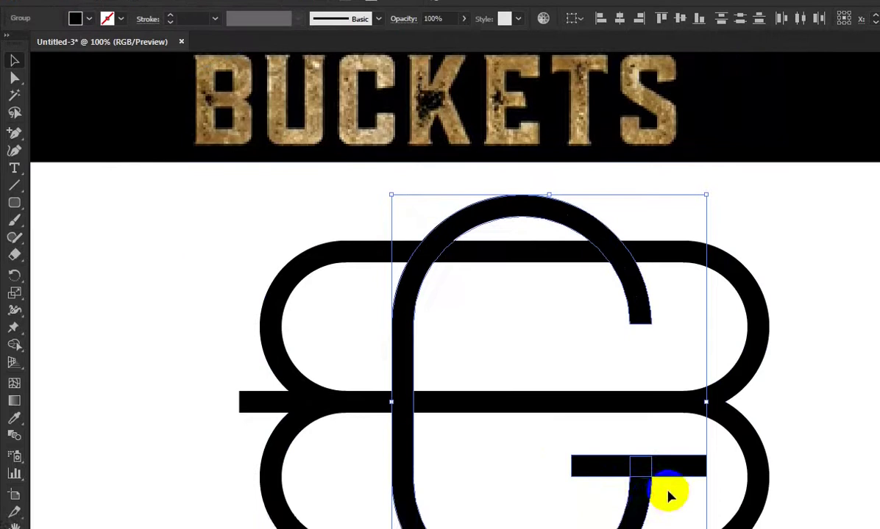
pyautogui.scroll(3, 667, 494)
pyautogui.moveTo(671, 397); pyautogui.dragTo(671, 405)
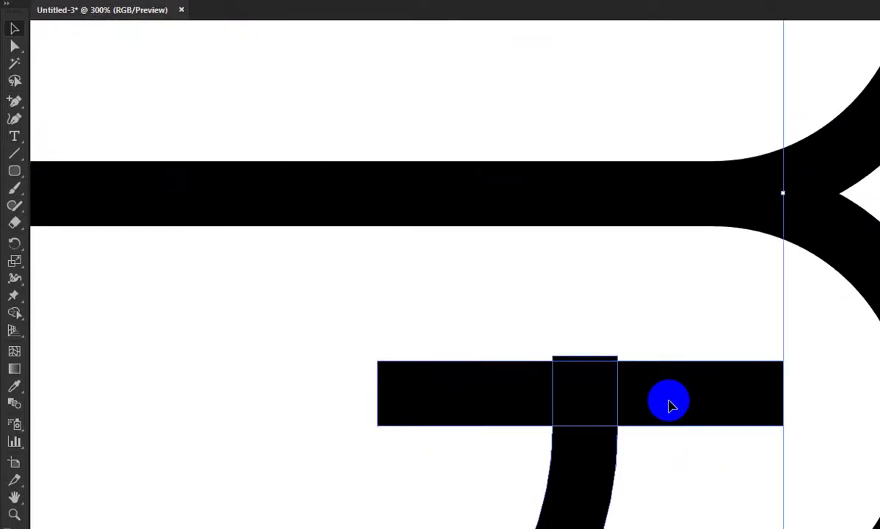
# Step: With Shape Builder, trim the crossbar's right overhang and merge it into the stem
pyautogui.hotkey('shift', 'm')
pyautogui.keyDown('alt'); pyautogui.click(660, 397); pyautogui.keyUp('alt')
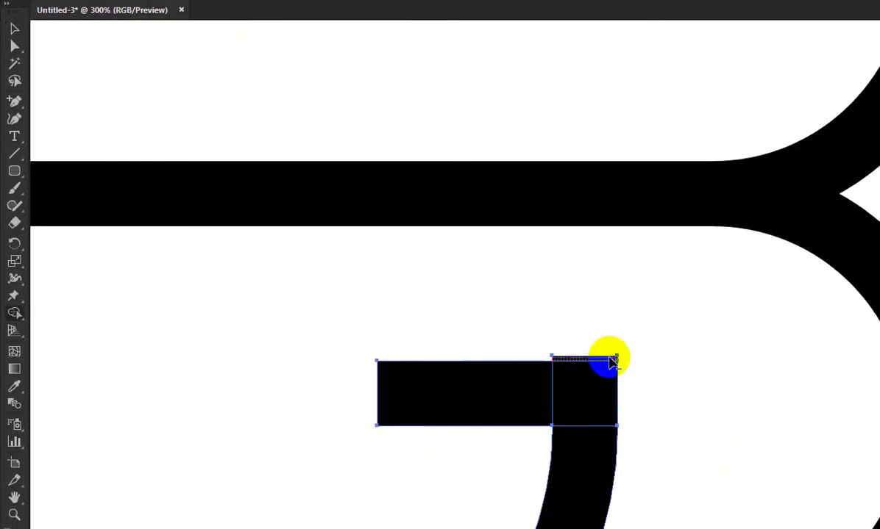
pyautogui.moveTo(500, 389); pyautogui.dragTo(588, 456)
pyautogui.scroll(-2, 695, 394)
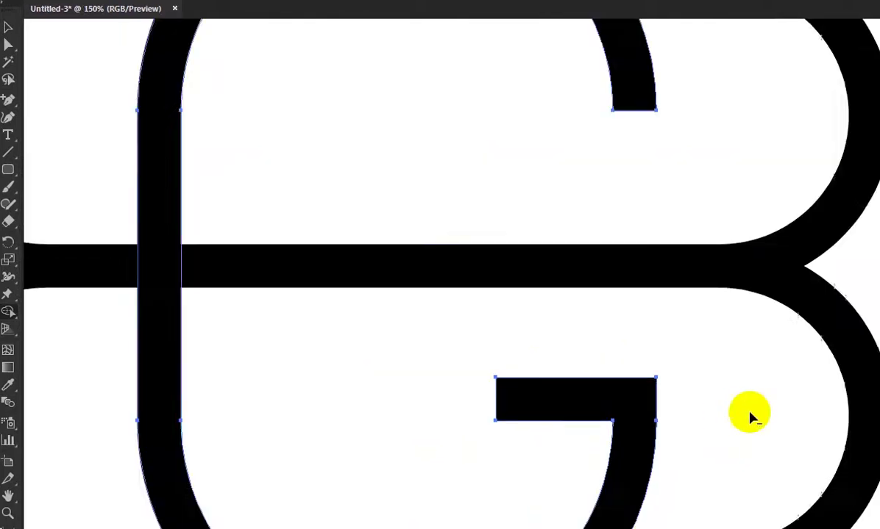
pyautogui.scroll(-2, 750, 417)
# Step: Nudge the finished G slightly right to centre it over the B
pyautogui.click(15, 64)
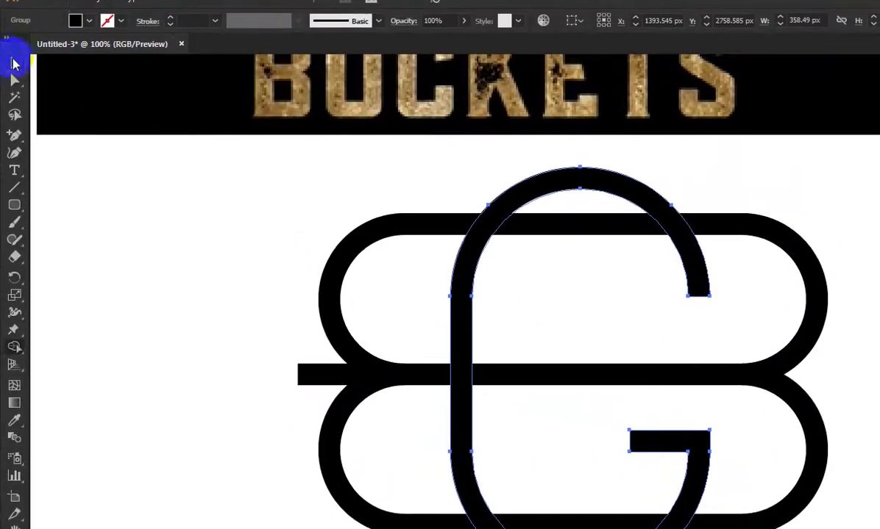
pyautogui.click(86, 226)
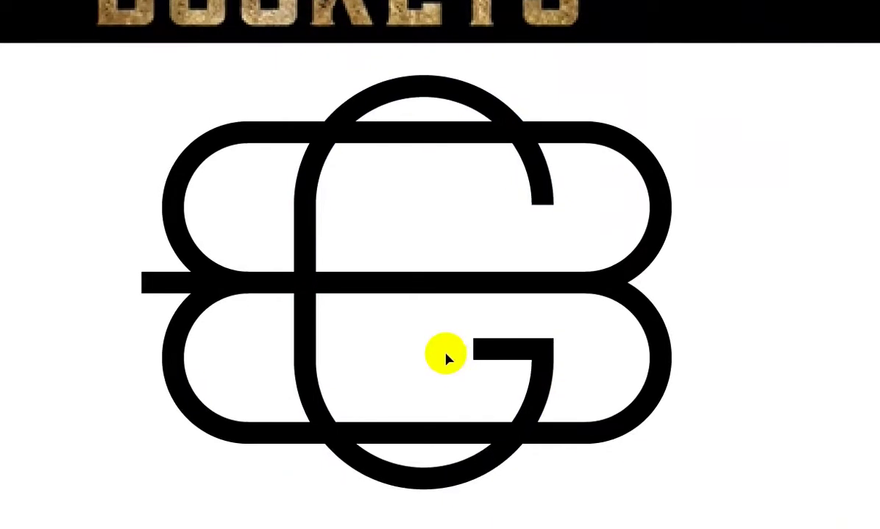
pyautogui.click(491, 356)
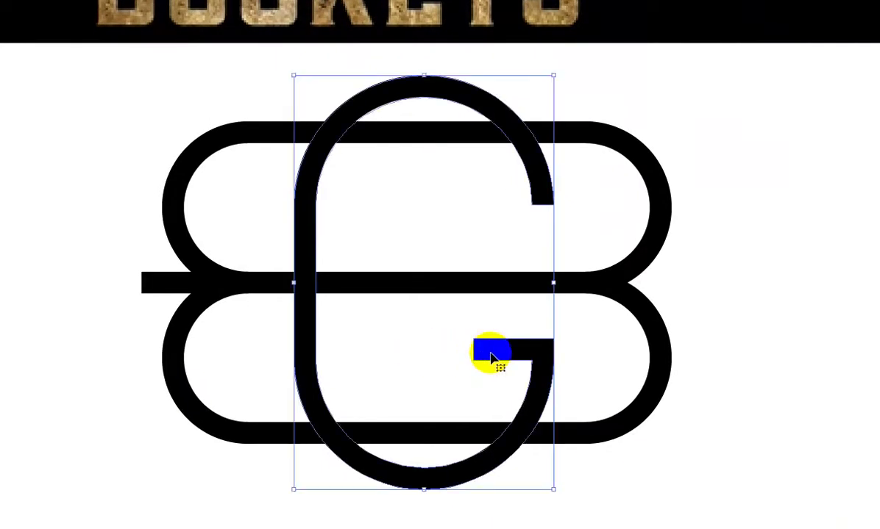
pyautogui.press('Right')
pyautogui.press('Right')
pyautogui.press('Right')
pyautogui.press('Right')
pyautogui.press('Right')
pyautogui.press('Right')
pyautogui.press('Right')
pyautogui.press('Right')
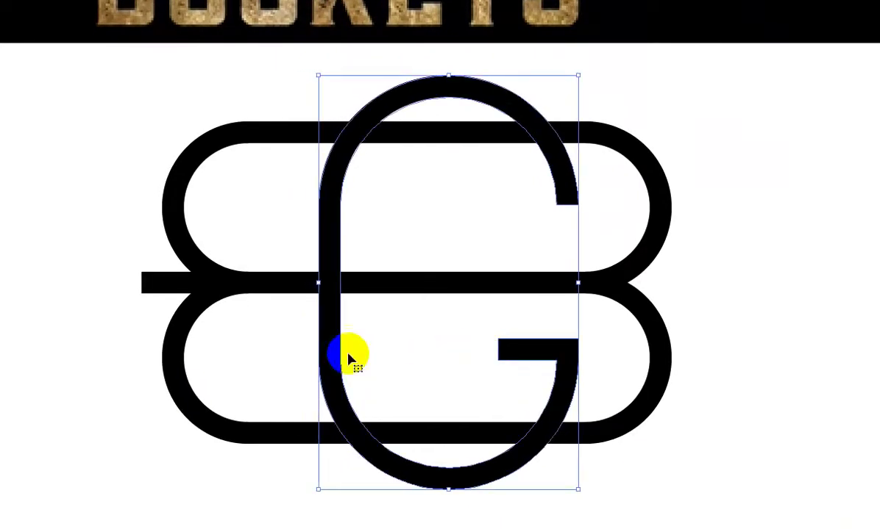
pyautogui.click(220, 366)
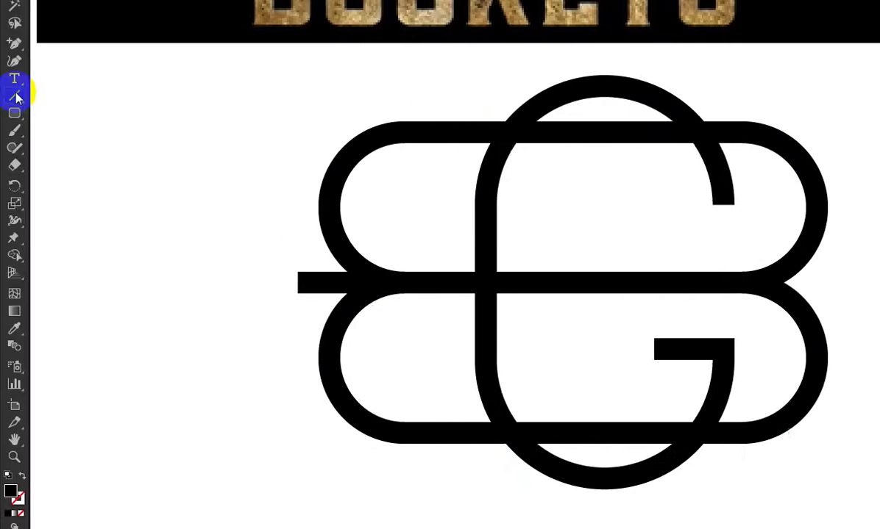
# Step: Draw a vertical line through the B's left lobes with a 30 pt stroke
pyautogui.moveTo(408, 90); pyautogui.dragTo(410, 467)
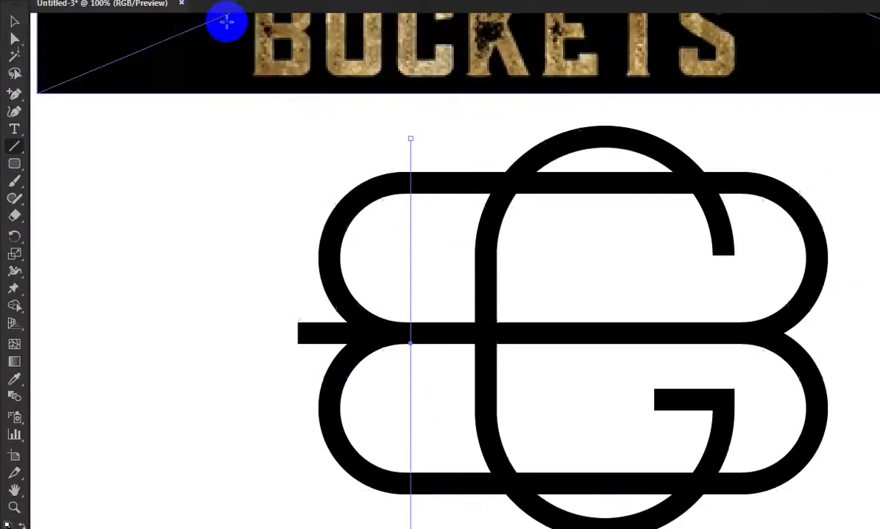
pyautogui.click(193, 34)
pyautogui.write('10')
pyautogui.press('Return')
pyautogui.write('20')
pyautogui.press('Return')
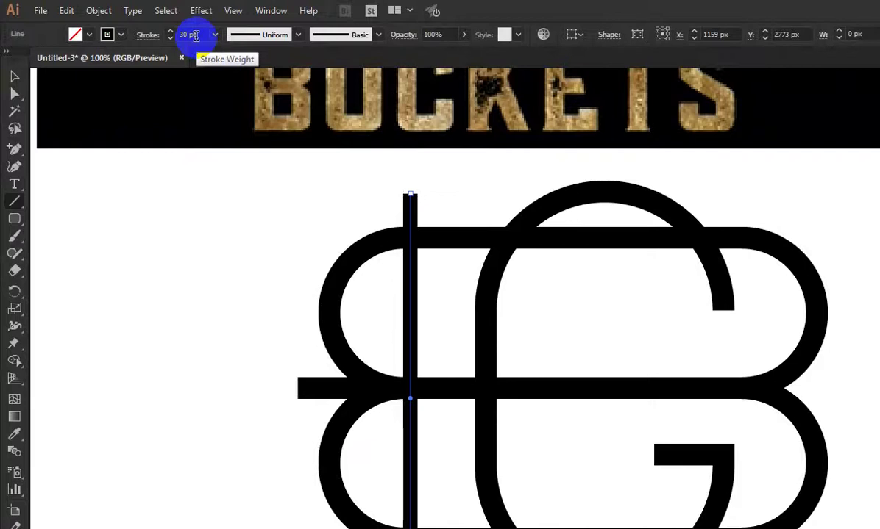
pyautogui.press('Return')
# Step: Expand the vertical line into a filled shape and select the whole monogram
pyautogui.click(94, 9)
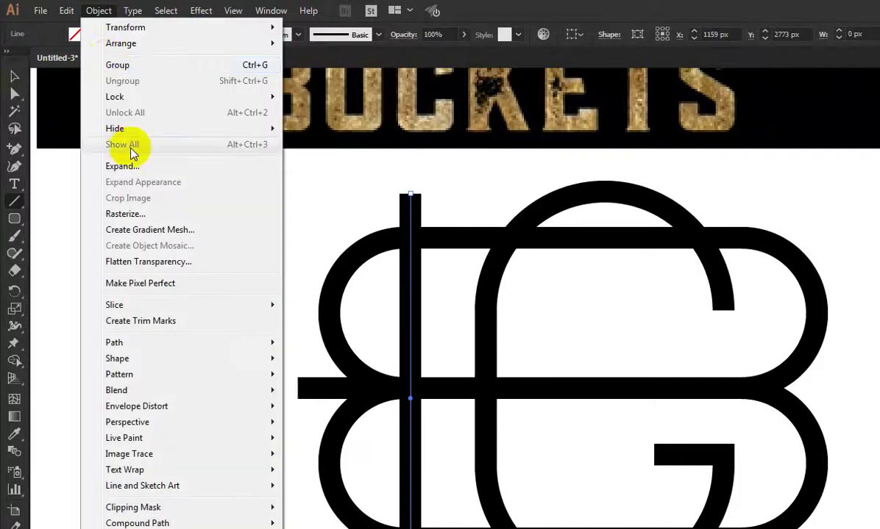
pyautogui.click(128, 161)
pyautogui.click(378, 433)
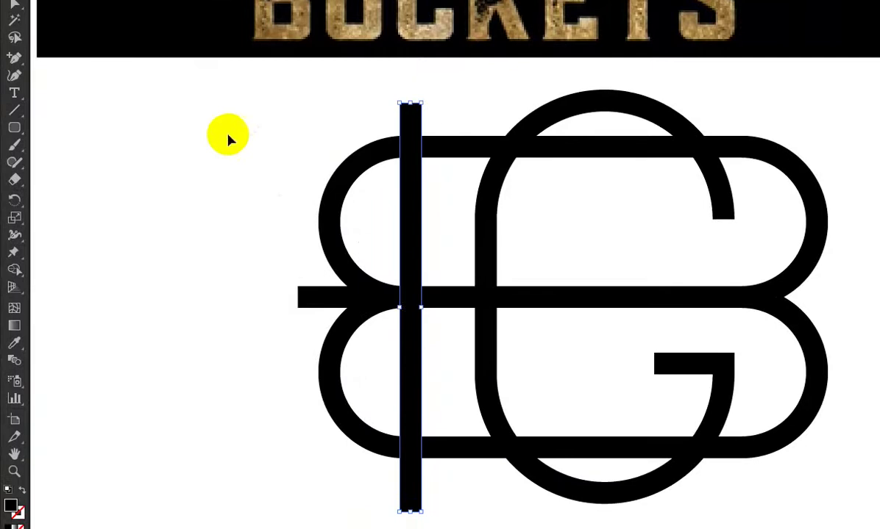
pyautogui.moveTo(220, 104); pyautogui.dragTo(425, 436)
# Step: Use Shape Builder to delete the B's left lobes, crossing arcs and leftover bar stubs
pyautogui.hotkey('shift', 'm')
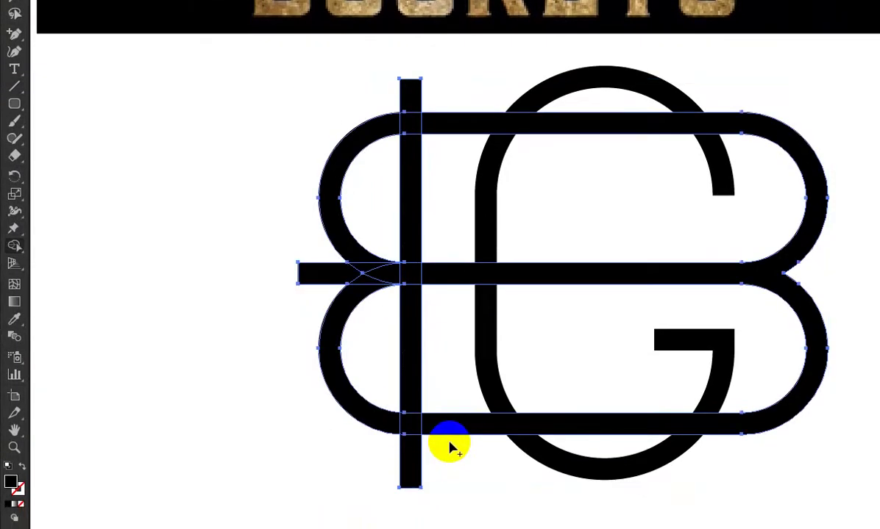
pyautogui.moveTo(343, 90); pyautogui.dragTo(372, 396)
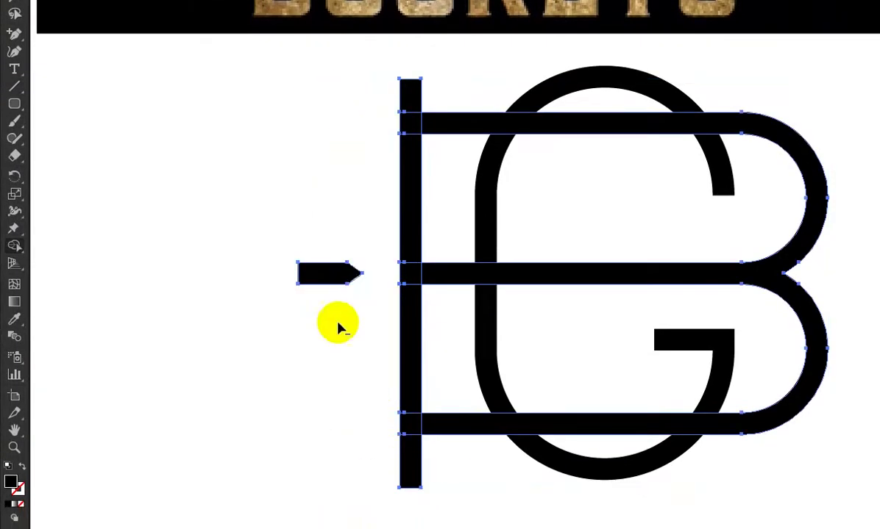
pyautogui.moveTo(328, 365); pyautogui.dragTo(331, 371)
pyautogui.moveTo(449, 459); pyautogui.dragTo(317, 442)
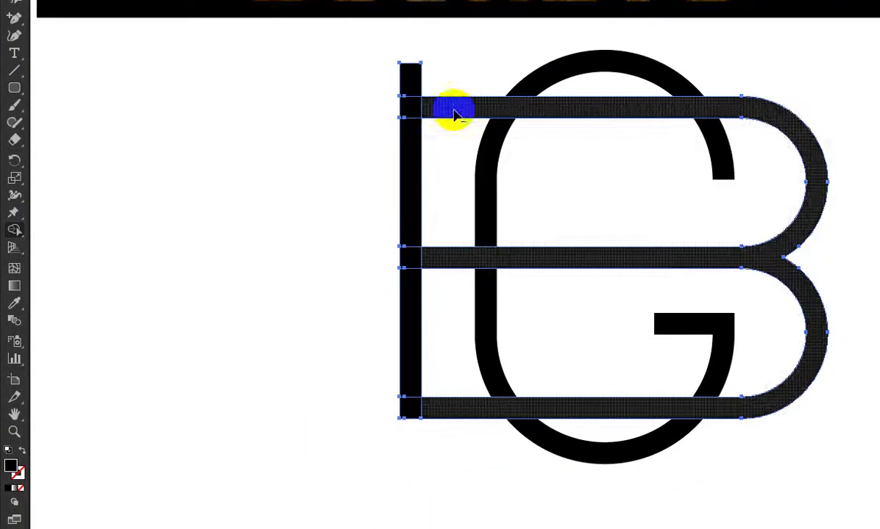
pyautogui.moveTo(456, 83); pyautogui.dragTo(326, 91)
pyautogui.moveTo(444, 116)
pyautogui.mouseDown()
pyautogui.moveTo(411, 220)
pyautogui.moveTo(413, 353)
pyautogui.mouseUp()
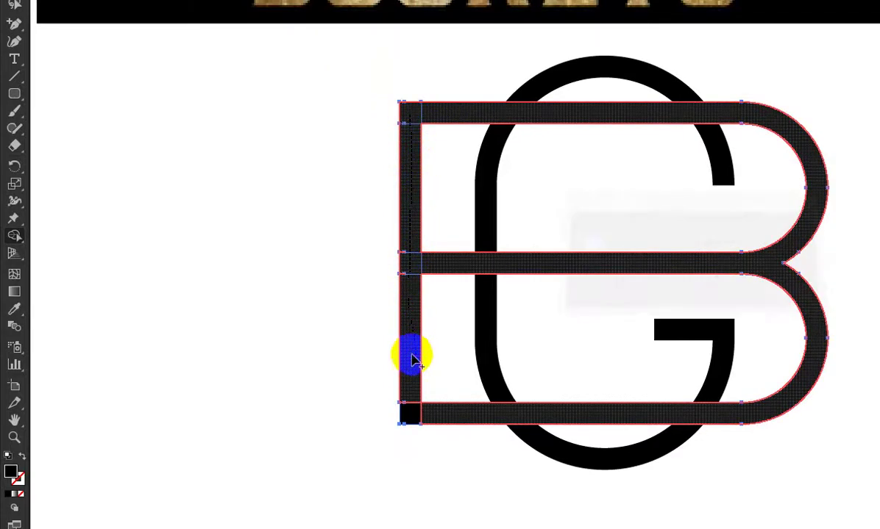
# Step: Merge the corner square and remaining B pieces into one solid B, then deselect
pyautogui.click(410, 413)
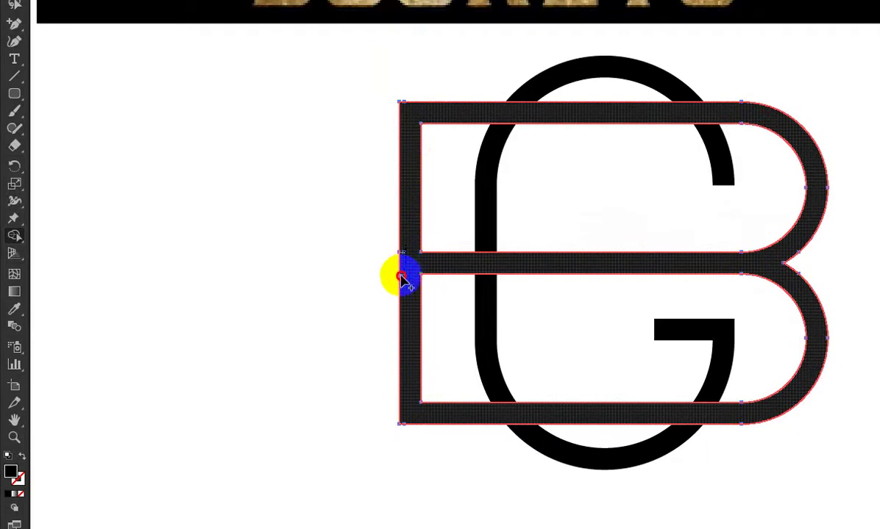
pyautogui.click(401, 278)
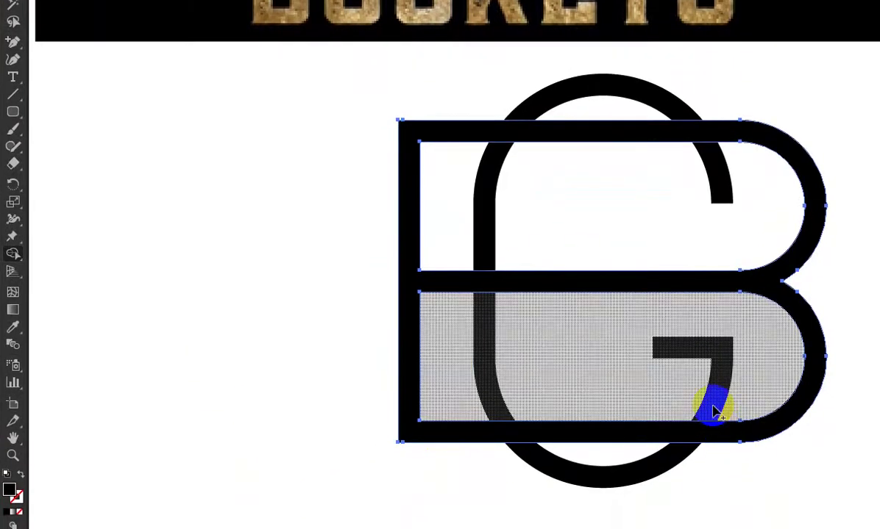
pyautogui.click(9, 20)
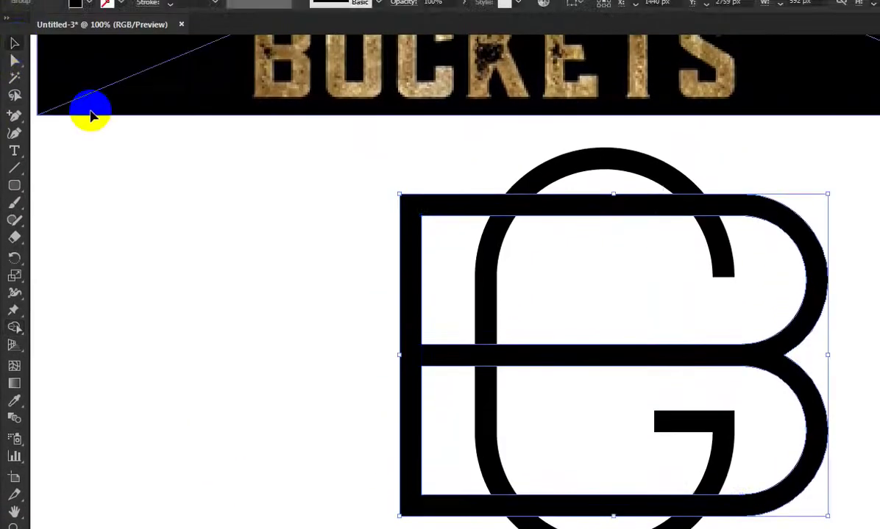
# Step: Fill the G with the red swatch
pyautogui.click(333, 363)
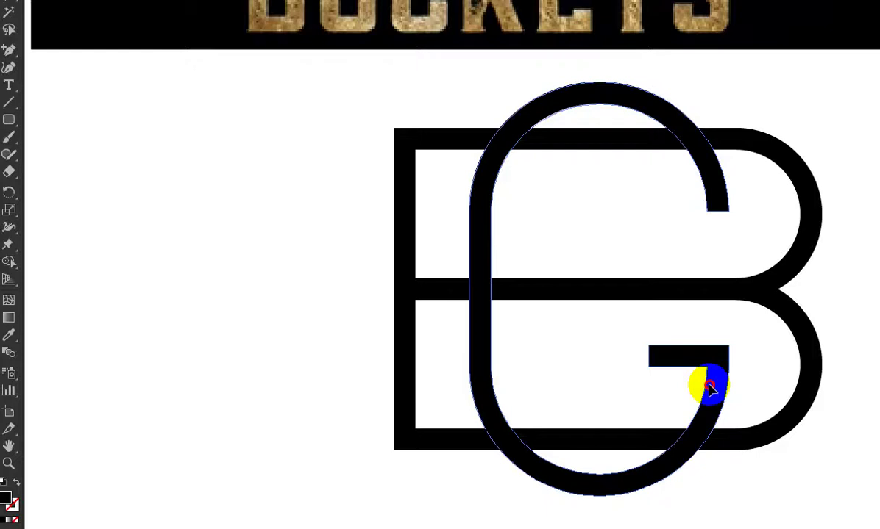
pyautogui.click(708, 382)
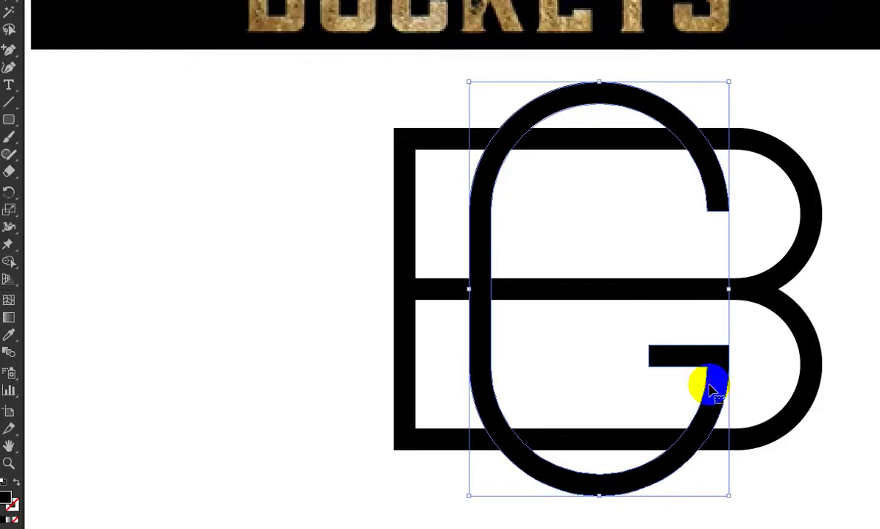
pyautogui.click(85, 37)
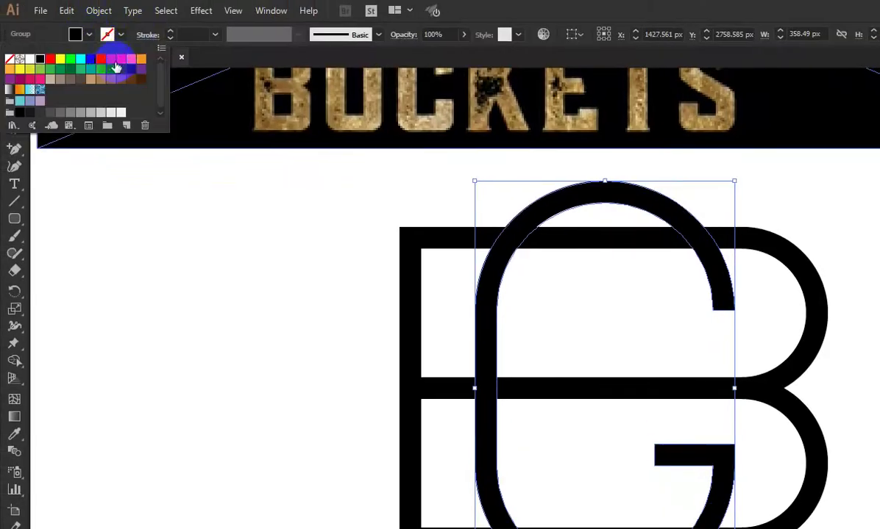
pyautogui.click(104, 59)
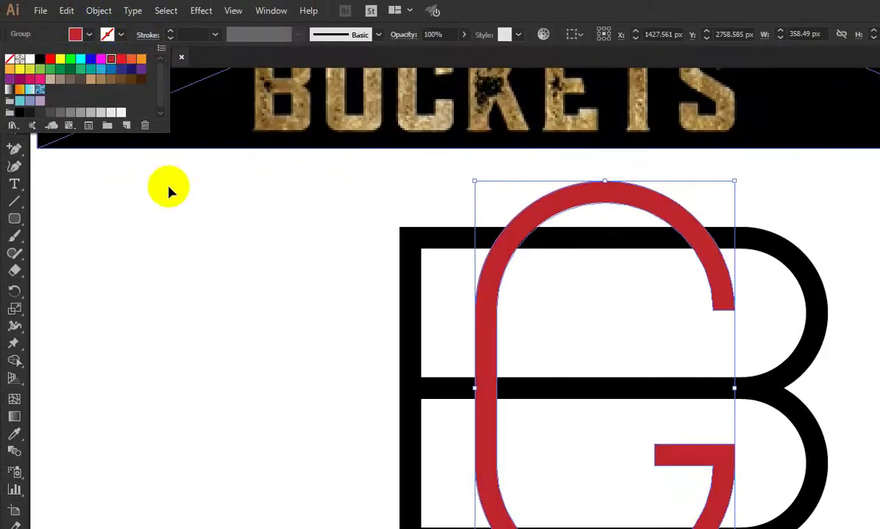
# Step: Select the B, then marquee-select all of the monogram artwork
pyautogui.click(610, 388)
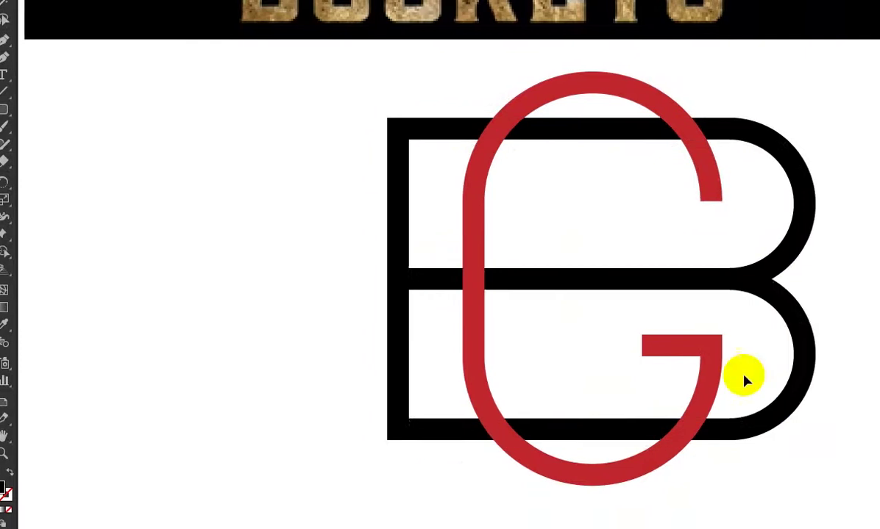
pyautogui.click(786, 396)
pyautogui.click(305, 357)
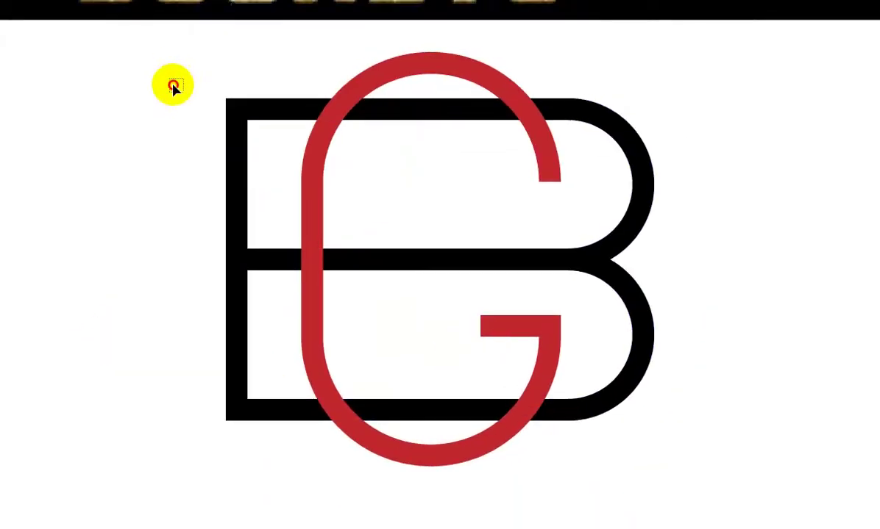
pyautogui.moveTo(172, 86); pyautogui.dragTo(721, 400)
# Step: Use Shape Builder to merge the B's right stroke, E bars, G's top arc and hook into the B
pyautogui.hotkey('shift', 'm')
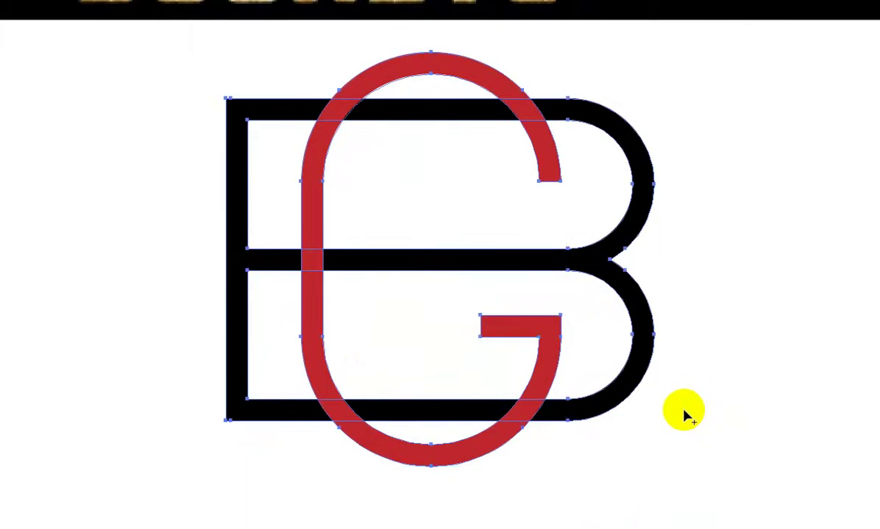
pyautogui.moveTo(549, 402)
pyautogui.mouseDown()
pyautogui.moveTo(576, 409)
pyautogui.moveTo(537, 408)
pyautogui.mouseUp()
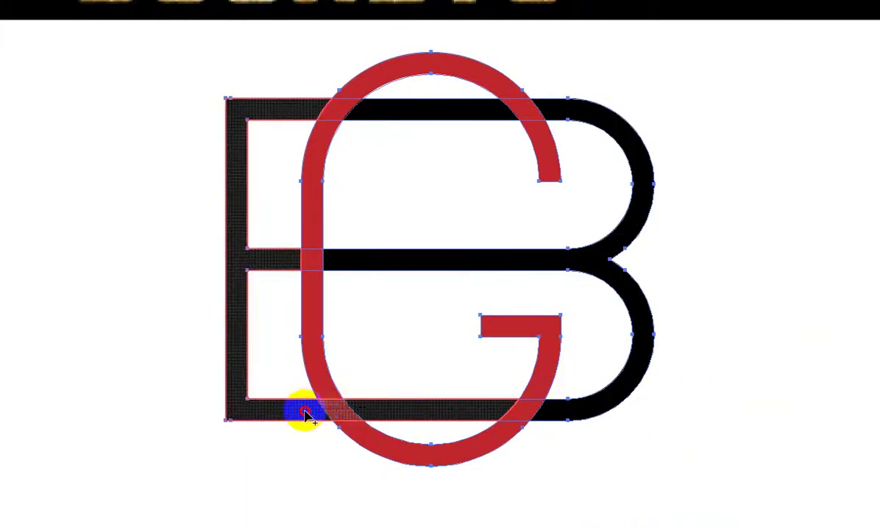
pyautogui.moveTo(359, 117); pyautogui.dragTo(293, 120)
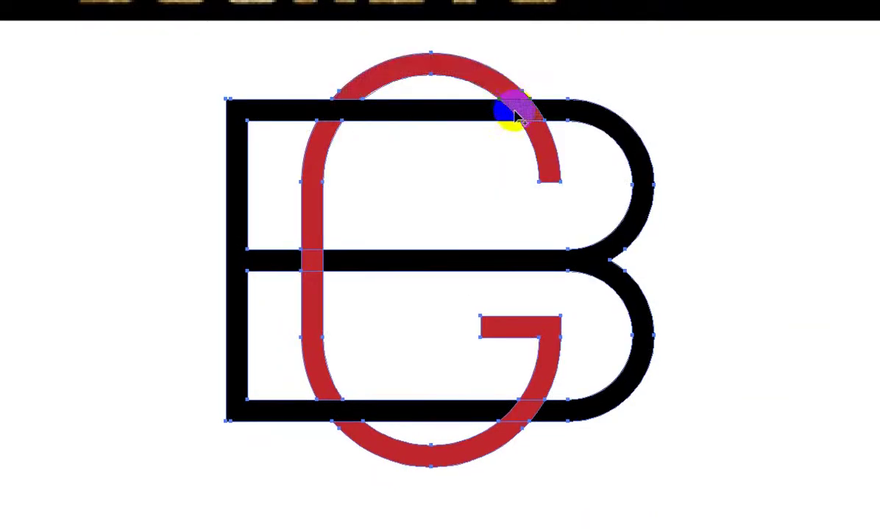
pyautogui.click(537, 136)
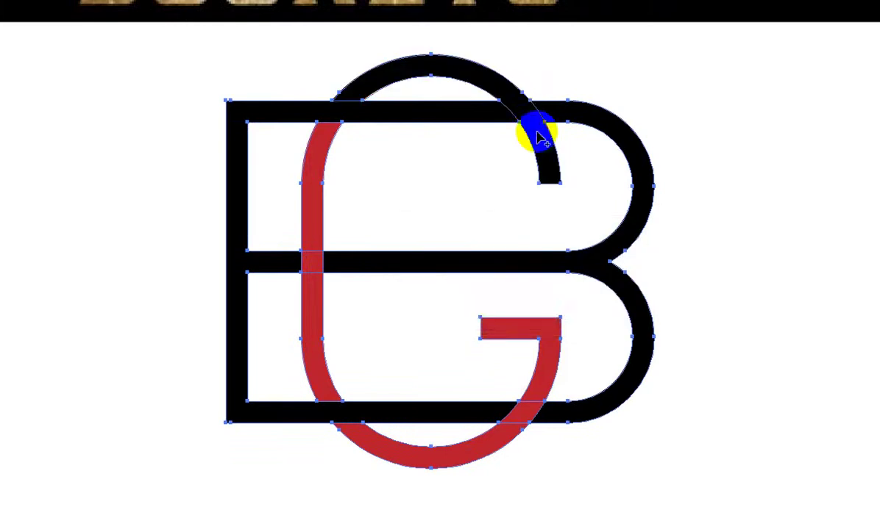
pyautogui.click(503, 438)
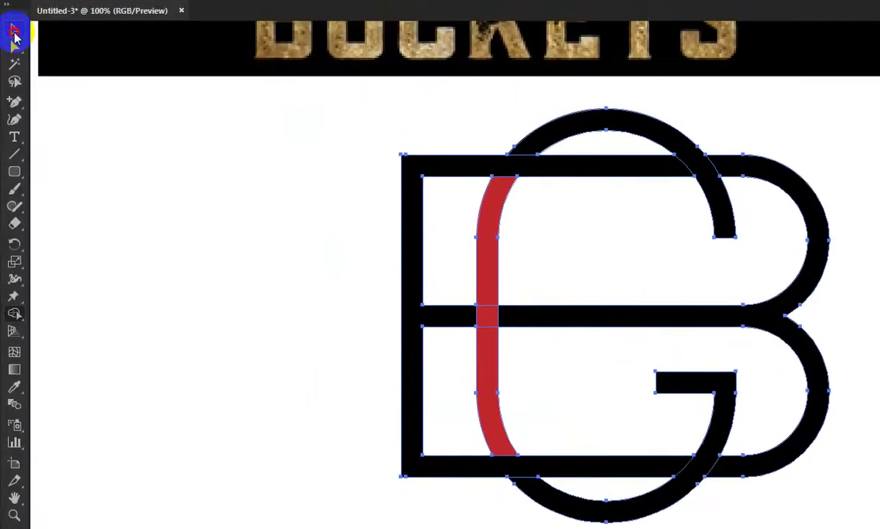
# Step: Recolour the whole G red by eyedropping the stem, then deselect and view full screen
pyautogui.click(15, 34)
pyautogui.click(717, 232)
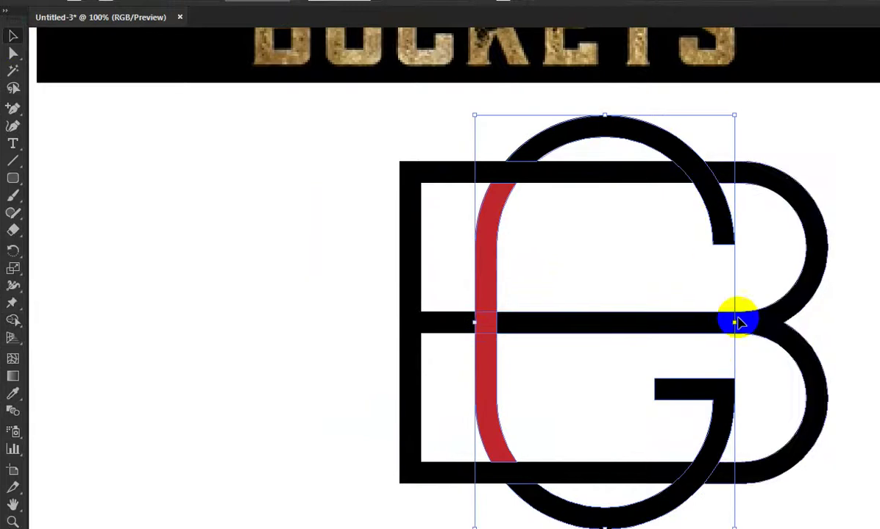
pyautogui.press('i')
pyautogui.click(488, 374)
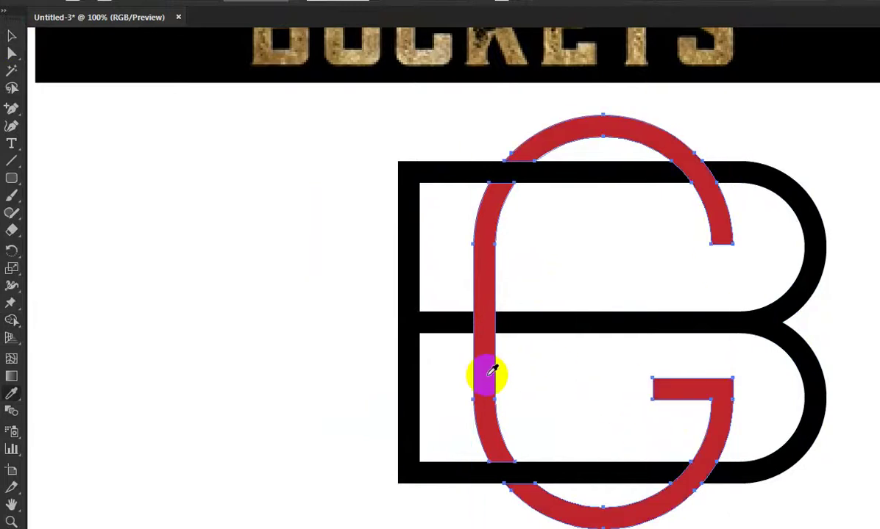
pyautogui.click(12, 35)
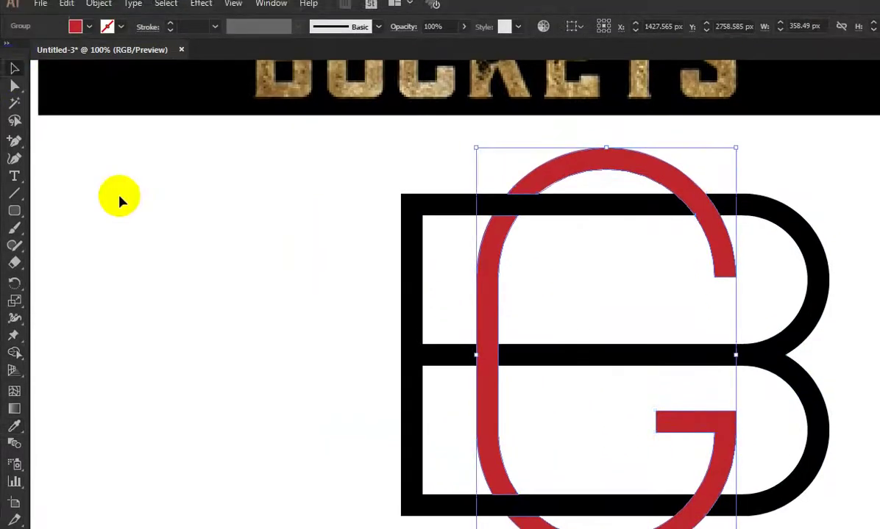
pyautogui.click(115, 165)
pyautogui.hotkey('shift', 'f')
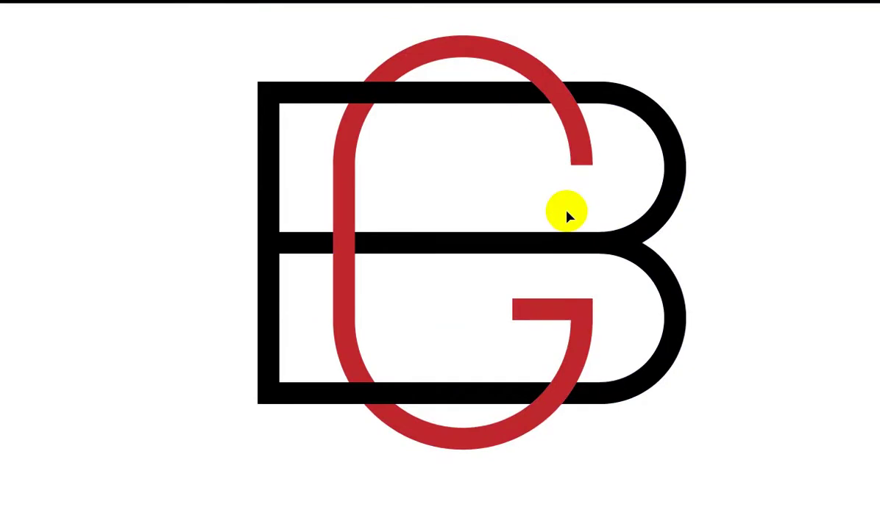
# Step: Isolate the G and create an 8 px Offset Path around its top arc, then exit isolation
pyautogui.click(543, 108)
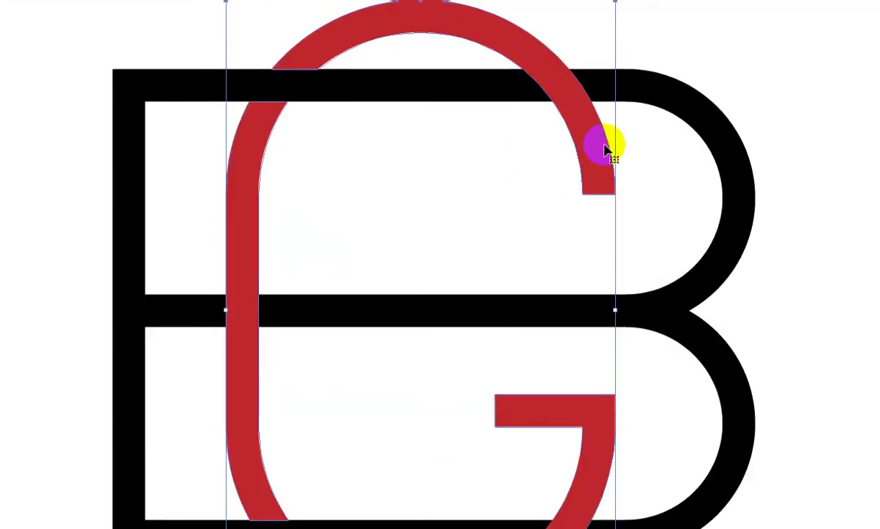
pyautogui.doubleClick(604, 151)
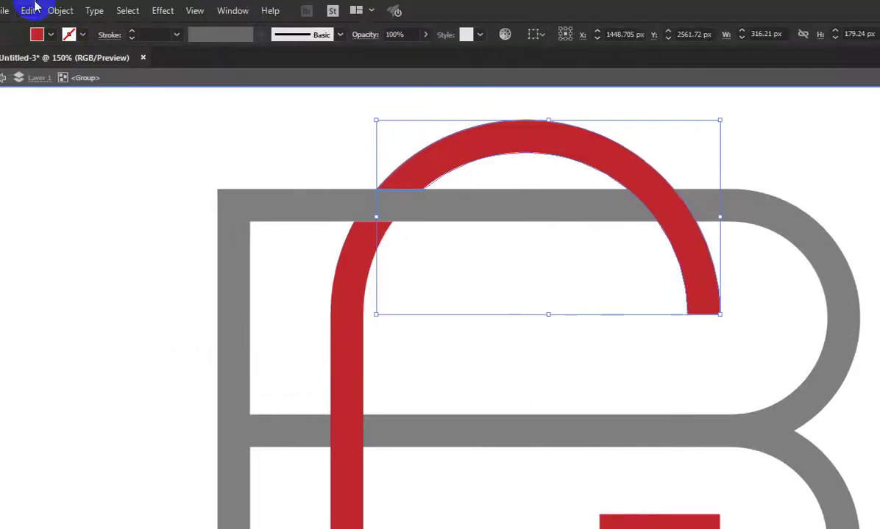
pyautogui.click(98, 10)
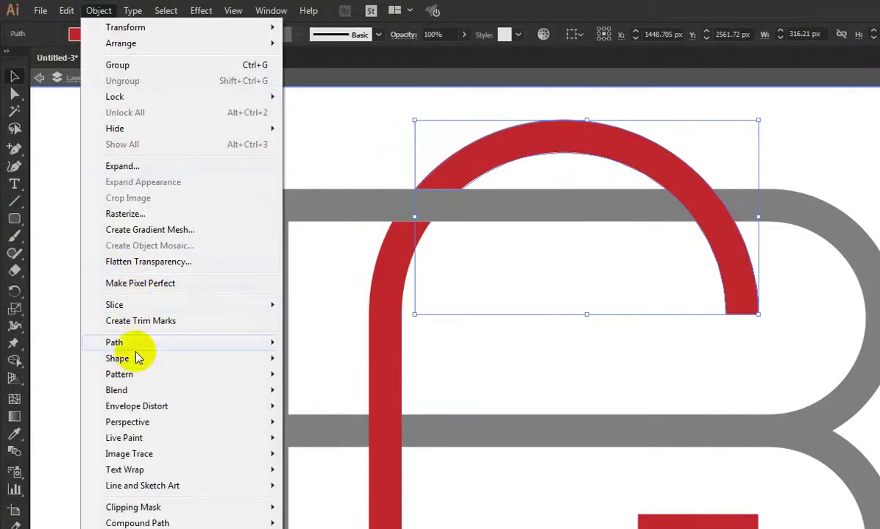
pyautogui.moveTo(114, 343)
pyautogui.click(319, 397)
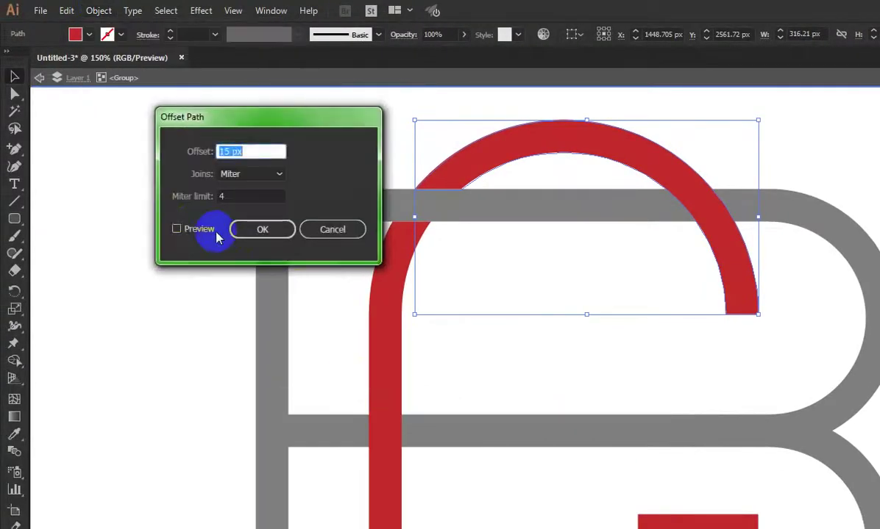
pyautogui.click(197, 230)
pyautogui.doubleClick(224, 152)
pyautogui.write('10')
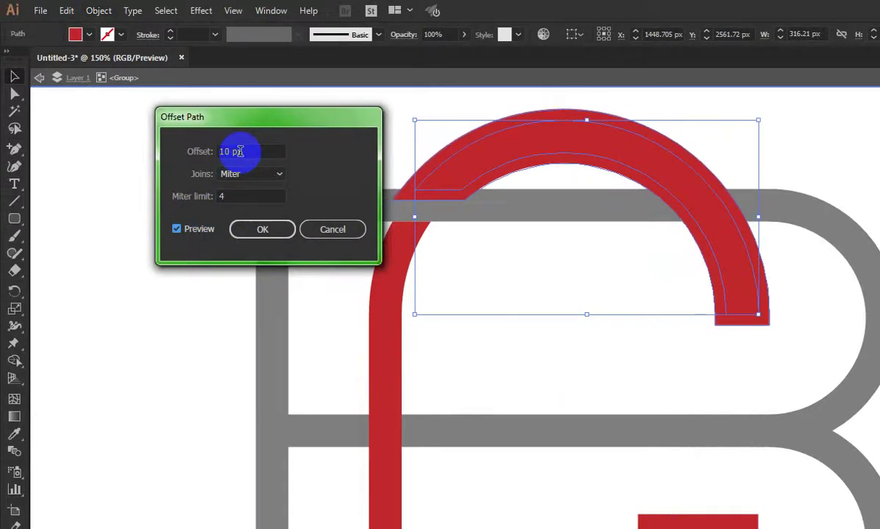
pyautogui.doubleClick(240, 151)
pyautogui.write('8')
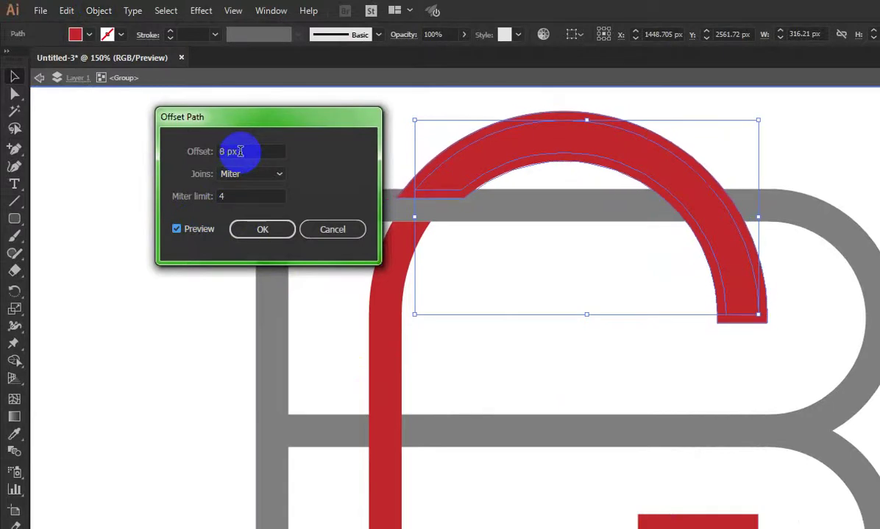
pyautogui.click(262, 230)
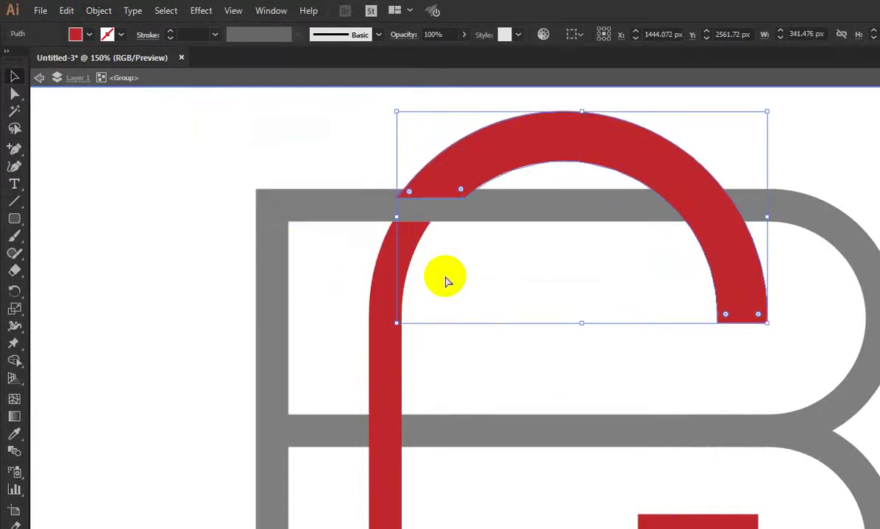
pyautogui.click(445, 281)
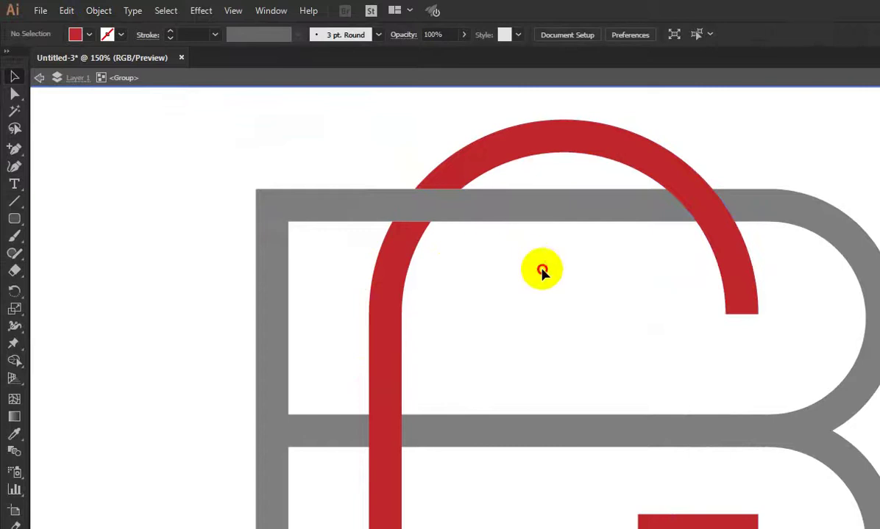
pyautogui.click(539, 222)
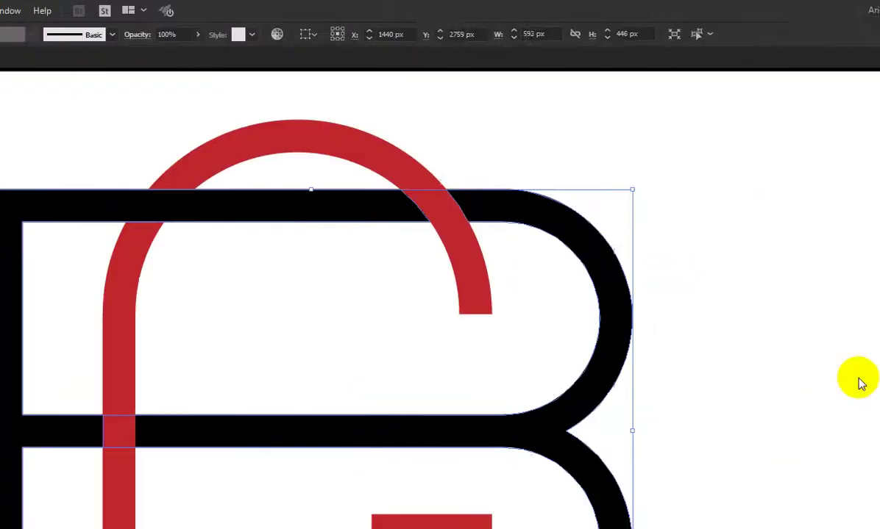
# Step: Add an opacity mask to the B and paste the offset arc into it
pyautogui.click(775, 320)
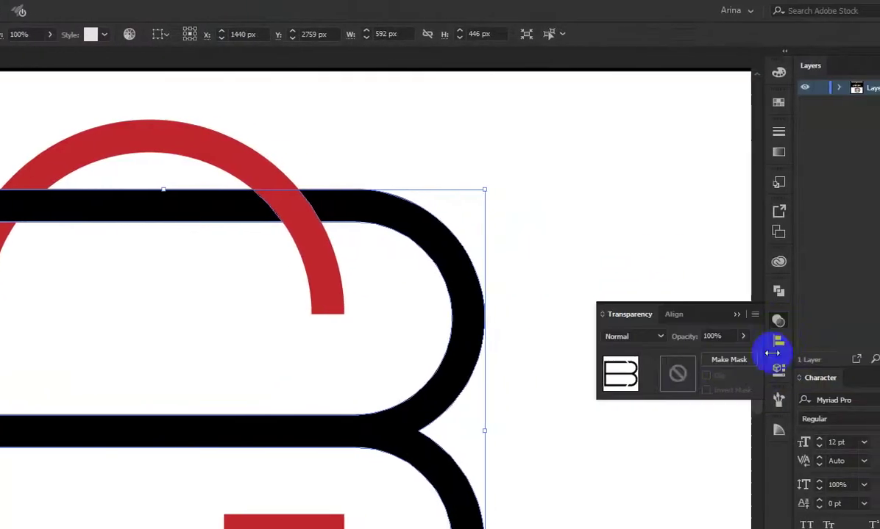
pyautogui.click(678, 375)
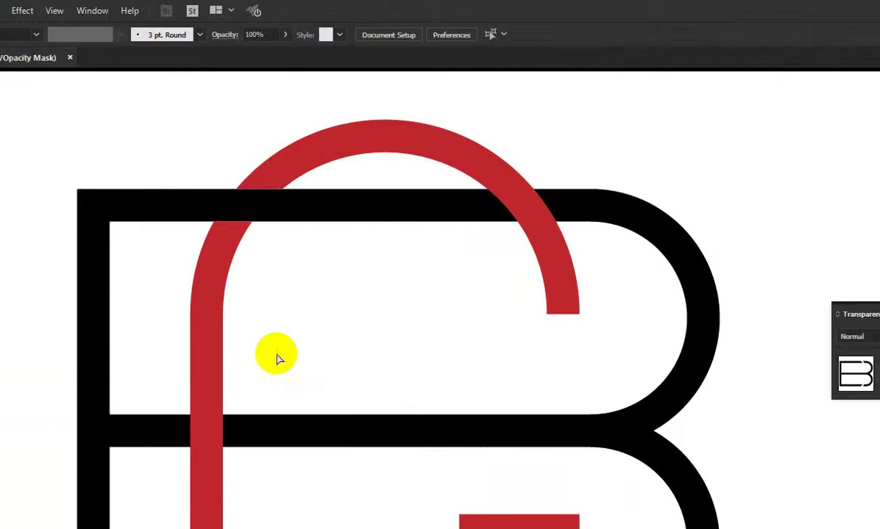
pyautogui.hotkey('ctrl', 'f')
pyautogui.click(75, 35)
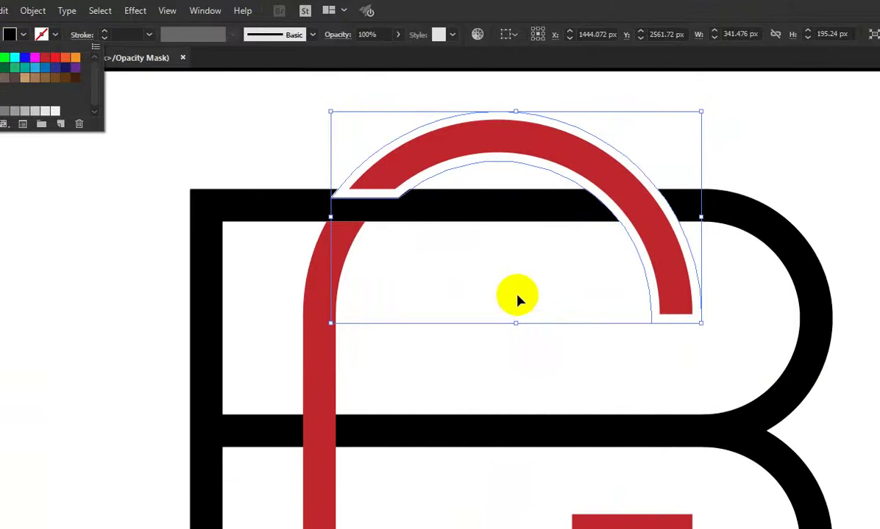
# Step: Select the offset arc's anchor points in the mask, then clear the selection
pyautogui.press('m')
pyautogui.moveTo(456, 268); pyautogui.dragTo(258, 161)
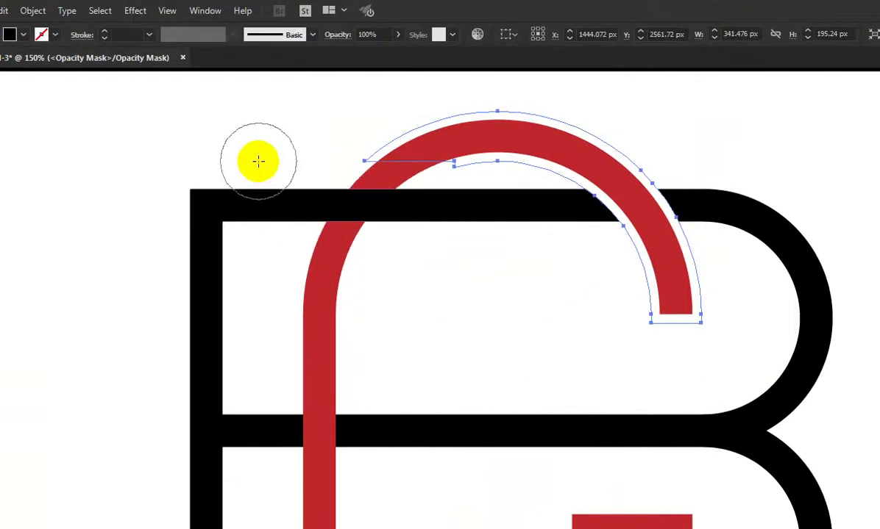
pyautogui.click(13, 77)
pyautogui.click(583, 314)
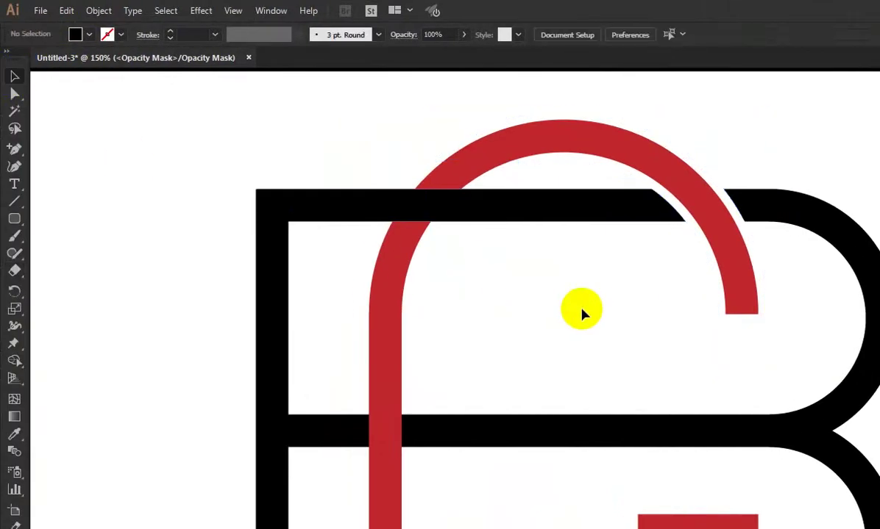
pyautogui.scroll(-1, 676, 321)
pyautogui.scroll(-3, 676, 321)
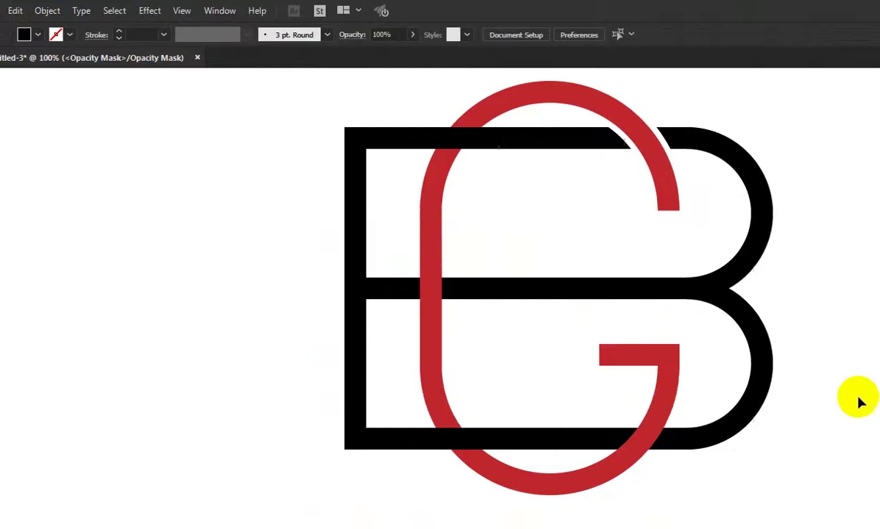
# Step: Create an 8 px offset path around the G's lower hook inside the G group
pyautogui.doubleClick(485, 416)
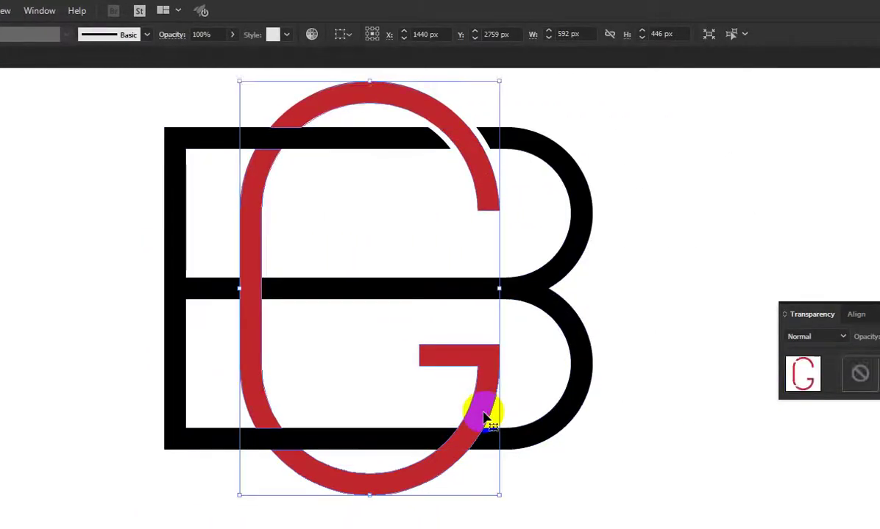
pyautogui.click(483, 413)
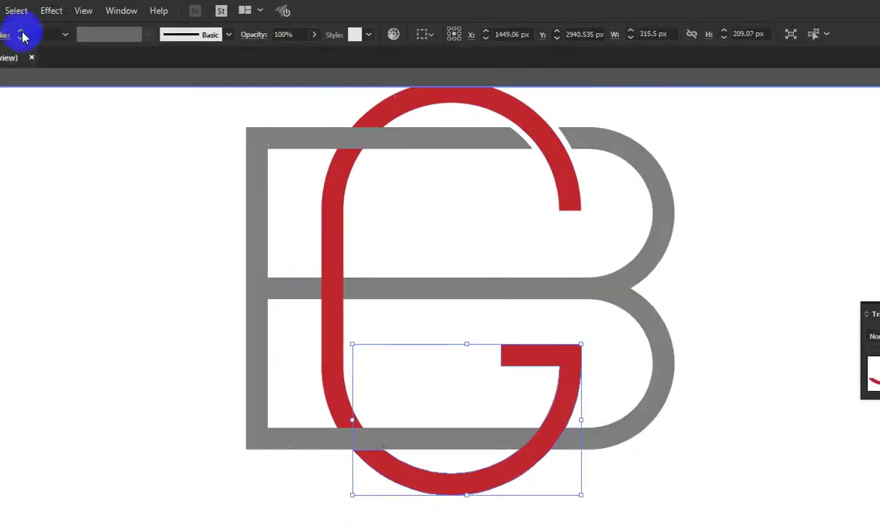
pyautogui.click(86, 10)
pyautogui.moveTo(104, 343)
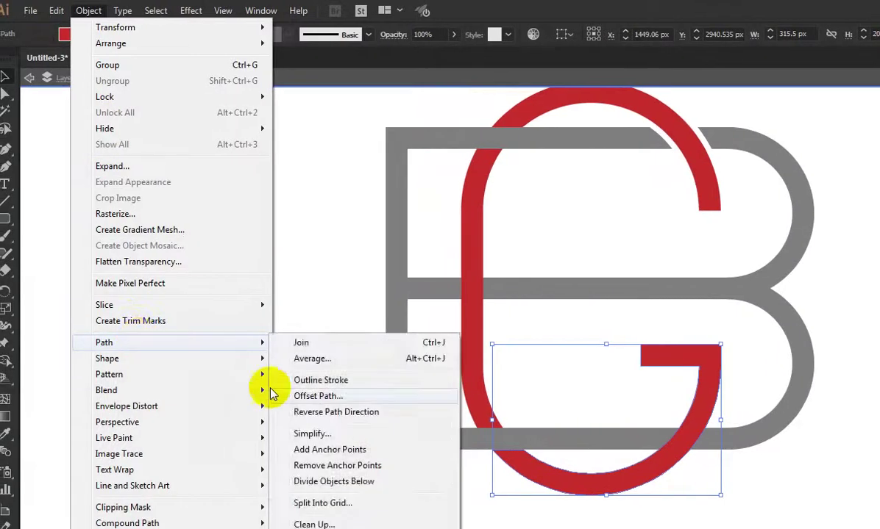
pyautogui.click(292, 395)
pyautogui.click(183, 230)
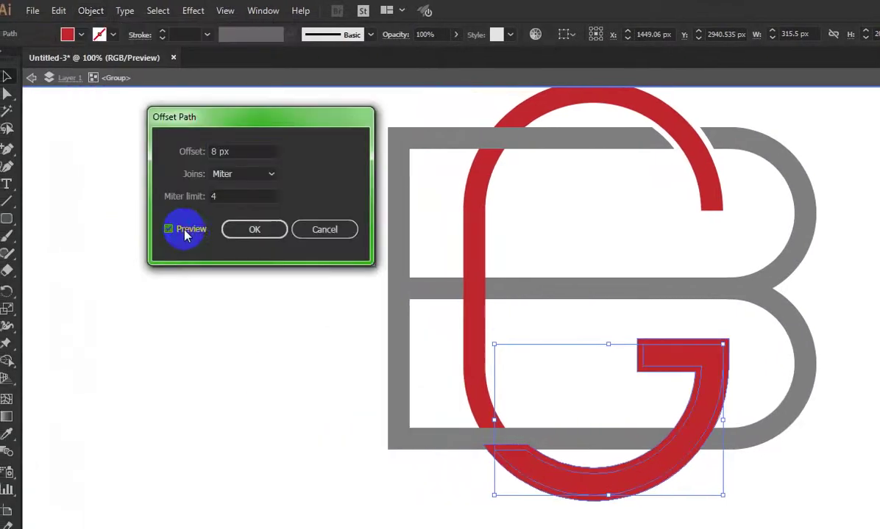
pyautogui.click(256, 230)
pyautogui.click(261, 228)
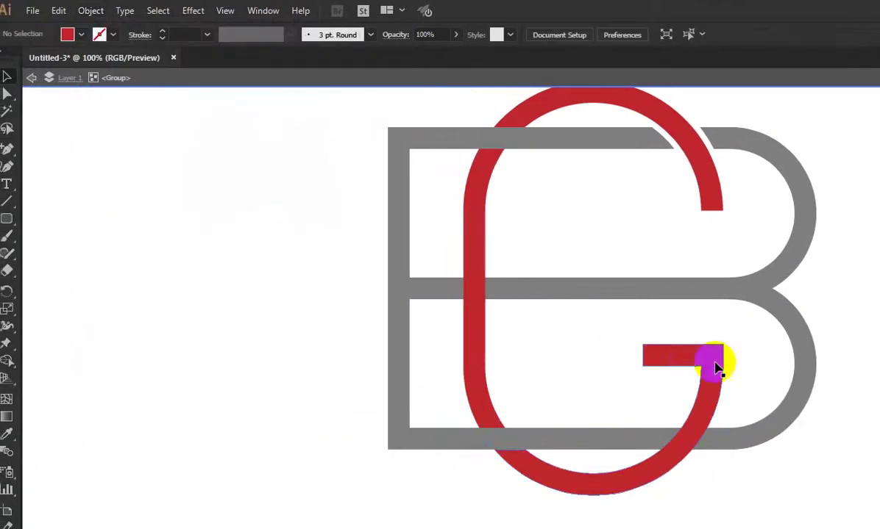
pyautogui.click(765, 374)
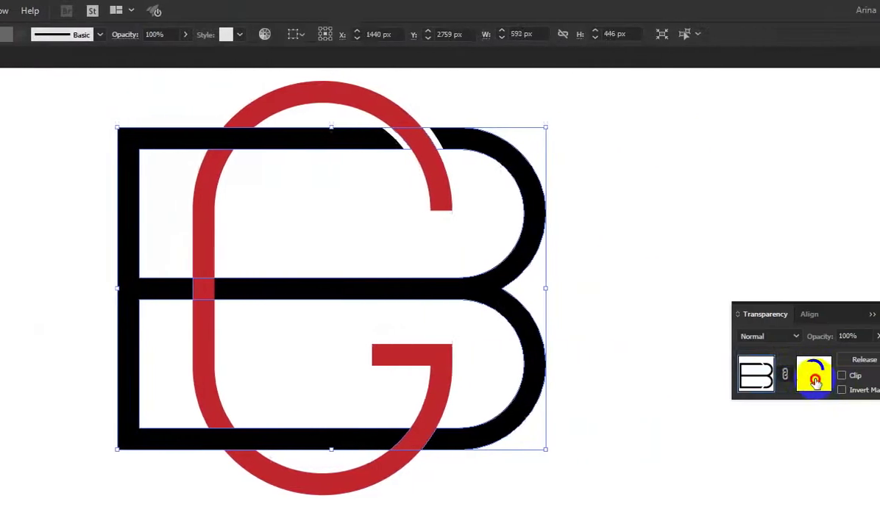
# Step: In the B's opacity mask, fill the hook offset black and erase the G's lower-left curve
pyautogui.click(401, 403)
pyautogui.click(265, 409)
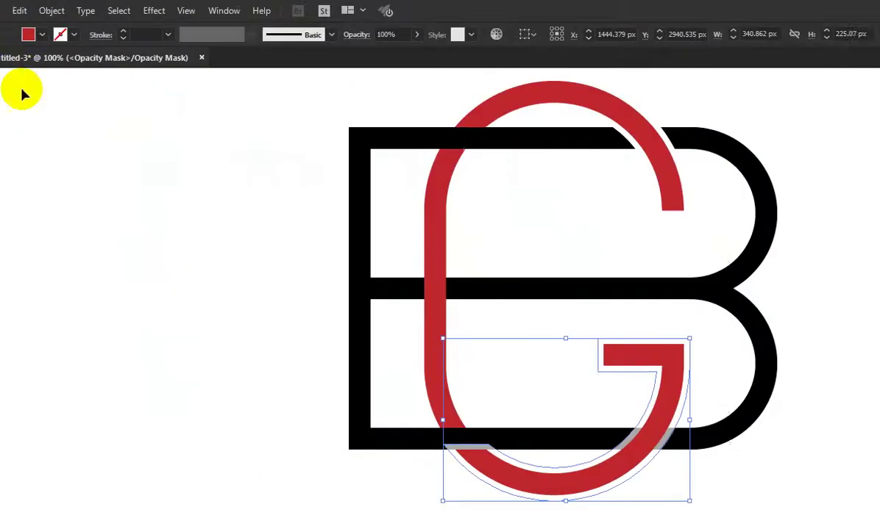
pyautogui.click(75, 35)
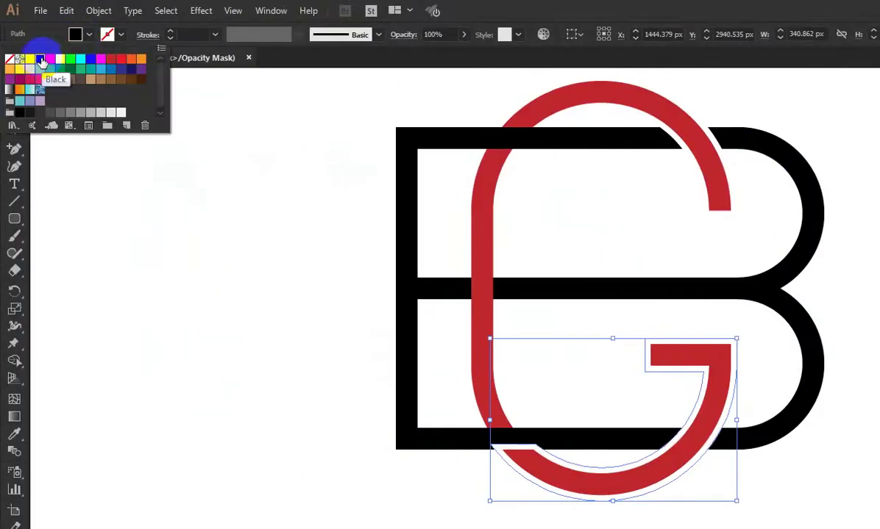
pyautogui.click(622, 457)
pyautogui.hotkey('shift', 'e')
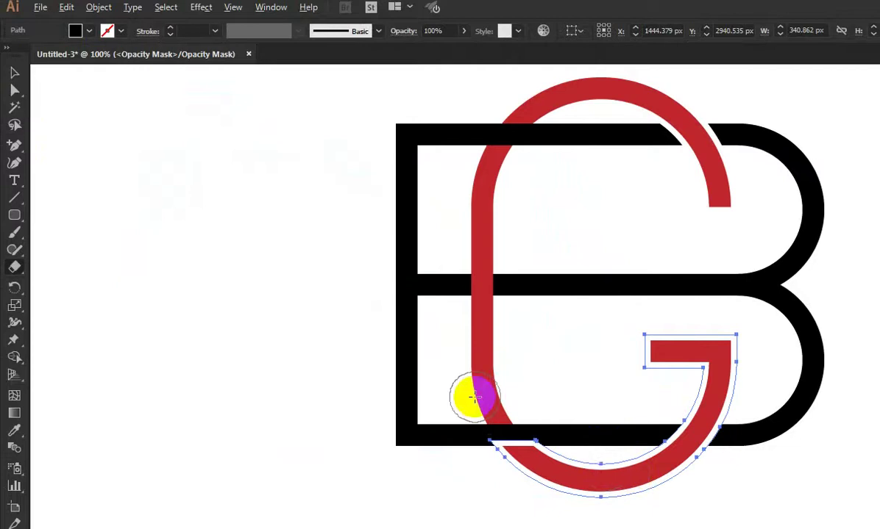
pyautogui.moveTo(428, 375); pyautogui.dragTo(555, 479)
pyautogui.click(14, 71)
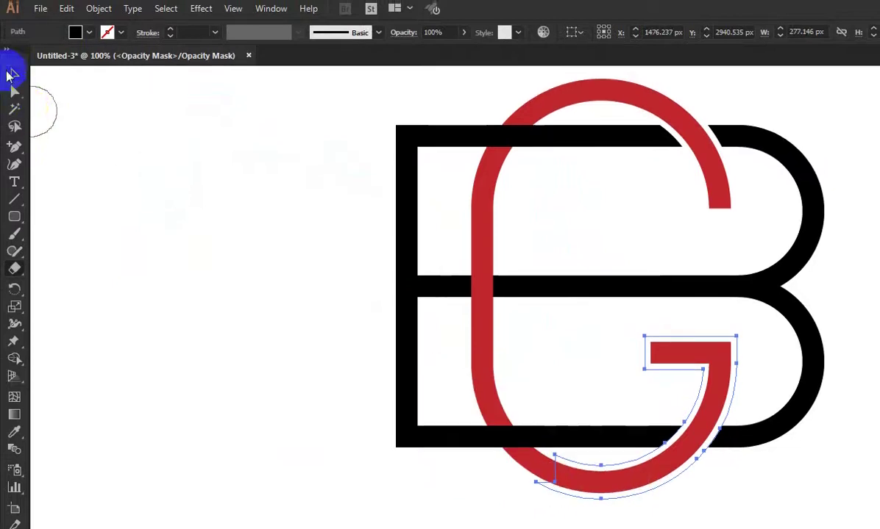
pyautogui.click(780, 384)
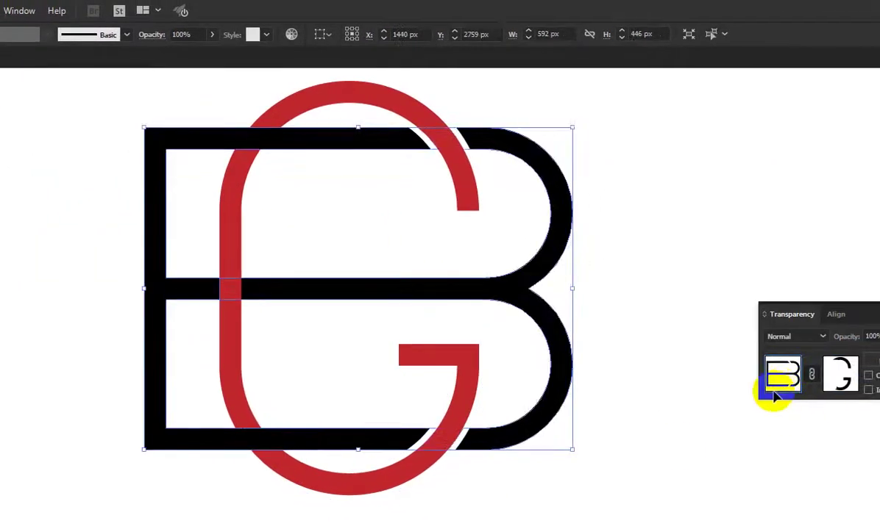
# Step: Make an offset copy of the G's left stem and cut it
pyautogui.click(209, 403)
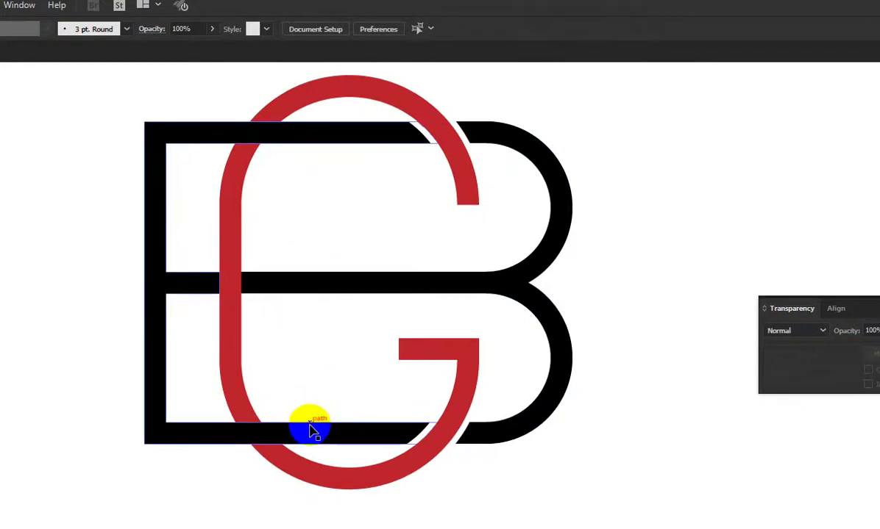
pyautogui.doubleClick(234, 313)
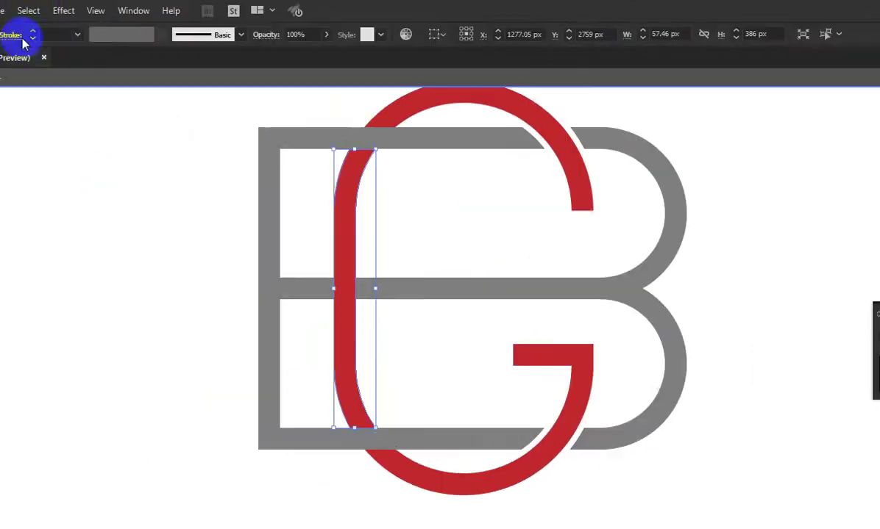
pyautogui.click(88, 10)
pyautogui.moveTo(107, 342)
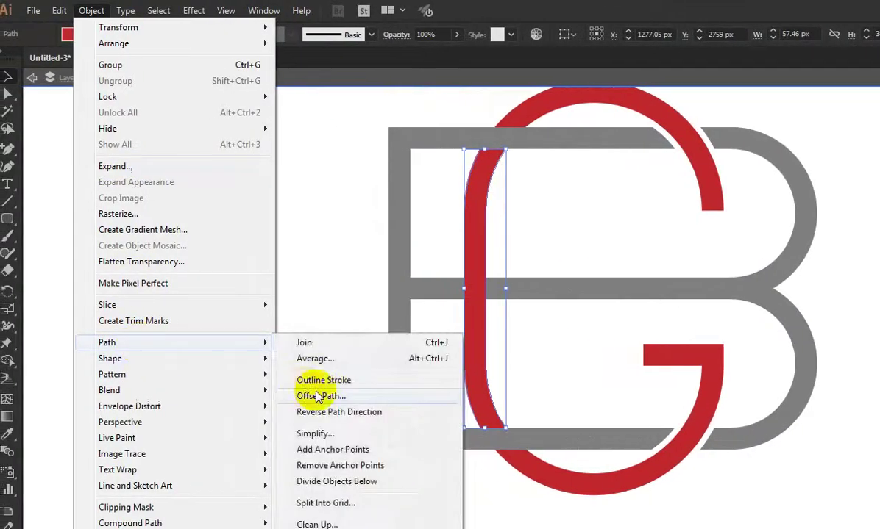
pyautogui.click(319, 395)
pyautogui.click(169, 229)
pyautogui.click(255, 231)
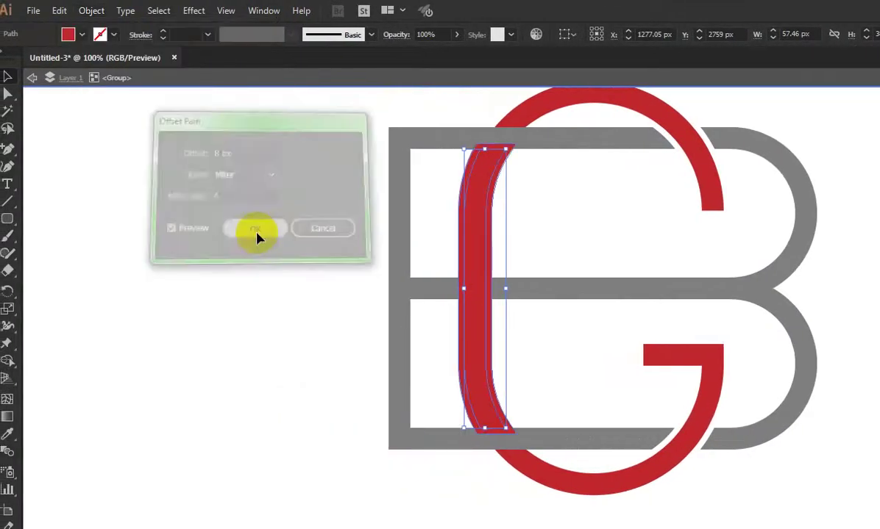
pyautogui.press('Delete')
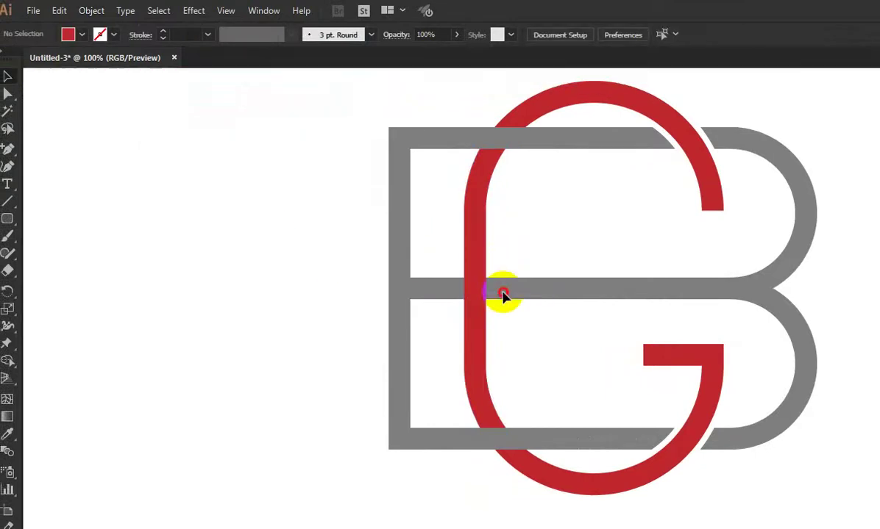
# Step: Place the stem shape in the B's opacity mask, erase its top and bottom, then enter the B group
pyautogui.doubleClick(503, 294)
pyautogui.click(853, 373)
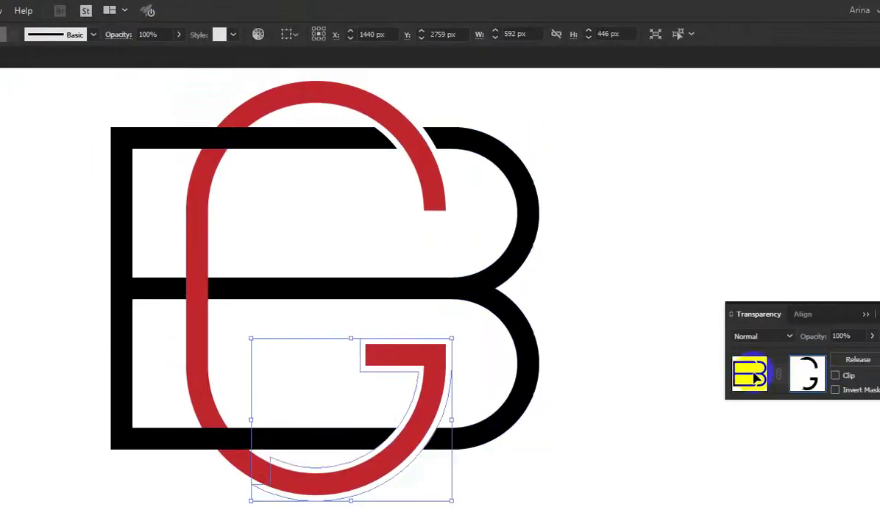
pyautogui.moveTo(387, 355); pyautogui.dragTo(360, 344)
pyautogui.click(75, 34)
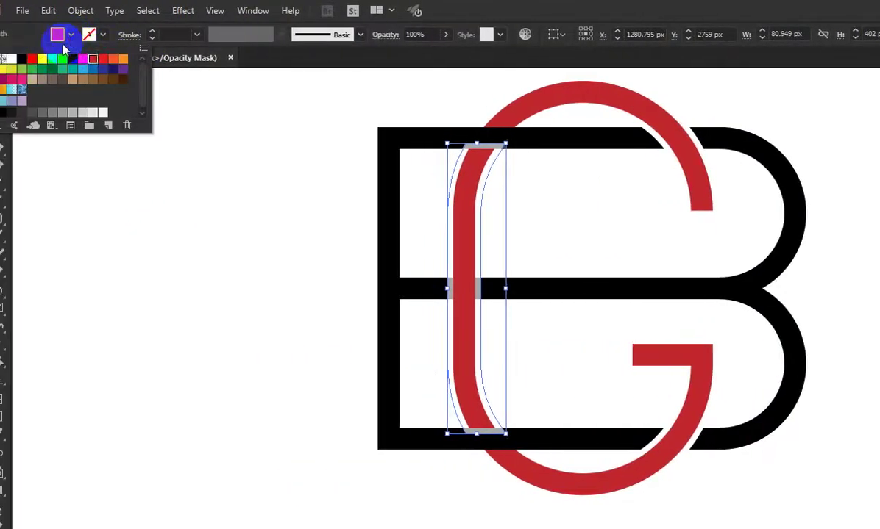
pyautogui.press('Escape')
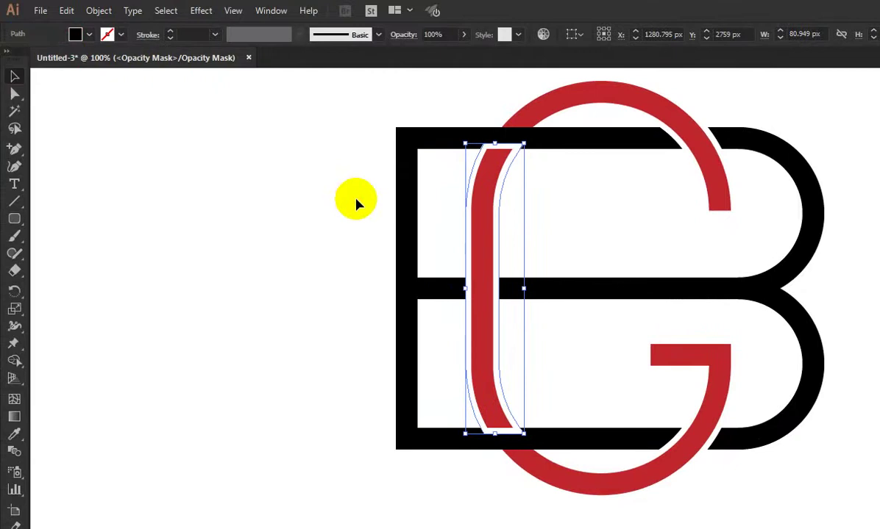
pyautogui.hotkey('shift', 'e')
pyautogui.moveTo(416, 105); pyautogui.dragTo(574, 185)
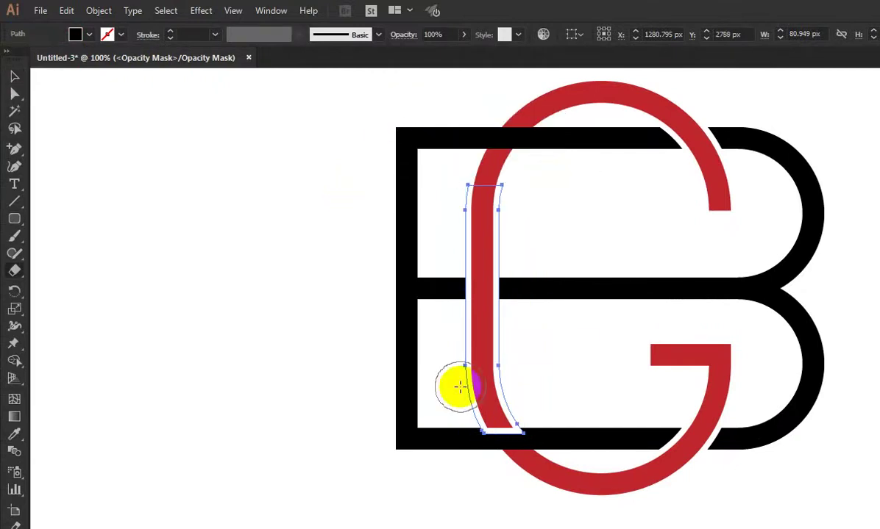
pyautogui.moveTo(436, 399)
pyautogui.mouseDown()
pyautogui.moveTo(546, 429)
pyautogui.moveTo(434, 426)
pyautogui.mouseUp()
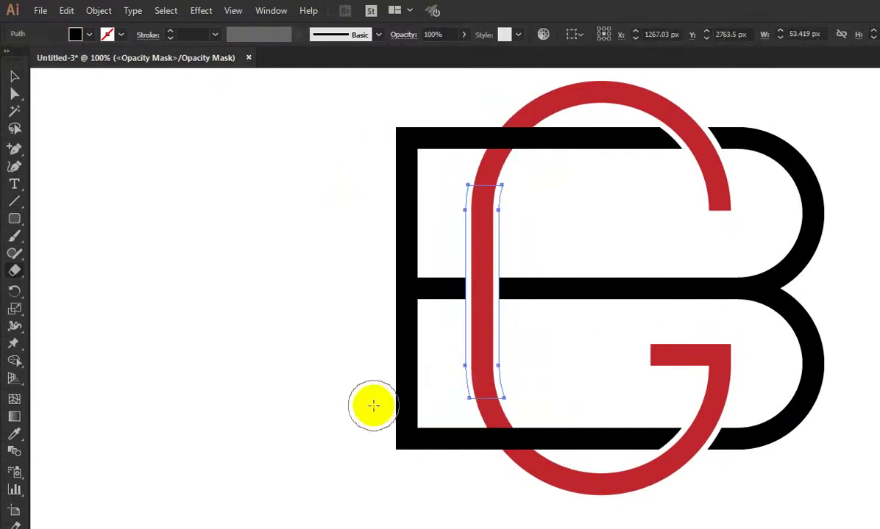
pyautogui.click(206, 231)
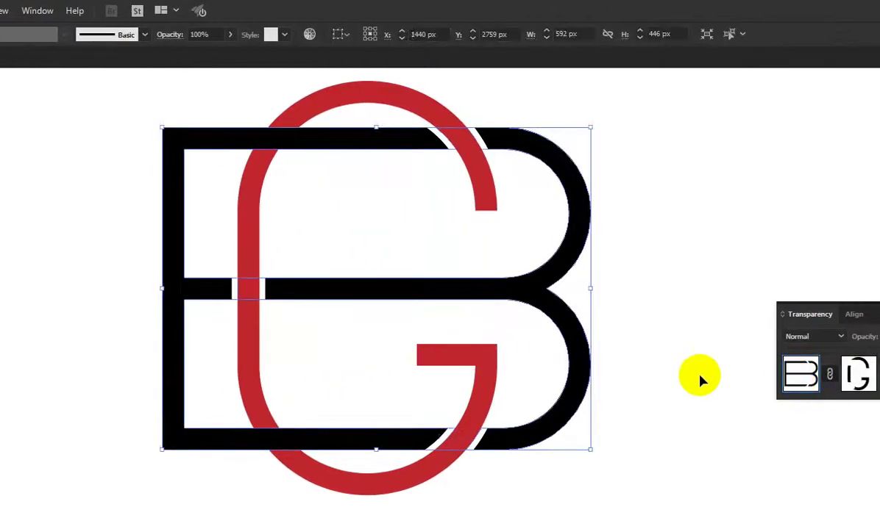
pyautogui.click(520, 315)
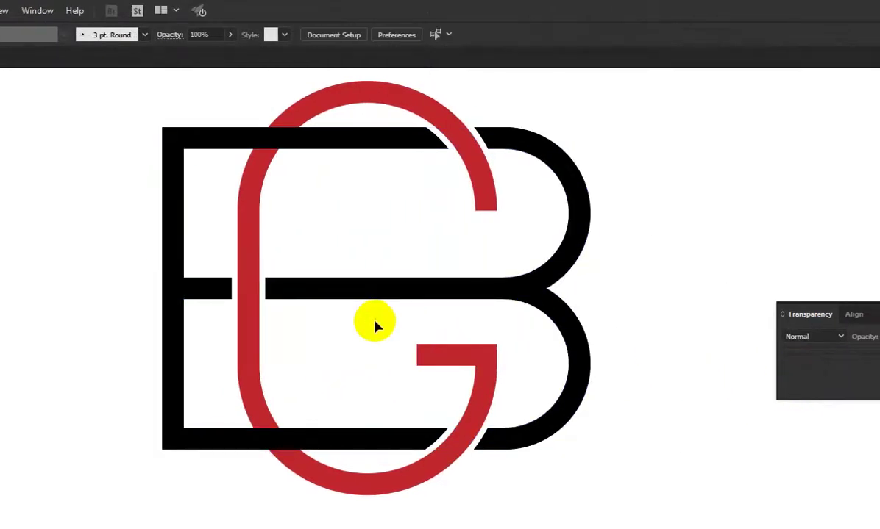
pyautogui.click(357, 150)
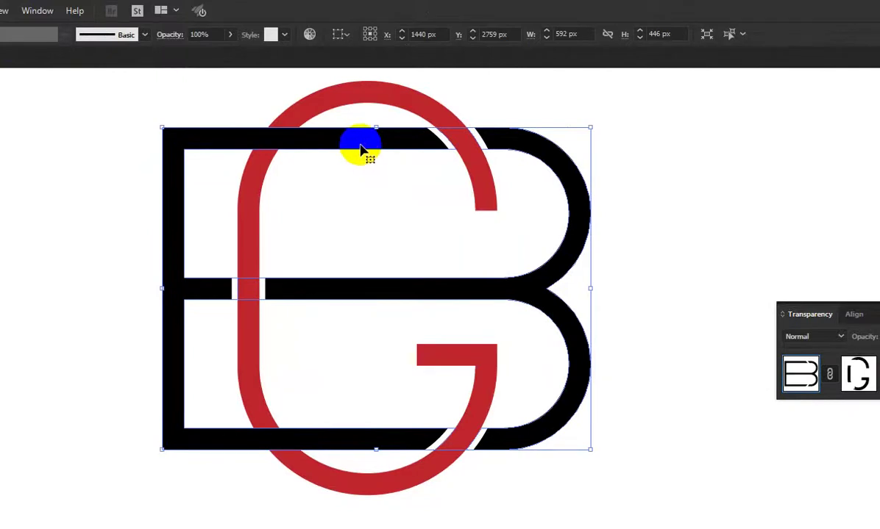
pyautogui.doubleClick(360, 150)
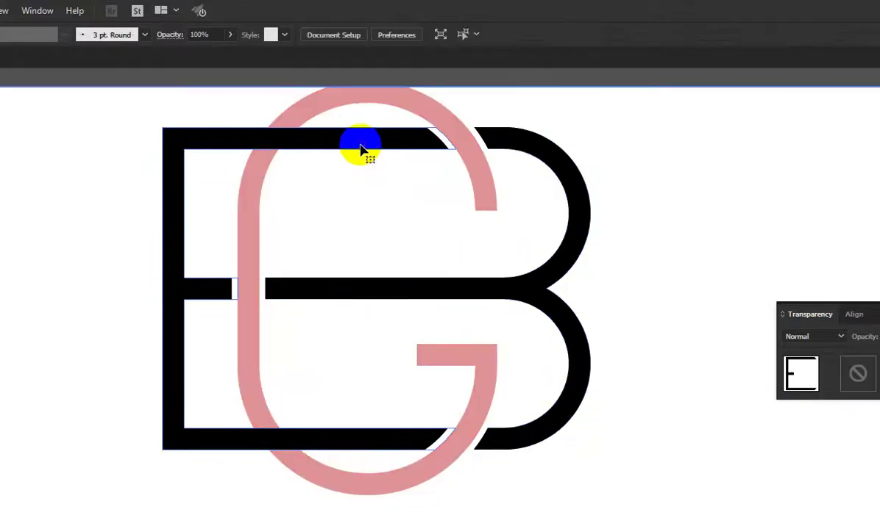
# Step: Apply an 8 px Offset Path to the E shape inside the B group
pyautogui.click(361, 150)
pyautogui.click(98, 10)
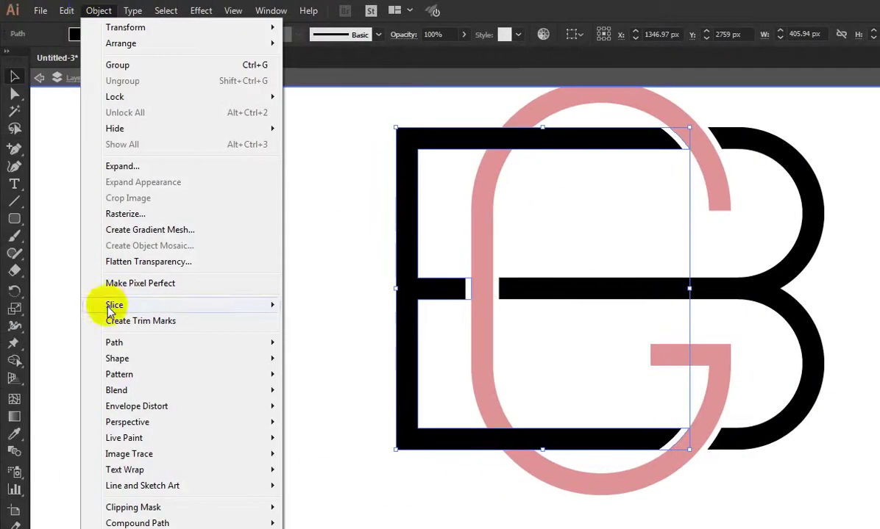
pyautogui.click(345, 397)
pyautogui.click(197, 229)
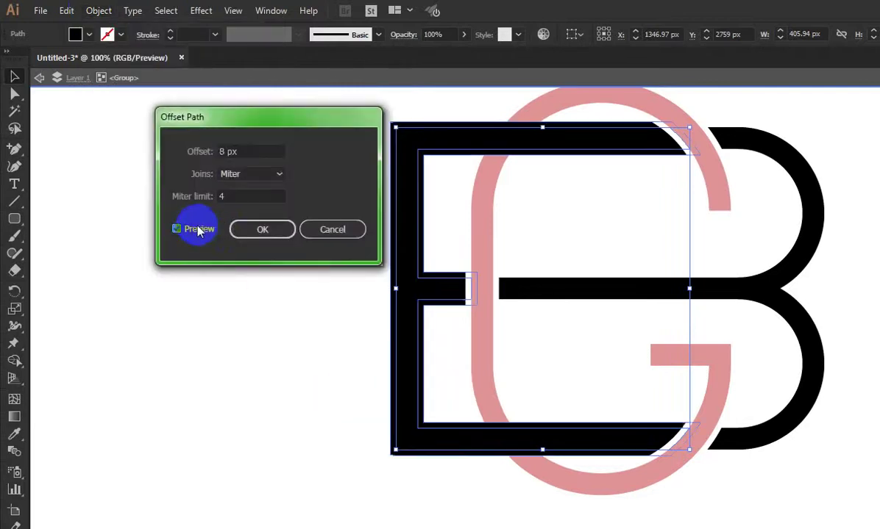
pyautogui.click(236, 231)
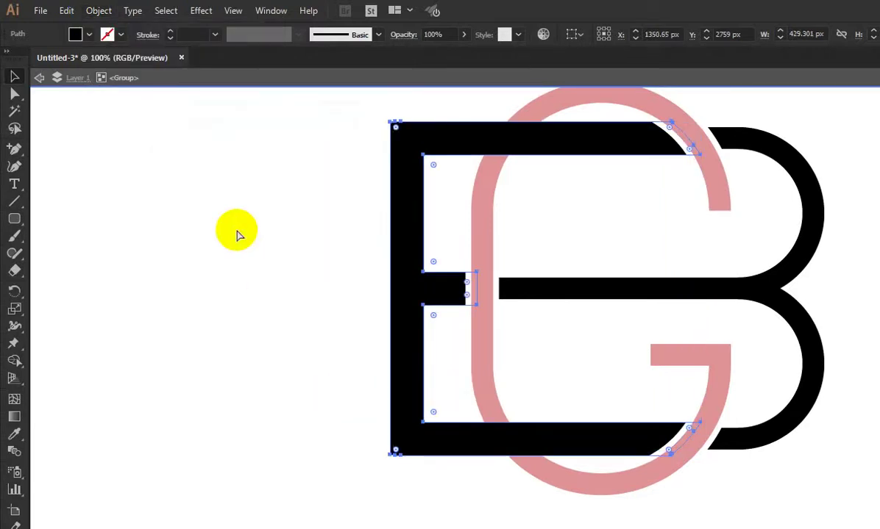
pyautogui.click(346, 285)
# Step: Give the red G an opacity mask with Clip turned off
pyautogui.doubleClick(580, 341)
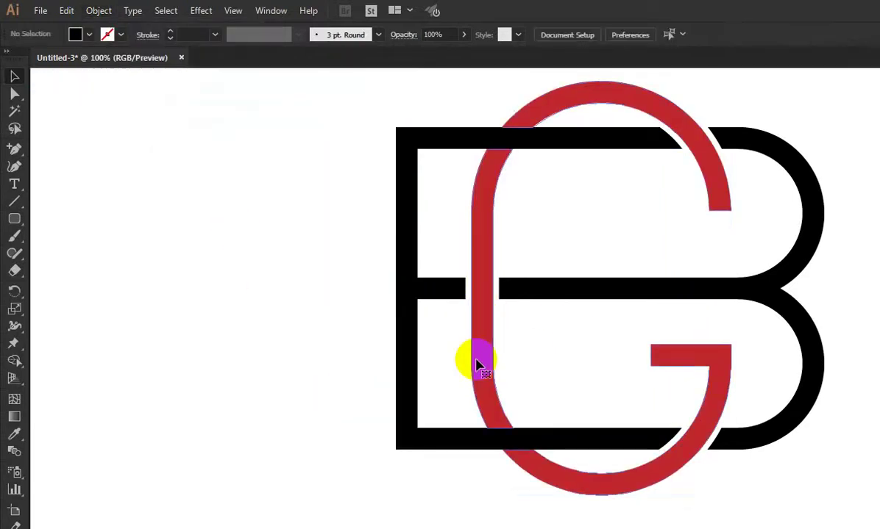
pyautogui.click(478, 364)
pyautogui.click(794, 360)
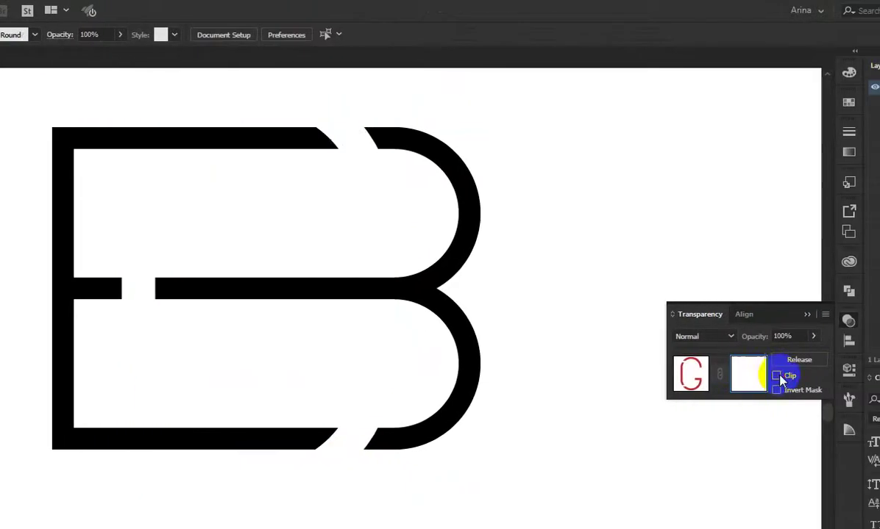
pyautogui.click(778, 376)
pyautogui.click(147, 368)
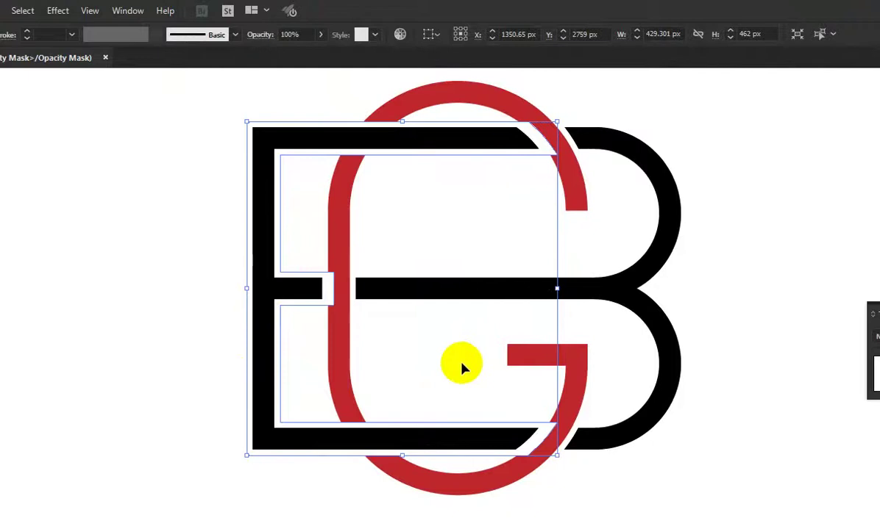
# Step: Attempt to reshape the mask's lower-right corner and top notch, undoing both edits
pyautogui.hotkey('shift', 'b')
pyautogui.moveTo(581, 361); pyautogui.dragTo(553, 431)
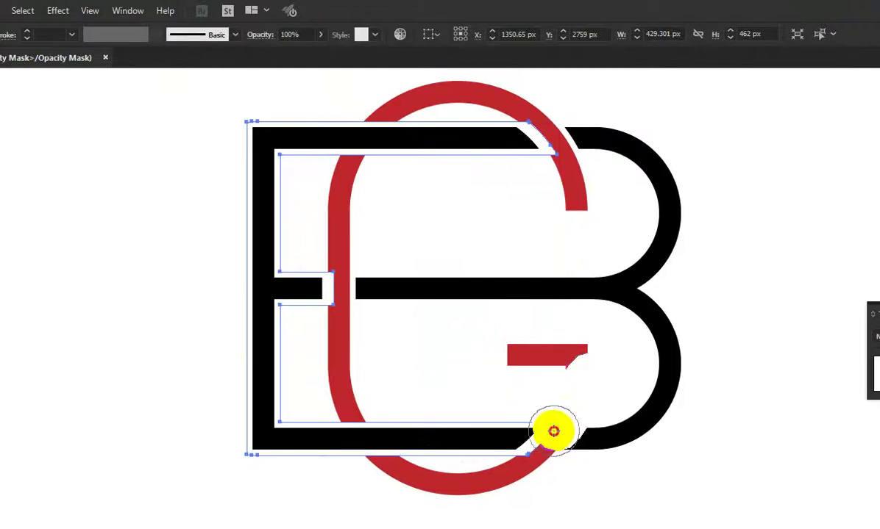
pyautogui.hotkey('ctrl', 'z')
pyautogui.click(506, 81)
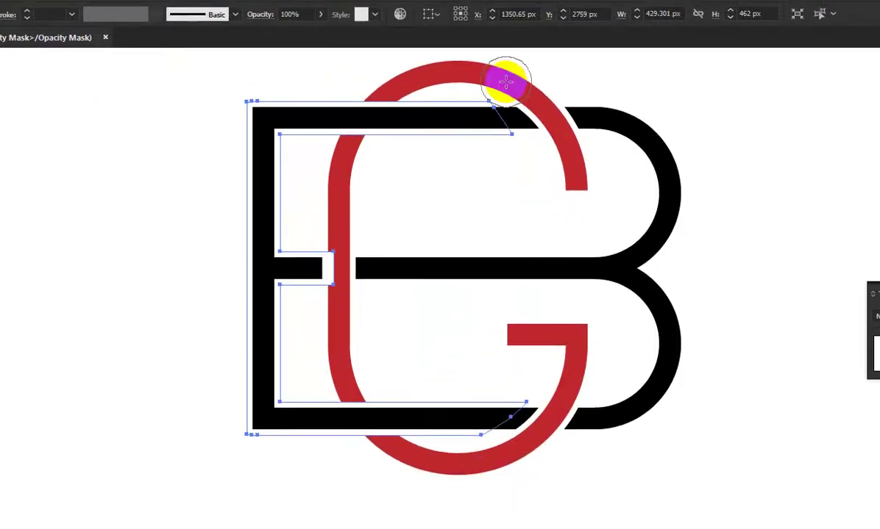
pyautogui.hotkey('ctrl', 'z')
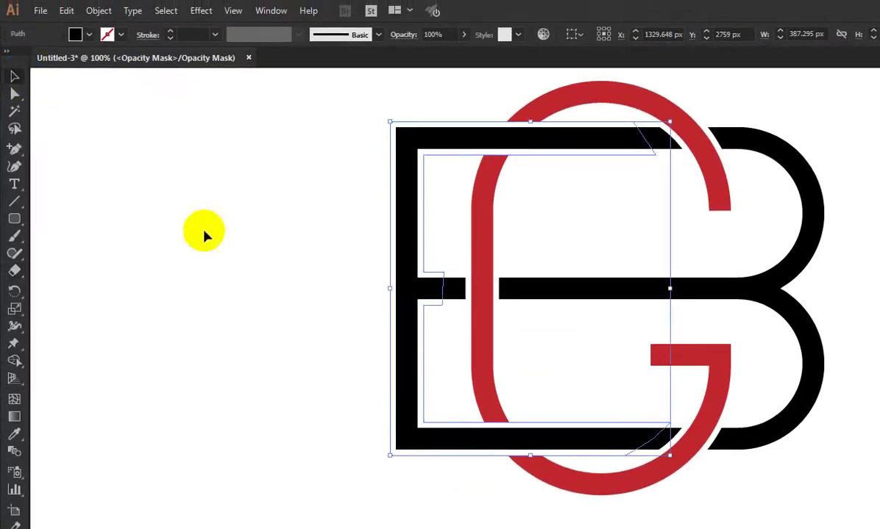
# Step: Select all parts of the BG monogram, group them and check the fill swatches
pyautogui.click(799, 373)
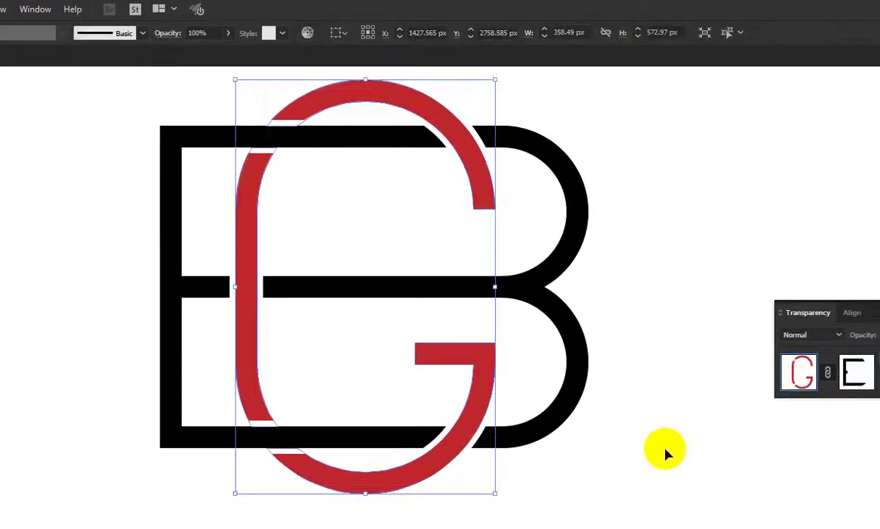
pyautogui.click(664, 453)
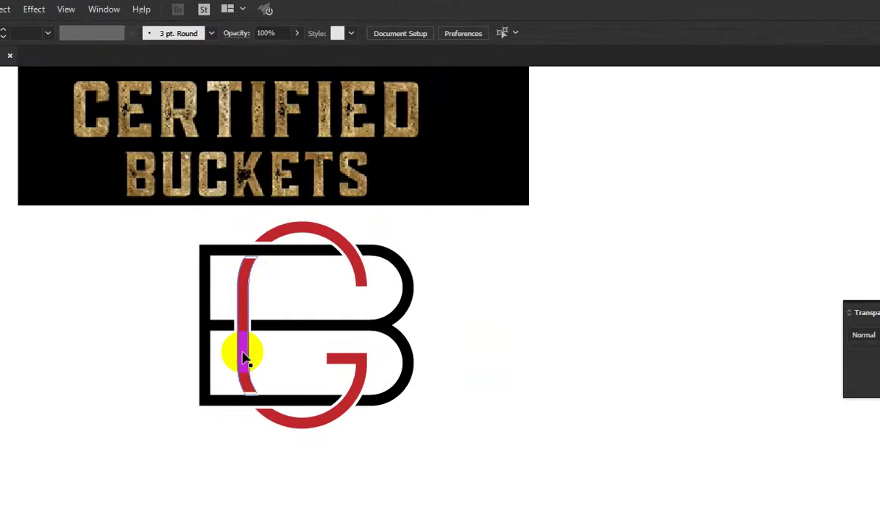
pyautogui.scroll(1, 244, 358)
pyautogui.scroll(-1, 228, 310)
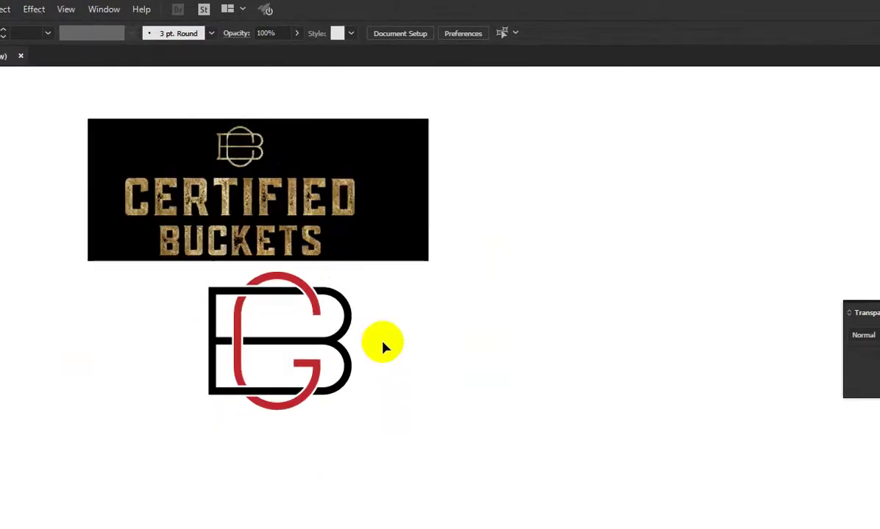
pyautogui.moveTo(204, 301); pyautogui.dragTo(153, 284)
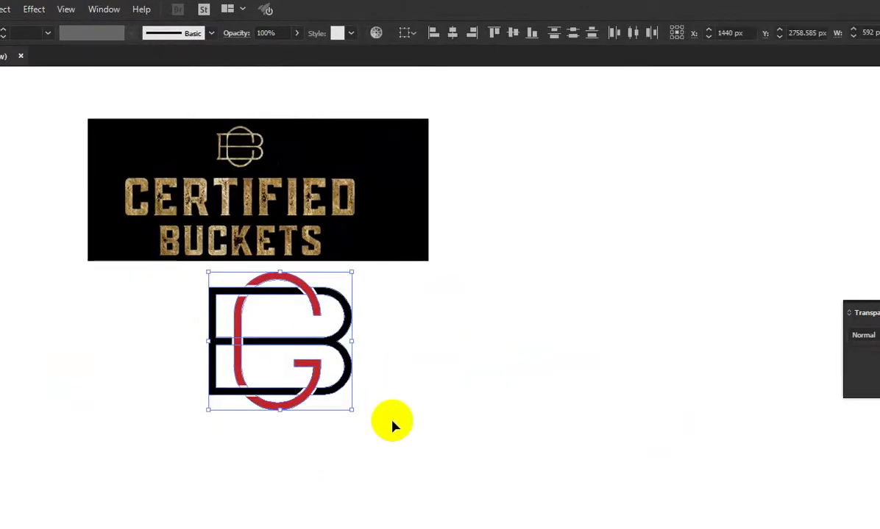
pyautogui.moveTo(395, 427); pyautogui.dragTo(161, 275)
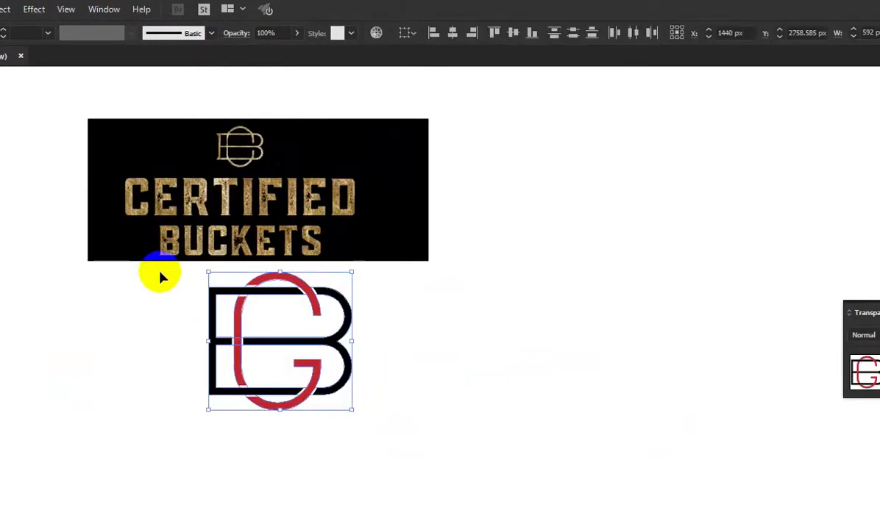
pyautogui.hotkey('ctrl', 'g')
pyautogui.click(76, 34)
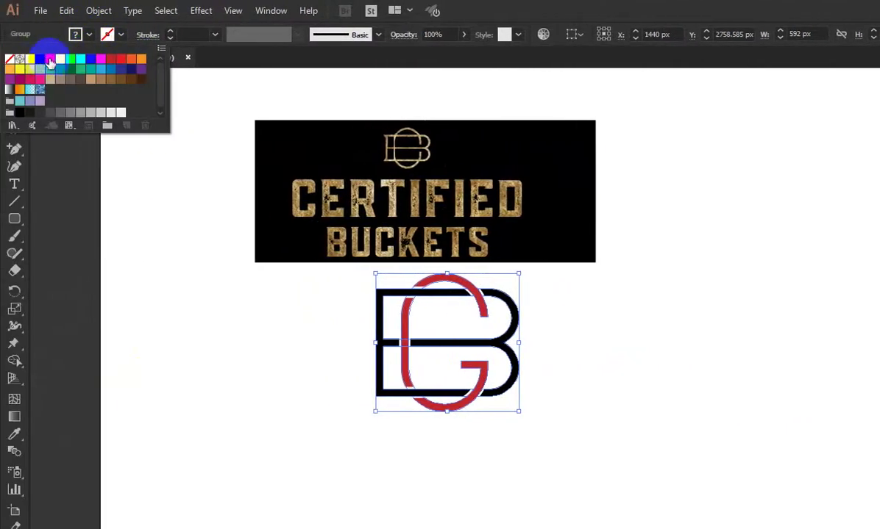
pyautogui.click(188, 307)
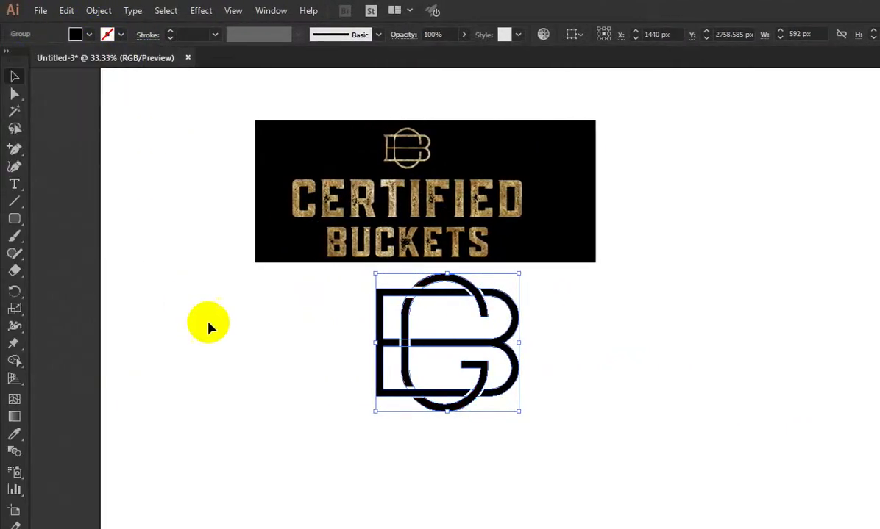
pyautogui.click(570, 403)
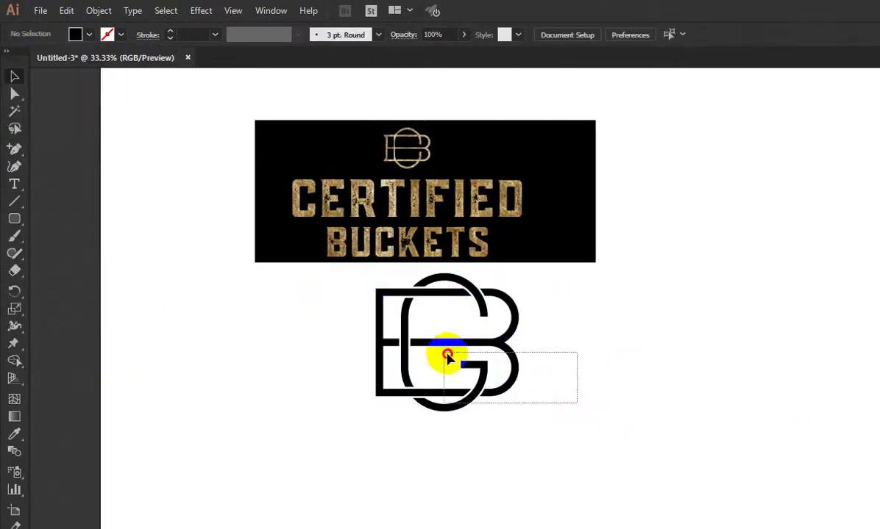
# Step: Scale the grouped BG monogram down by dragging a bounding-box handle, then zoom in
pyautogui.moveTo(447, 357); pyautogui.dragTo(371, 294)
pyautogui.moveTo(520, 345); pyautogui.dragTo(456, 347)
pyautogui.click(544, 345)
pyautogui.scroll(1, 511, 286)
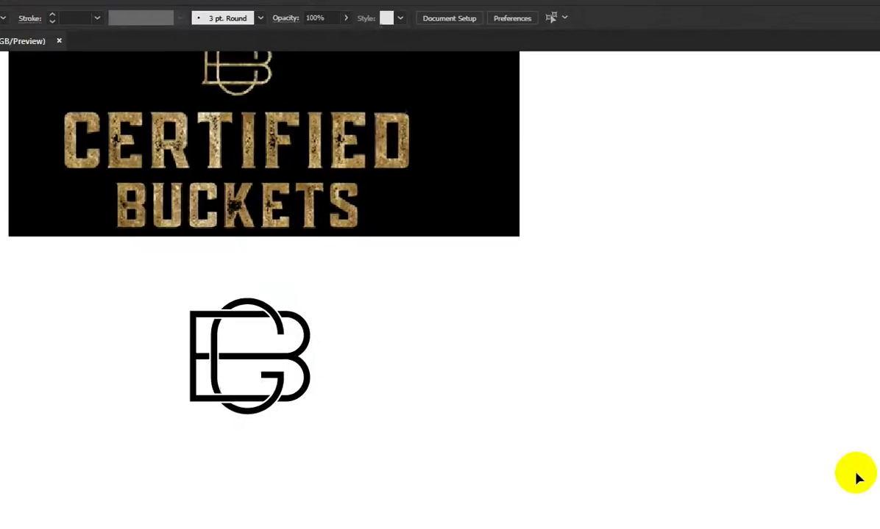
pyautogui.scroll(1, 290, 338)
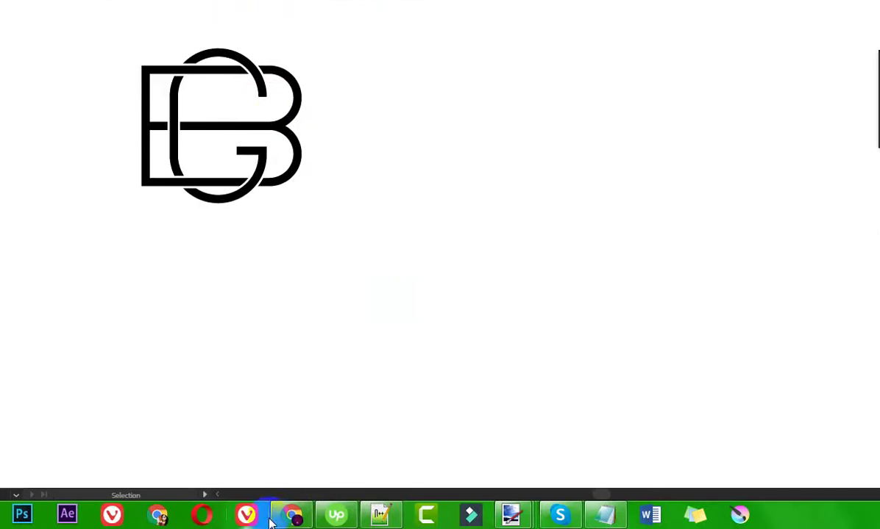
# Step: In Chrome, search 'whatthe' in a new tab and open MyFonts' WhatTheFont page
pyautogui.click(288, 516)
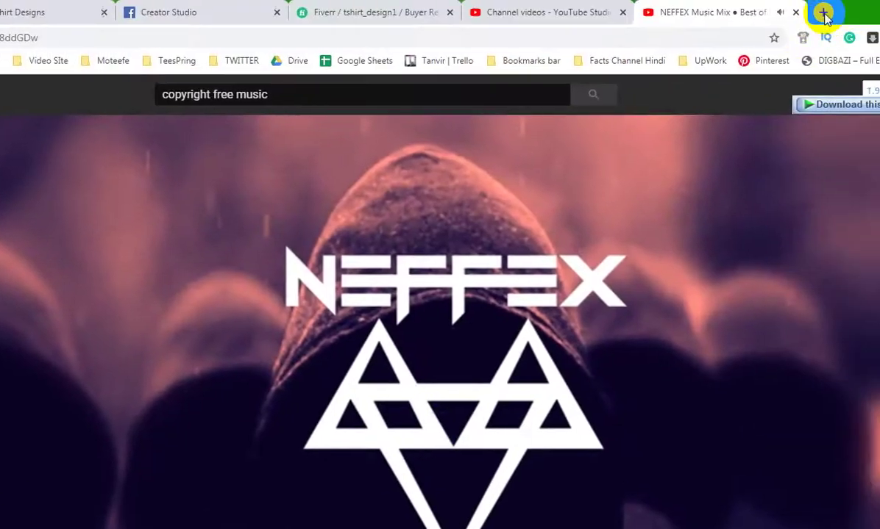
pyautogui.click(824, 10)
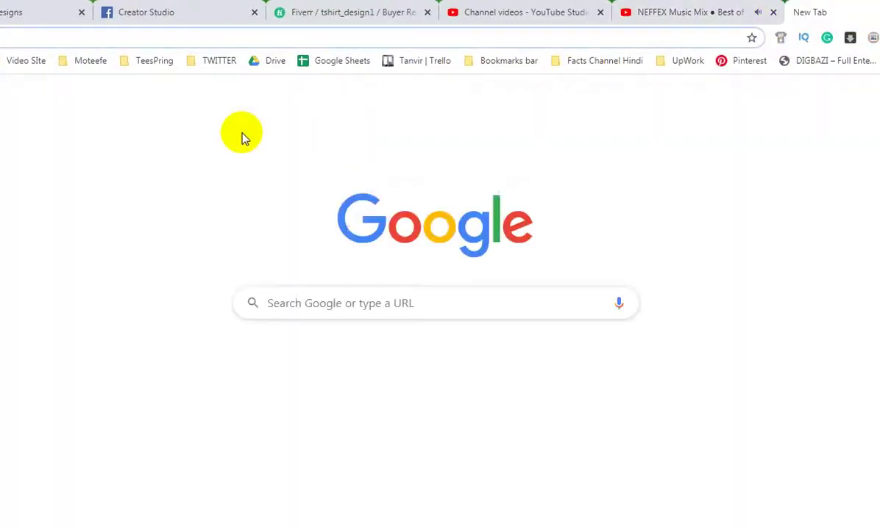
pyautogui.write('what')
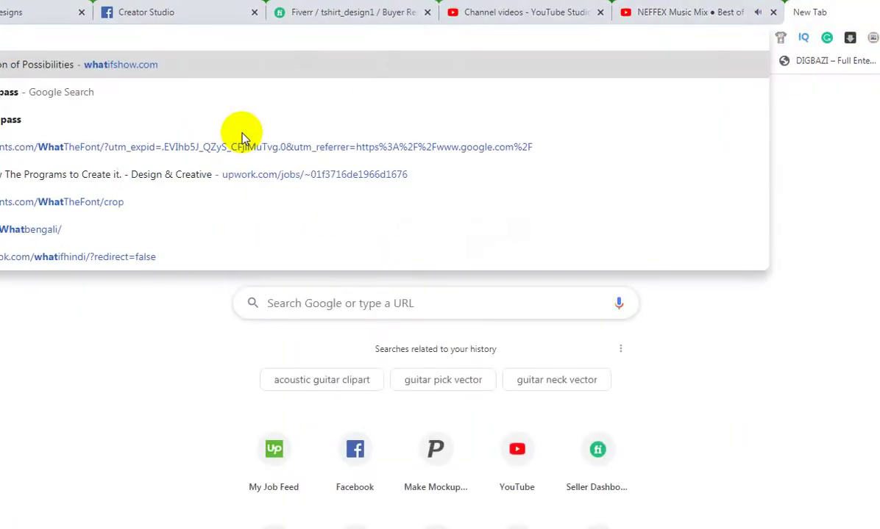
pyautogui.write('the')
pyautogui.press('Return')
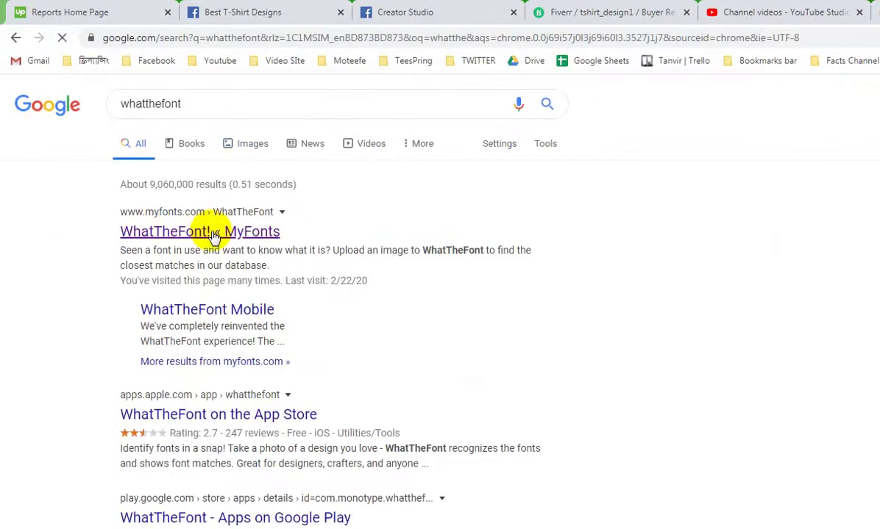
pyautogui.click(214, 233)
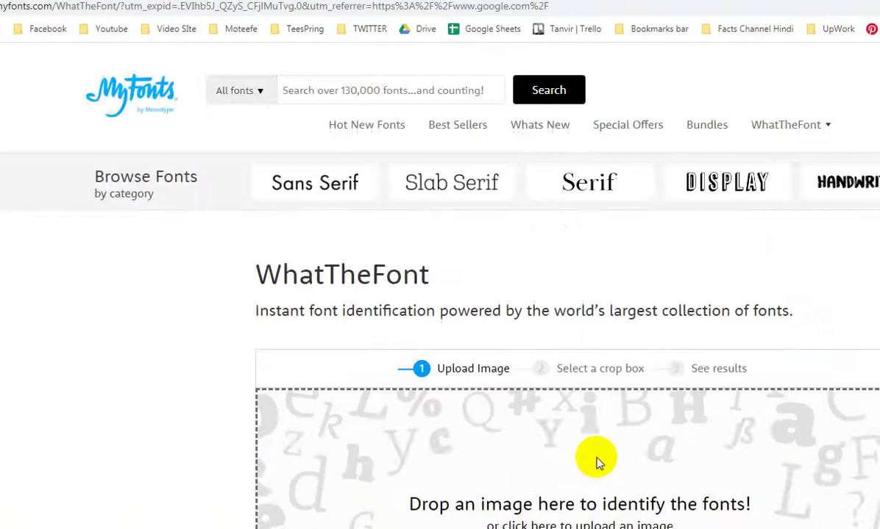
# Step: Upload the certified buckets image from the project folder under UPWORK
pyautogui.scroll(-4, 598, 462)
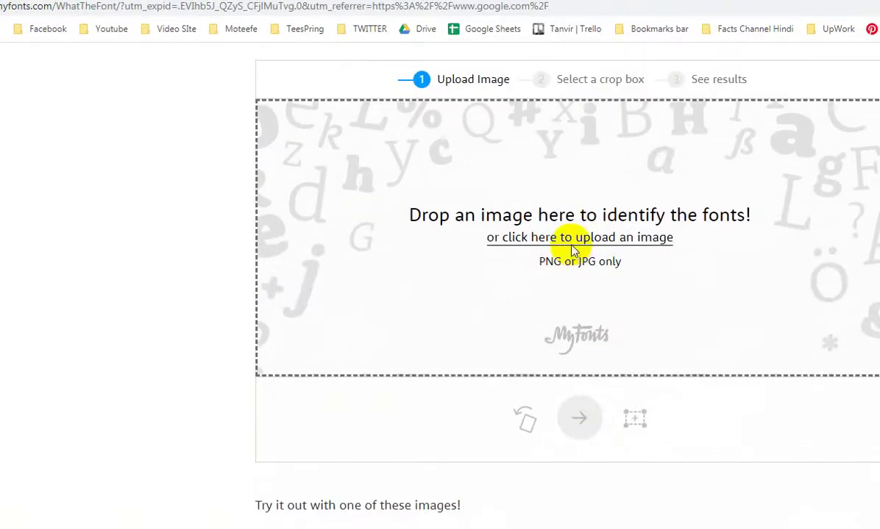
pyautogui.click(504, 243)
pyautogui.click(58, 143)
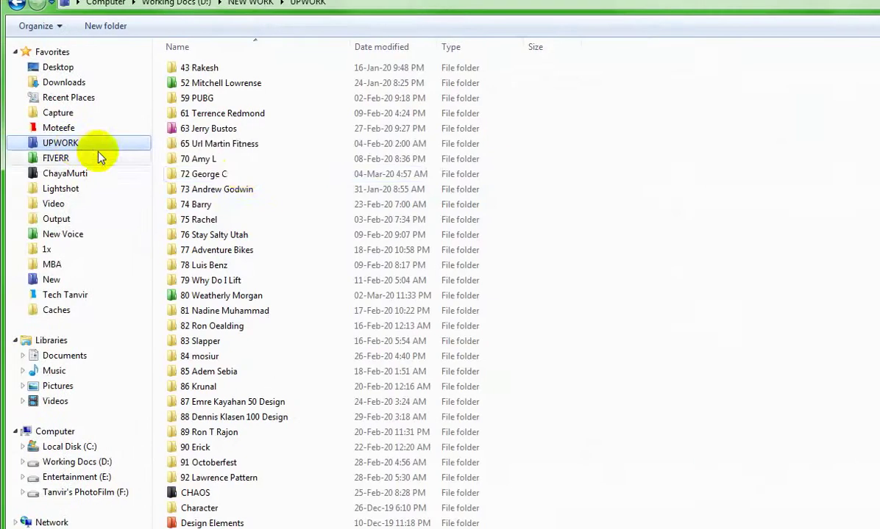
pyautogui.doubleClick(244, 174)
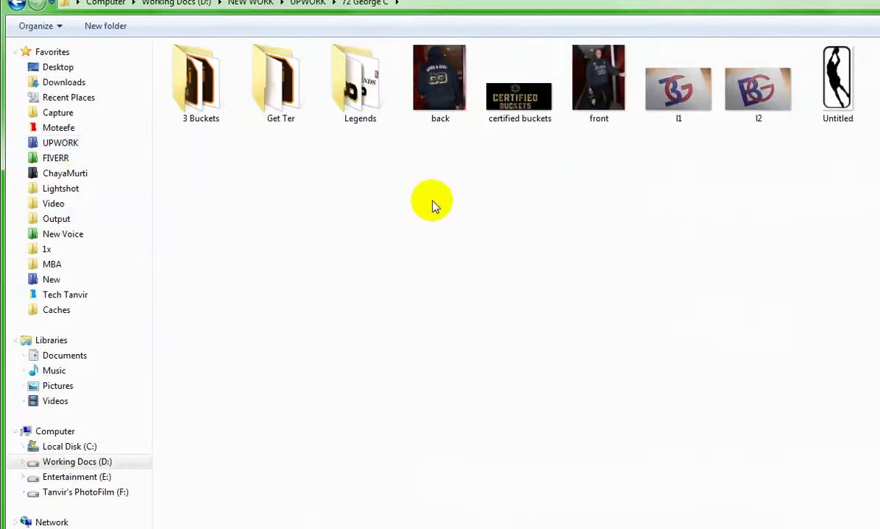
pyautogui.doubleClick(538, 111)
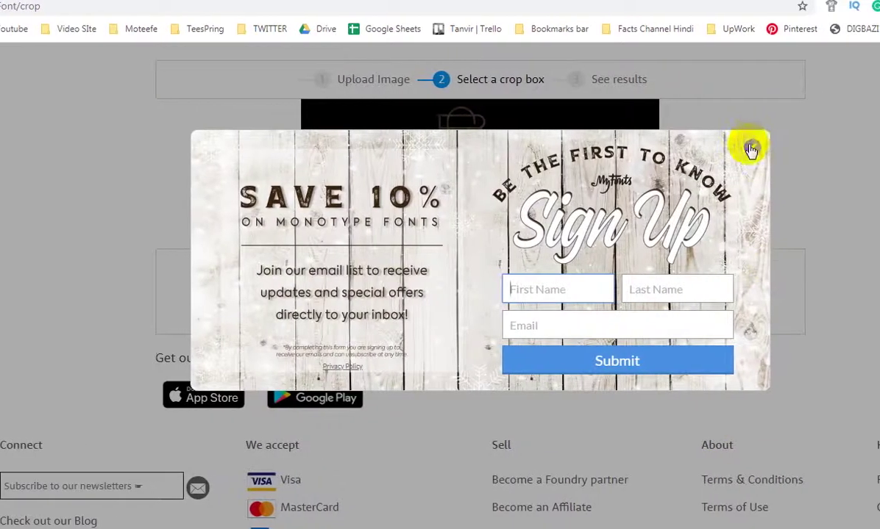
# Step: Get WhatTheFont matches for the cropped CERTIFIED text and select the top match, Forthland 07
pyautogui.click(747, 147)
pyautogui.click(473, 303)
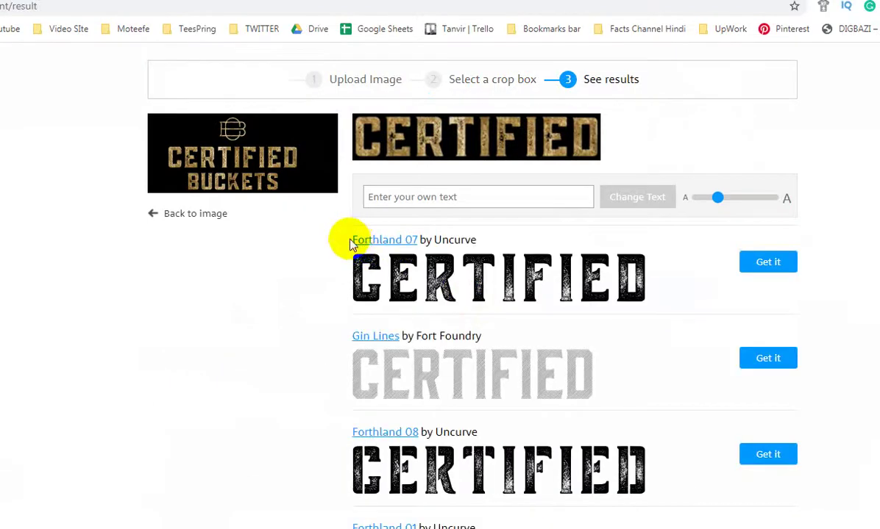
pyautogui.moveTo(351, 243); pyautogui.dragTo(634, 289)
pyautogui.click(829, 305)
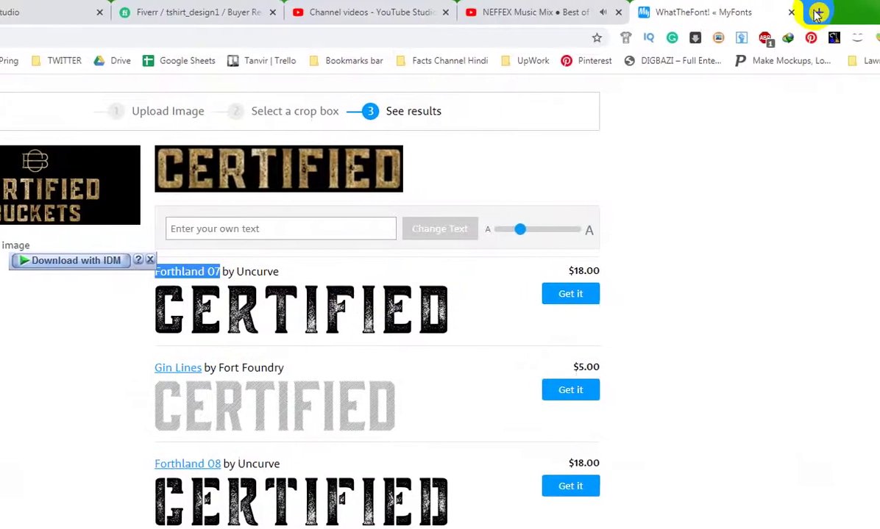
# Step: Search 'forthland 07 font free download' and open the dafont result in a new tab
pyautogui.click(815, 11)
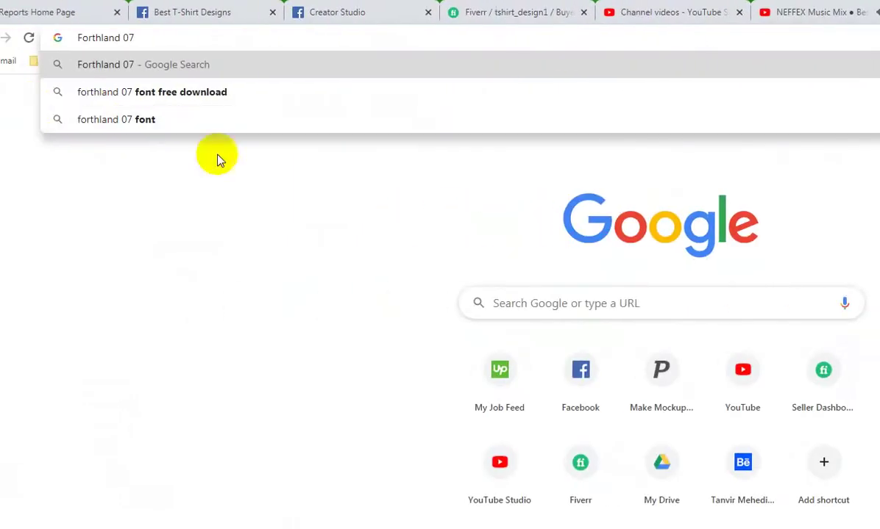
pyautogui.click(226, 94)
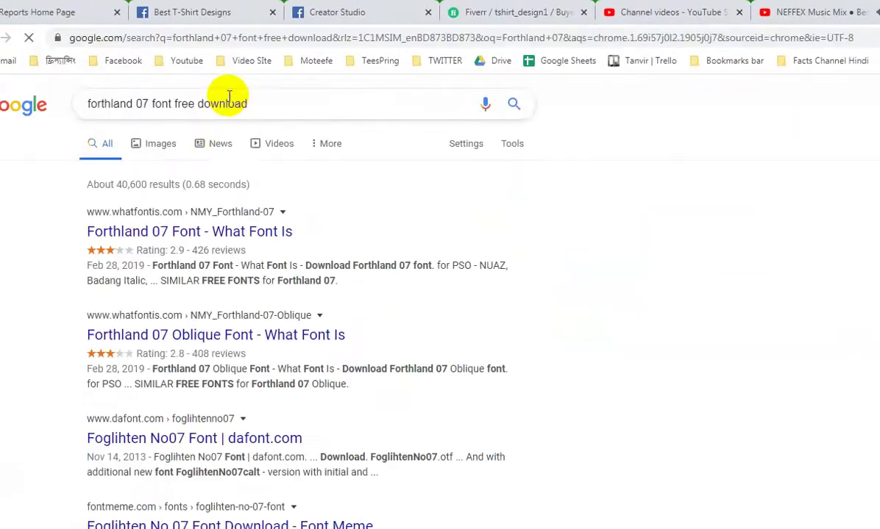
pyautogui.scroll(-2, 379, 231)
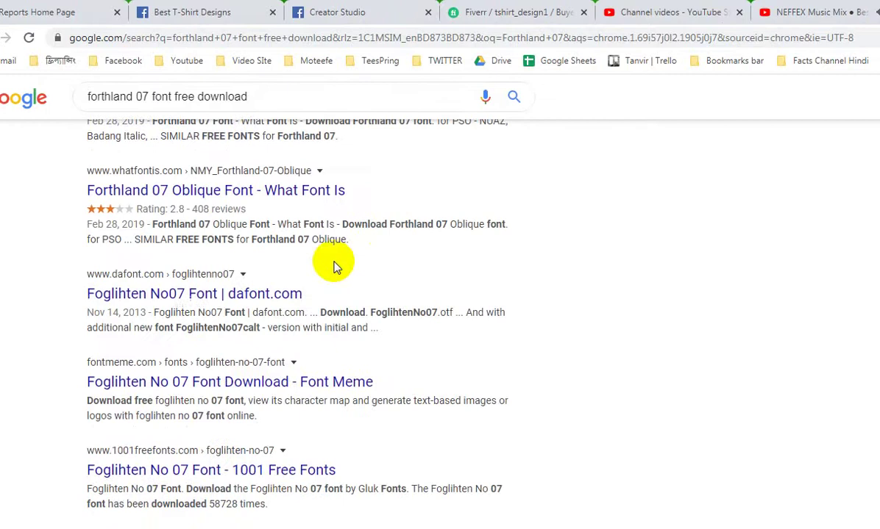
pyautogui.rightClick(215, 298)
pyautogui.click(234, 306)
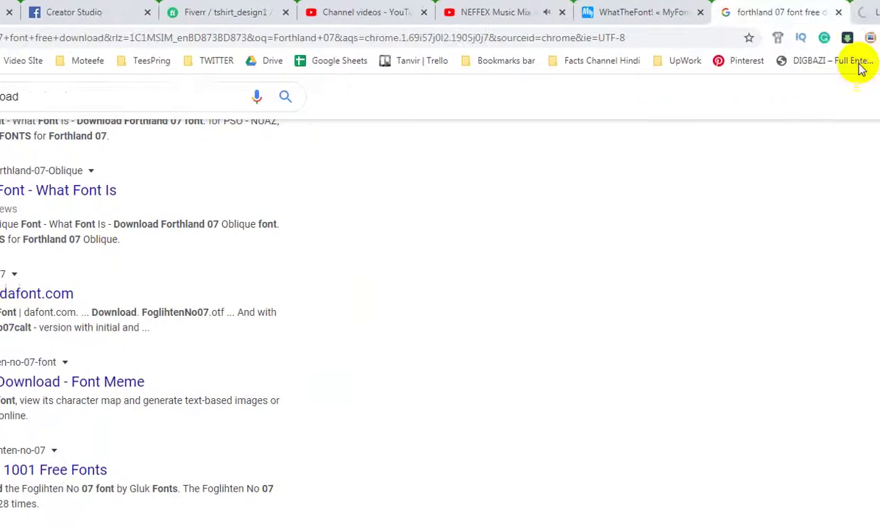
pyautogui.click(823, 15)
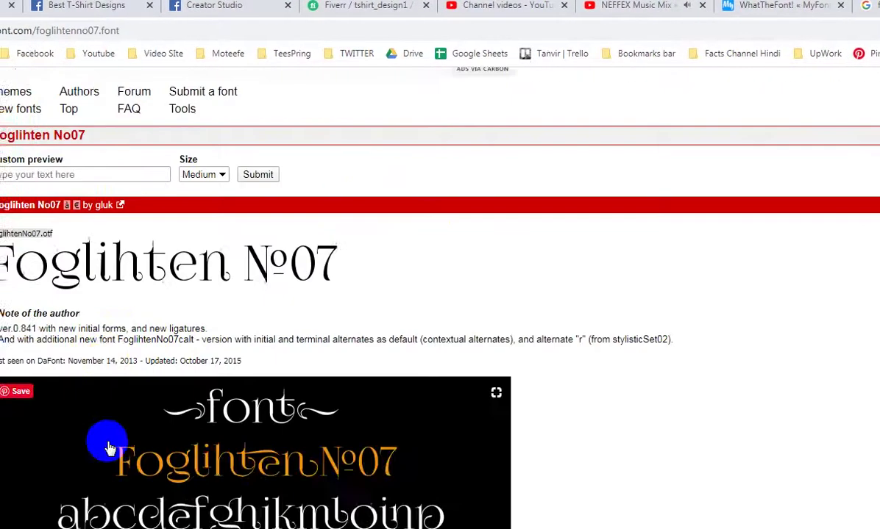
pyautogui.scroll(-3, 127, 446)
pyautogui.scroll(-5, 127, 447)
pyautogui.scroll(-5, 140, 444)
pyautogui.scroll(-5, 143, 445)
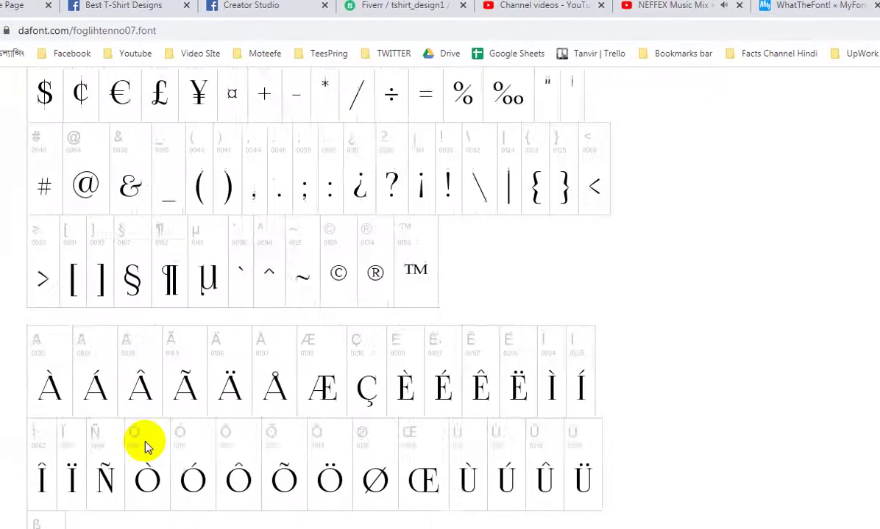
pyautogui.scroll(-3, 145, 446)
# Step: Open the MyFonts Forthland page and a Forthland download blog post in new tabs
pyautogui.click(828, 11)
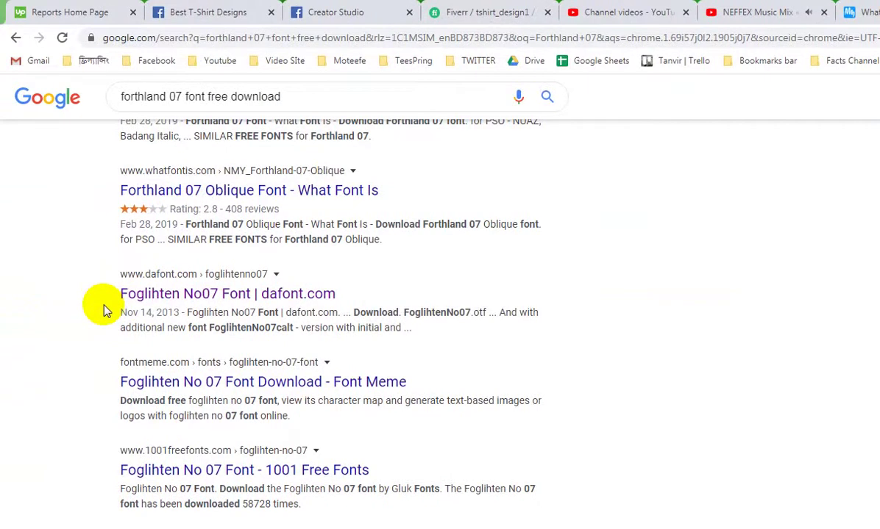
pyautogui.scroll(-1, 100, 346)
pyautogui.scroll(-1, 102, 515)
pyautogui.scroll(-2, 131, 494)
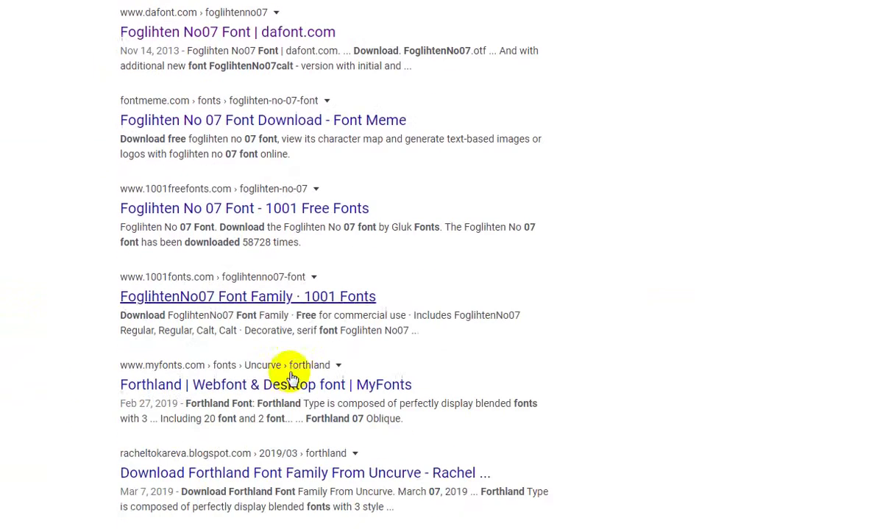
pyautogui.scroll(-1, 304, 379)
pyautogui.rightClick(237, 378)
pyautogui.click(273, 362)
pyautogui.scroll(-1, 267, 391)
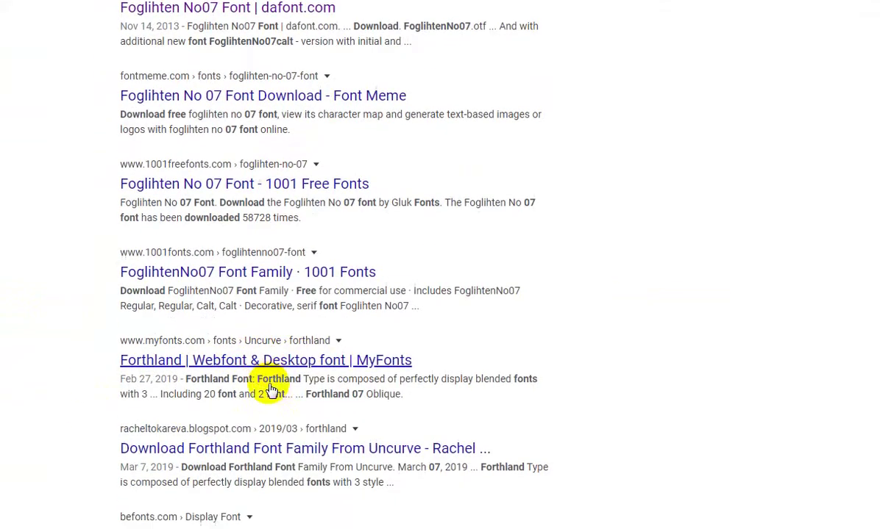
pyautogui.rightClick(273, 395)
pyautogui.click(297, 401)
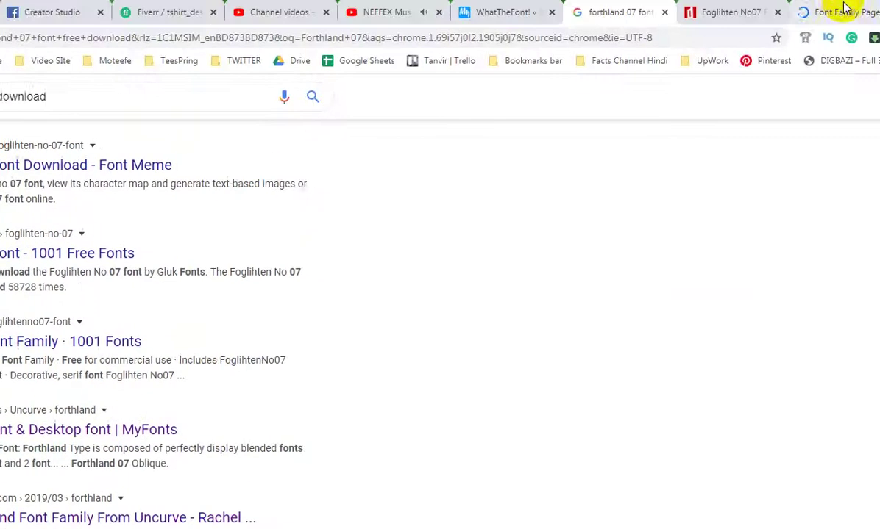
pyautogui.click(813, 12)
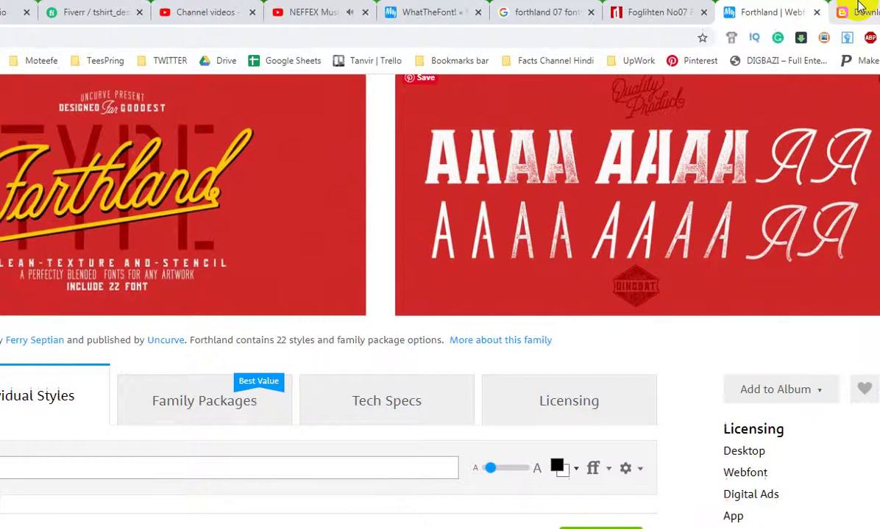
# Step: Start the Forthland download from server 1 on the blog post and close the MyFonts tab
pyautogui.click(789, 11)
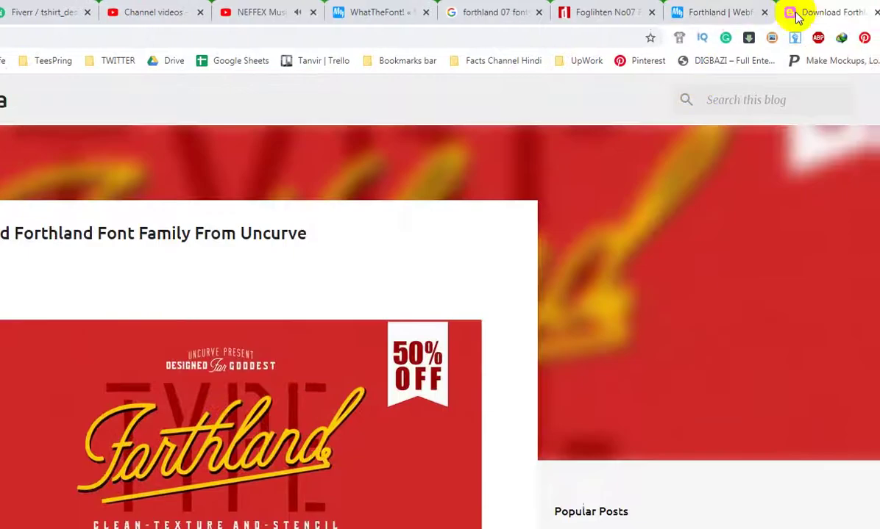
pyautogui.scroll(-3, 22, 409)
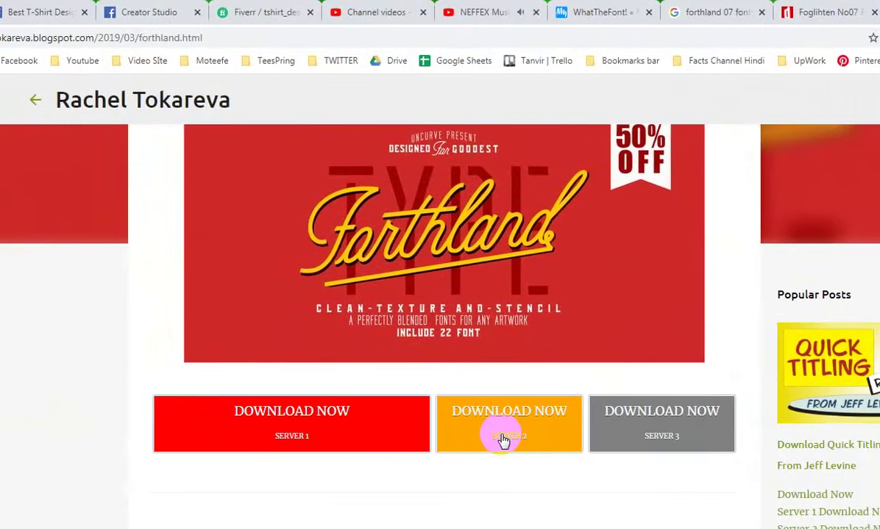
pyautogui.click(326, 434)
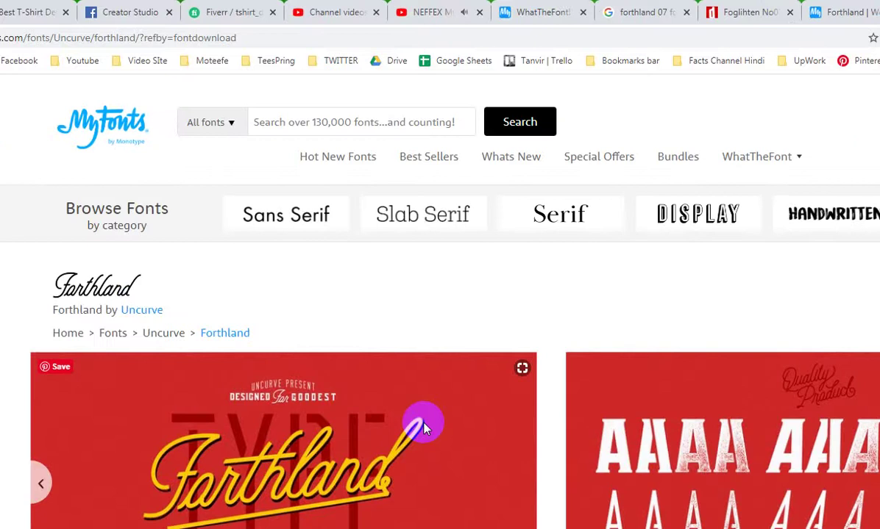
pyautogui.click(803, 13)
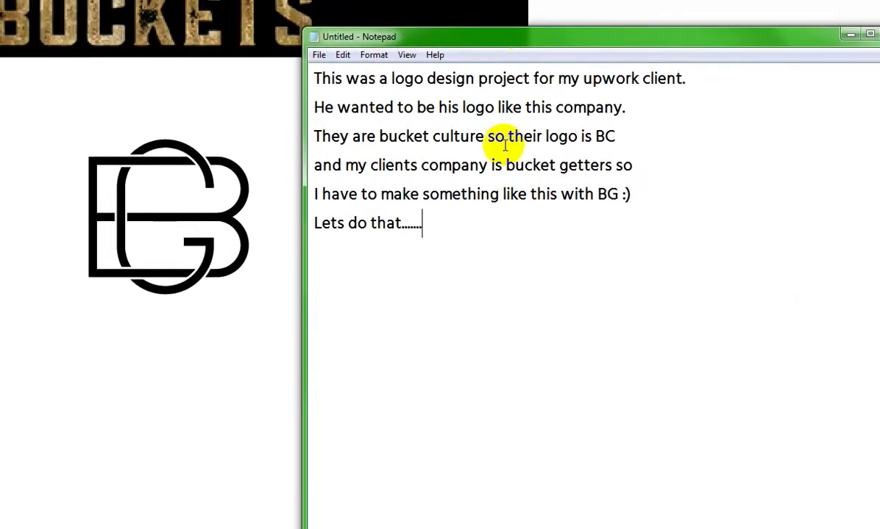
# Step: Replace the Notepad notes with a note about using a similar font and asking the client to buy the exact one
pyautogui.hotkey('ctrl', 'a')
pyautogui.write('I fo')
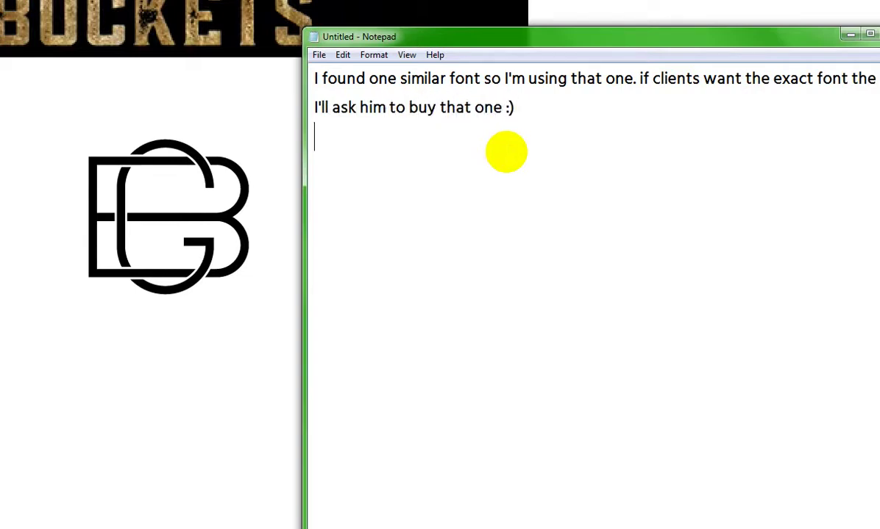
# Step: Move BUCKET beside the monogram and place a duplicate copy directly below it
pyautogui.click(436, 299)
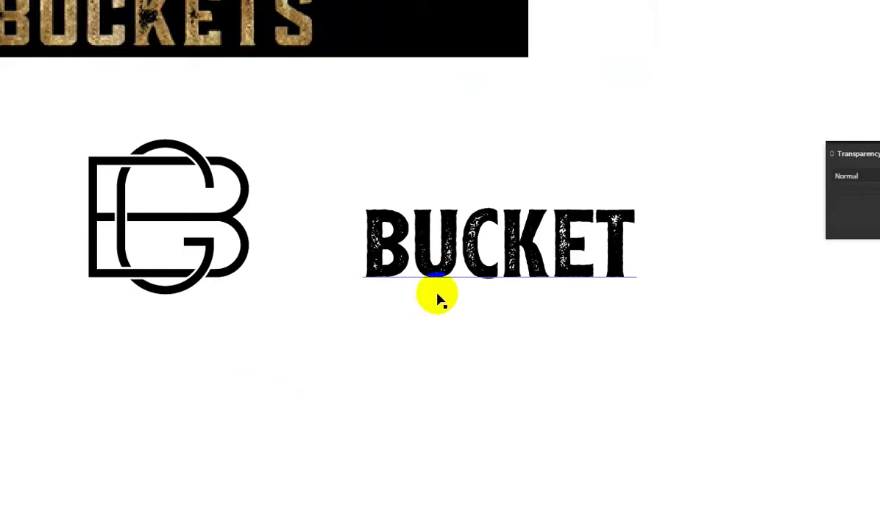
pyautogui.scroll(3, 436, 312)
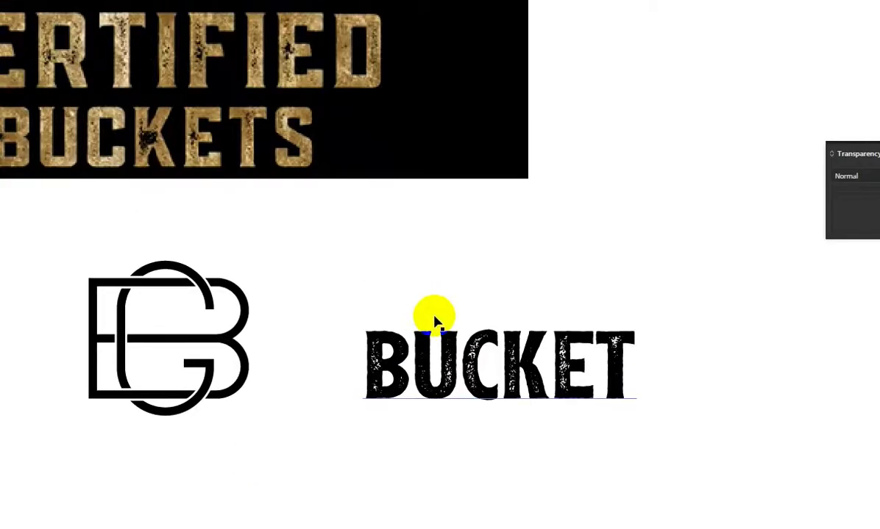
pyautogui.scroll(1, 433, 357)
pyautogui.moveTo(429, 357); pyautogui.dragTo(338, 252)
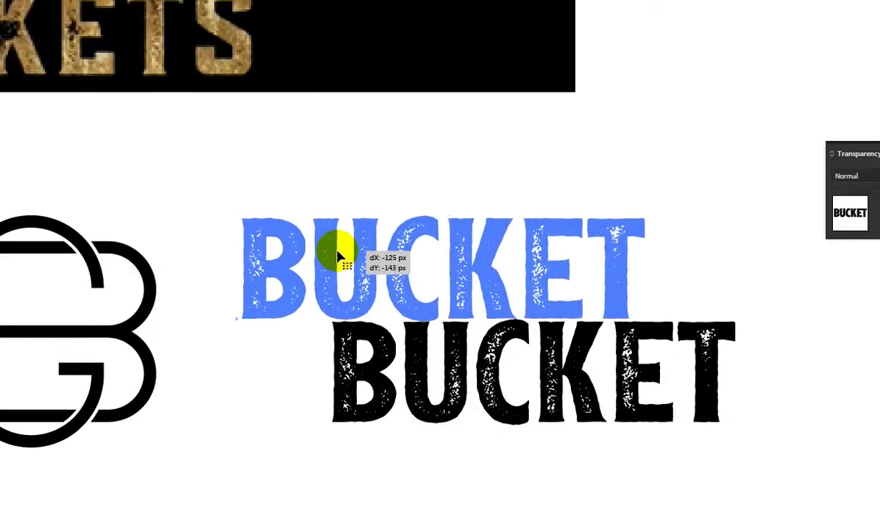
pyautogui.hscroll(-3, 283, 352)
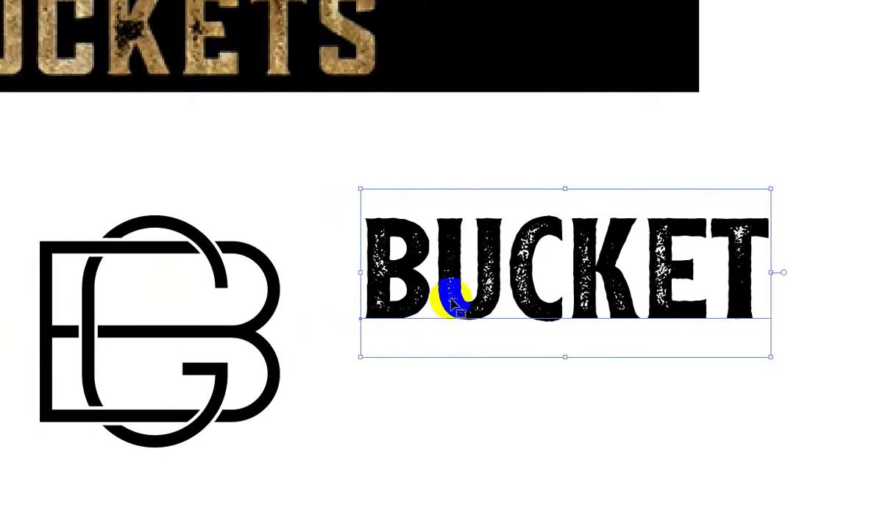
pyautogui.keyDown('alt'); pyautogui.moveTo(465, 298); pyautogui.dragTo(456, 425); pyautogui.keyUp('alt')
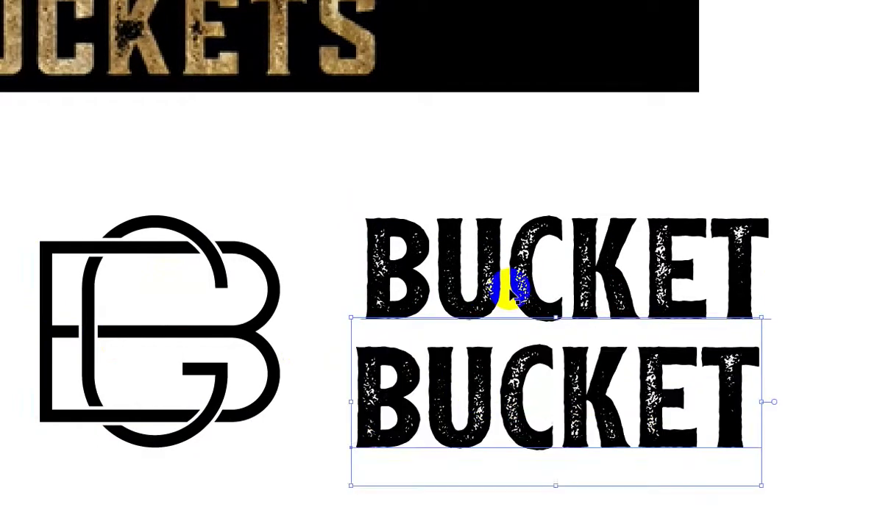
pyautogui.hotkey('ctrl', 'shift', 'a')
# Step: Change the top copy to CERTIFIED and start typing GETTERS after the lower BUCKET
pyautogui.doubleClick(510, 289)
pyautogui.write('CER')
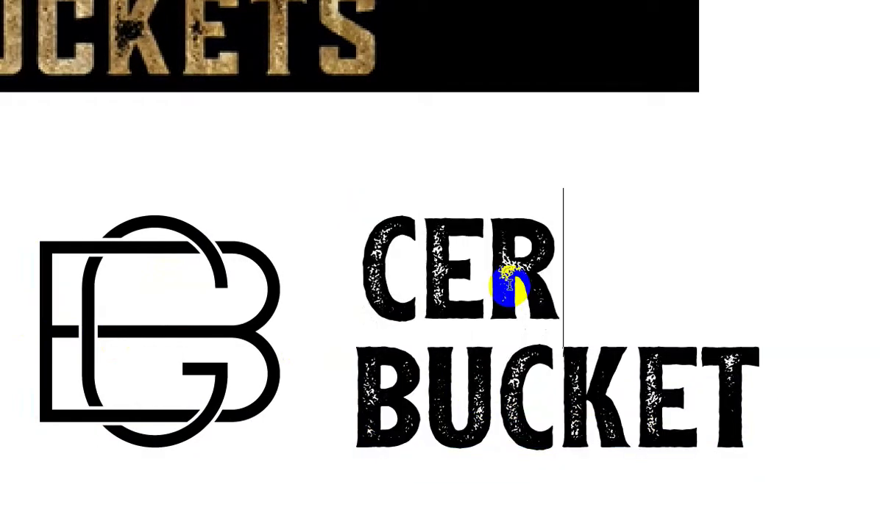
pyautogui.write('TIFIED')
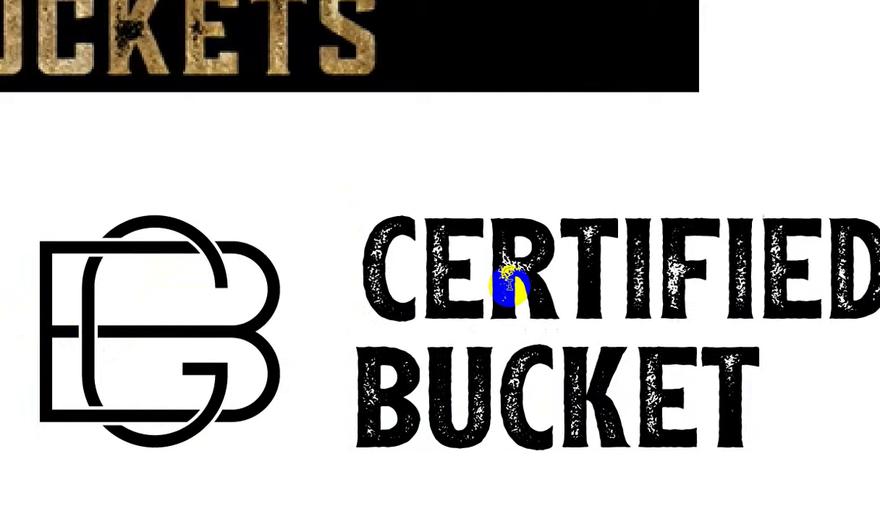
pyautogui.doubleClick(538, 383)
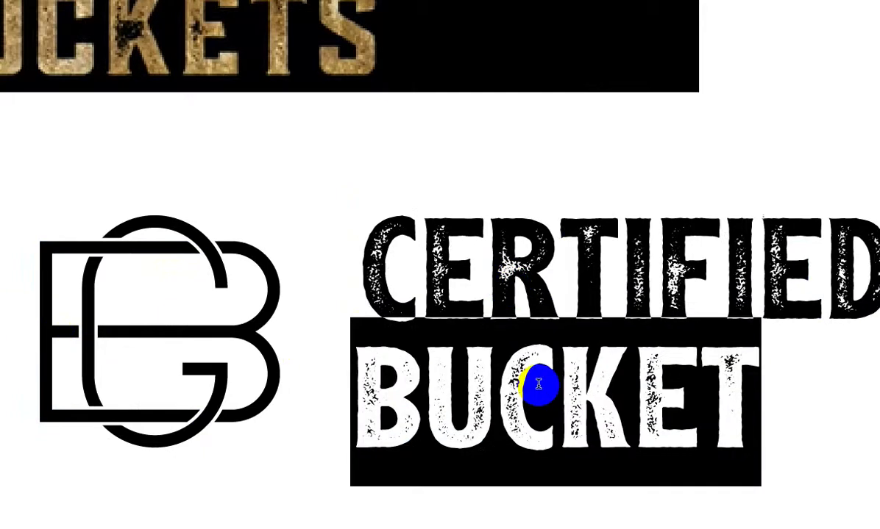
pyautogui.click(538, 383)
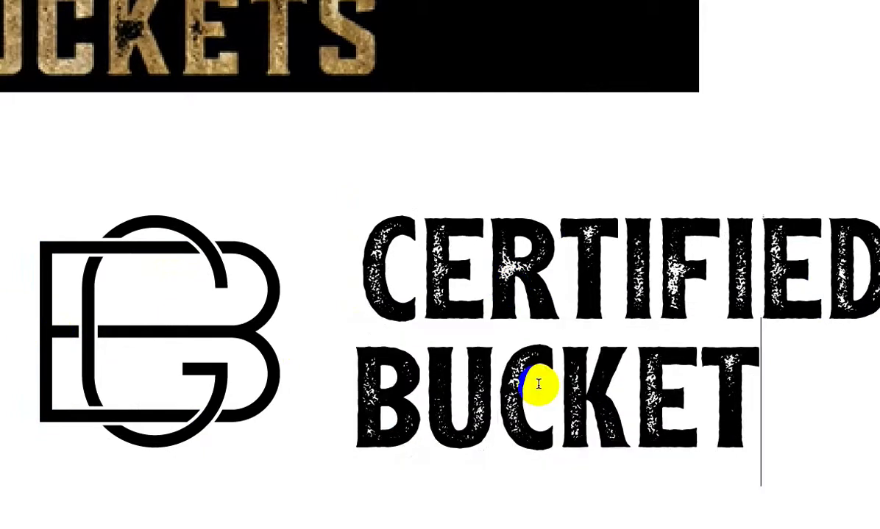
pyautogui.write(' GE')
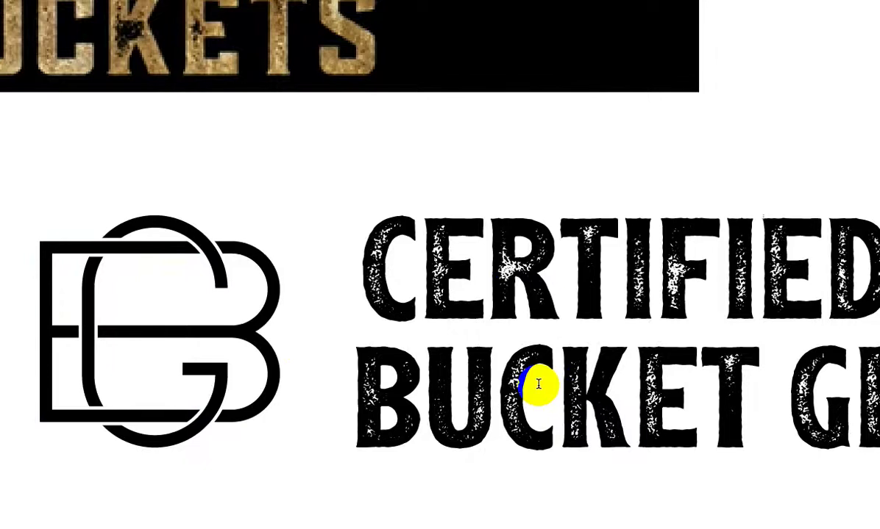
pyautogui.write('TT')
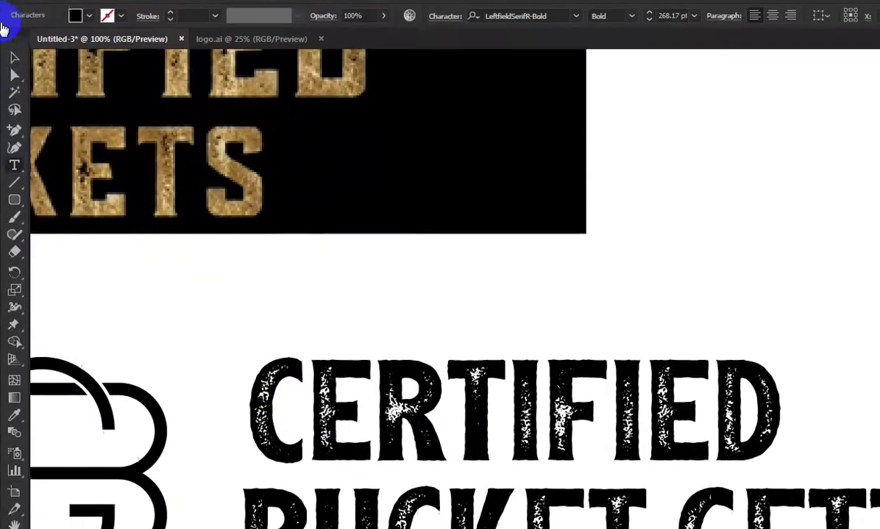
# Step: Add horizontal guides at the BG monogram's top and bottom edges
pyautogui.click(14, 75)
pyautogui.scroll(-2, 699, 426)
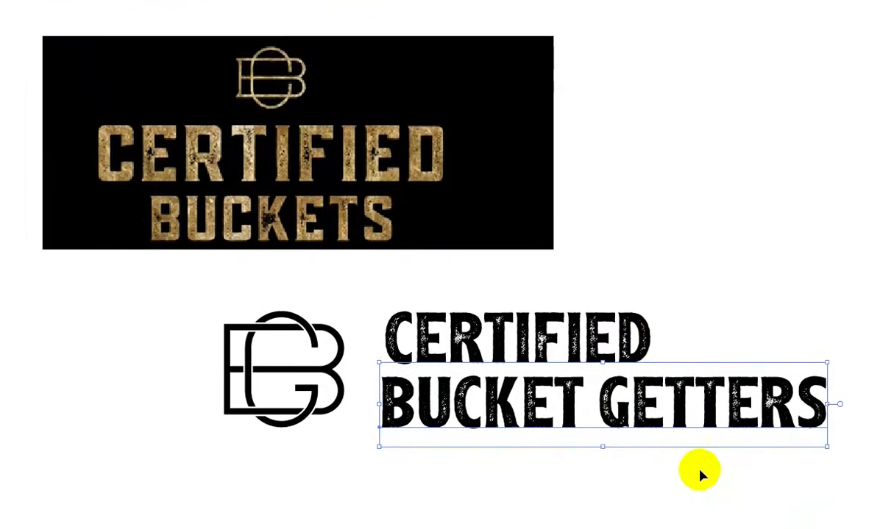
pyautogui.click(657, 450)
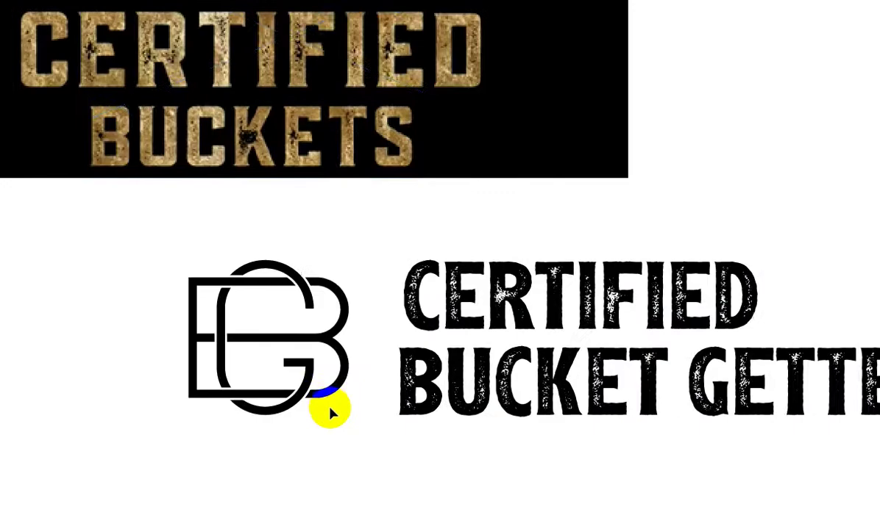
pyautogui.click(355, 163)
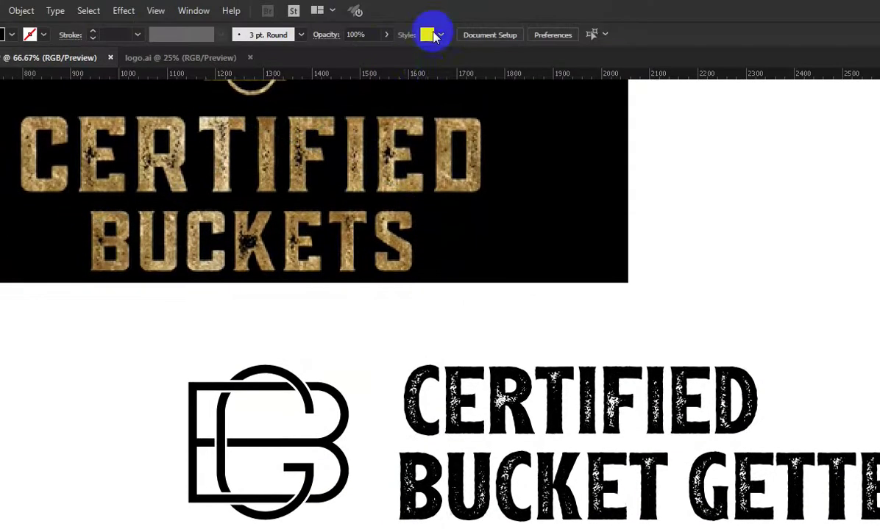
pyautogui.moveTo(412, 74); pyautogui.dragTo(401, 365)
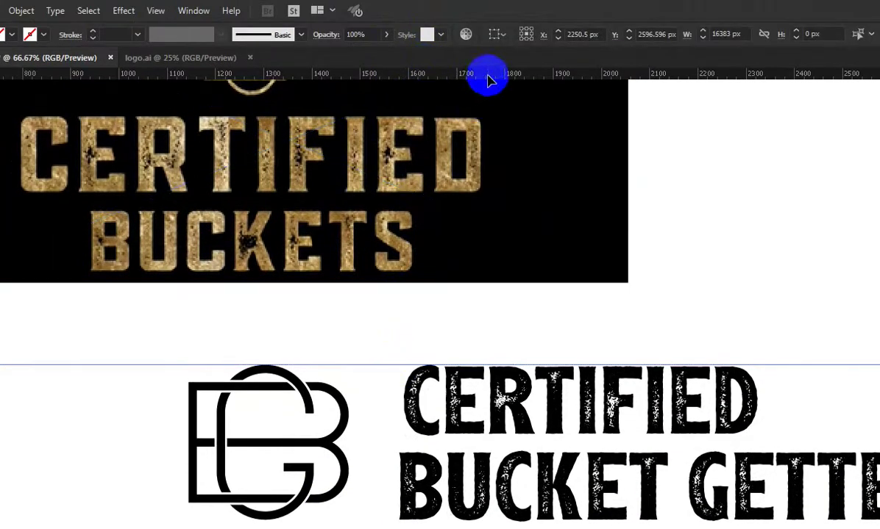
pyautogui.moveTo(487, 78)
pyautogui.mouseDown()
pyautogui.moveTo(456, 479)
pyautogui.moveTo(460, 452)
pyautogui.mouseUp()
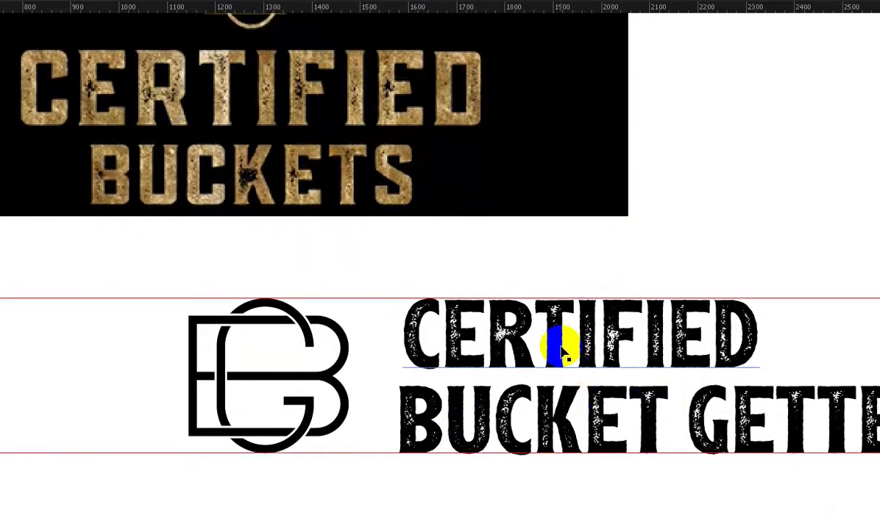
pyautogui.moveTo(806, 436); pyautogui.dragTo(739, 437)
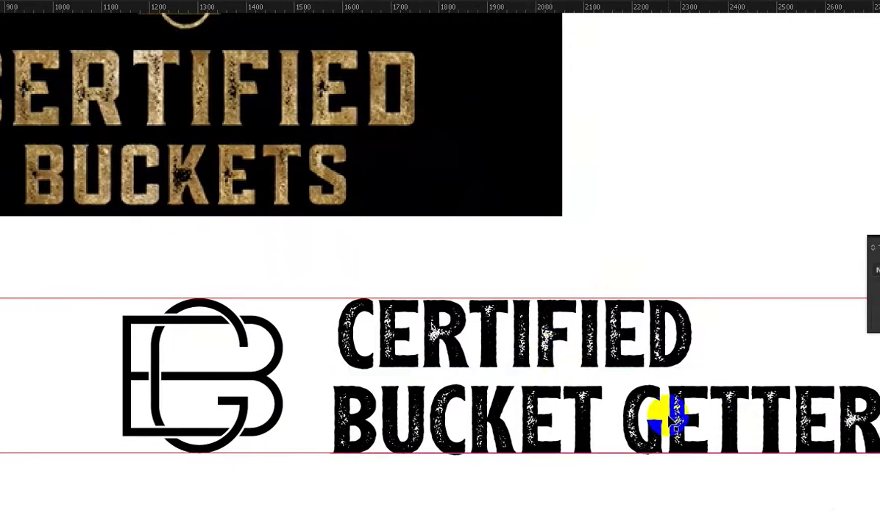
pyautogui.click(628, 353)
# Step: Convert the CERTIFIED / BUCKET GETTERS title to outlines
pyautogui.rightClick(640, 354)
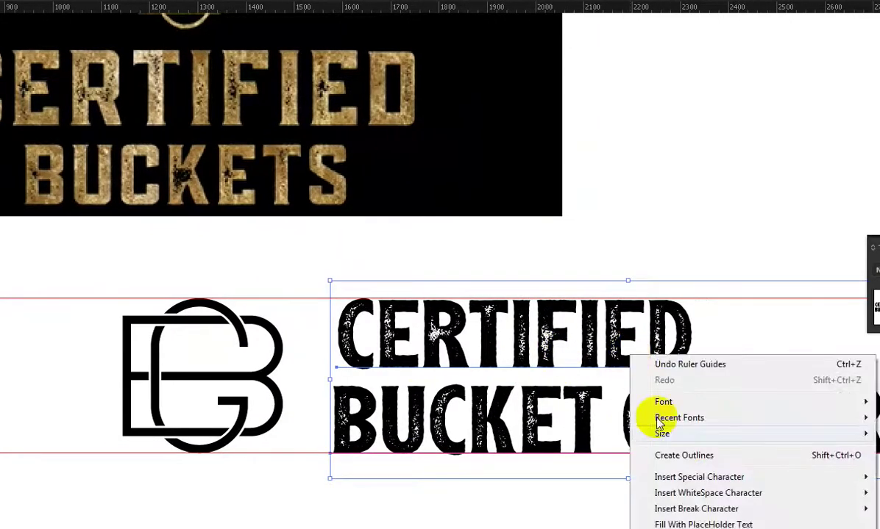
pyautogui.click(680, 452)
pyautogui.click(579, 467)
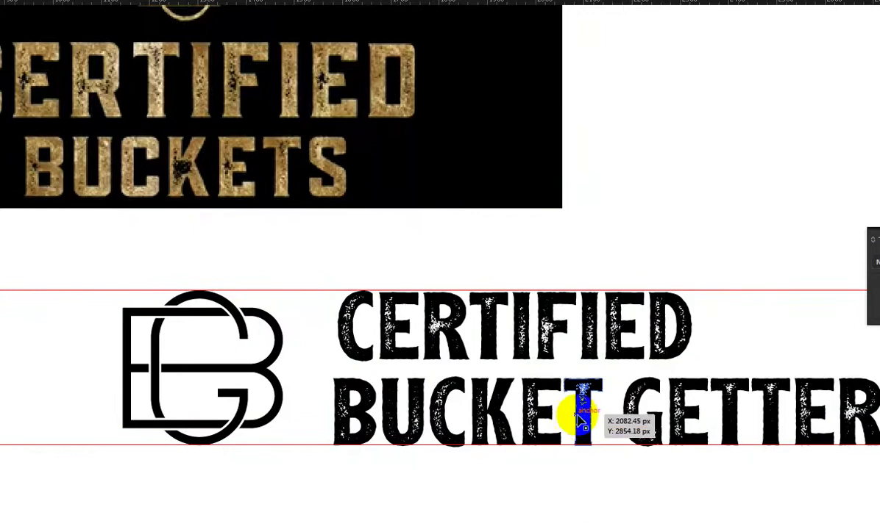
# Step: Scale the BUCKET GETTERS line to about CERTIFIED's width, resting on the bottom guide
pyautogui.click(579, 419)
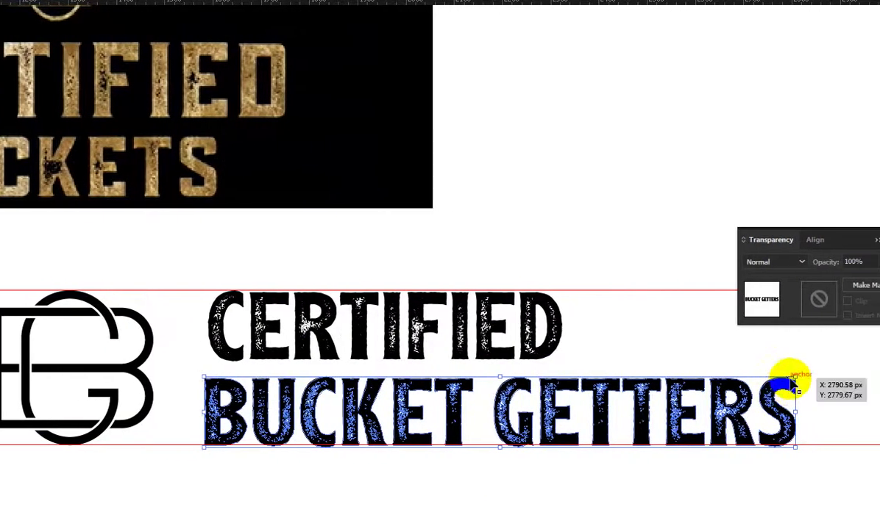
pyautogui.moveTo(772, 377)
pyautogui.mouseDown()
pyautogui.moveTo(543, 386)
pyautogui.moveTo(548, 404)
pyautogui.moveTo(519, 426)
pyautogui.mouseUp()
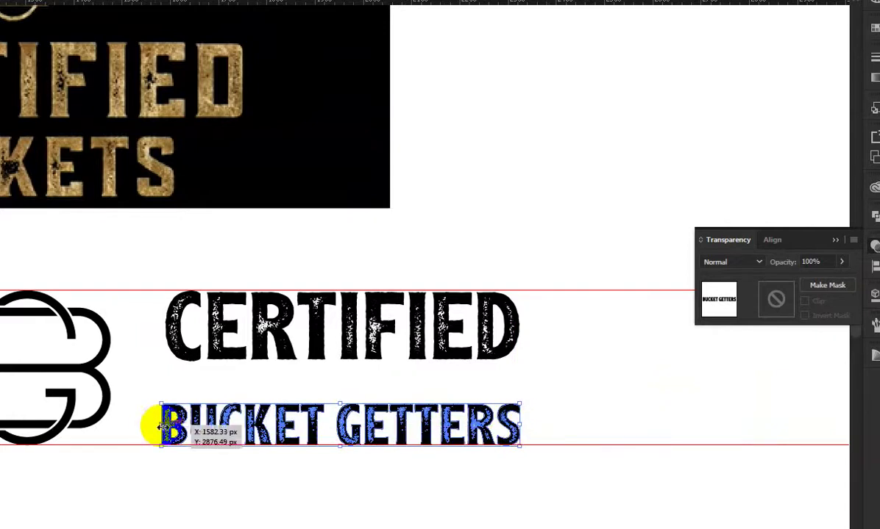
pyautogui.moveTo(160, 425); pyautogui.dragTo(166, 426)
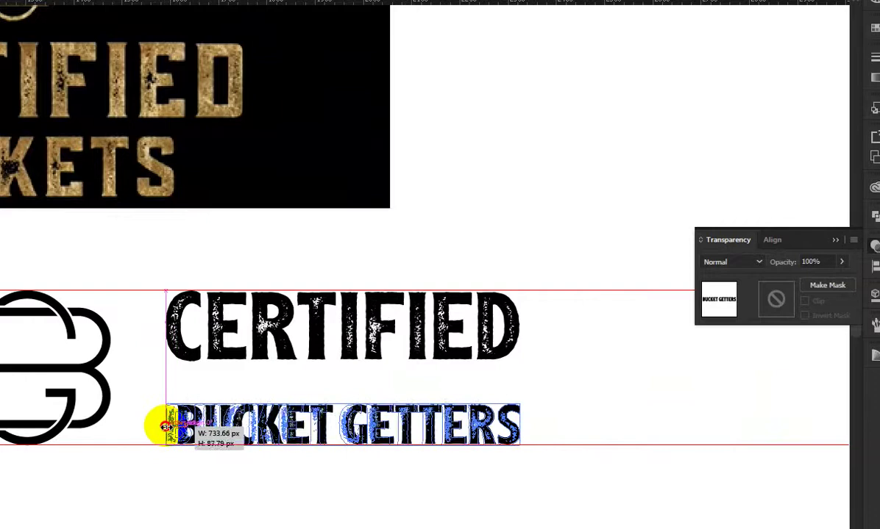
pyautogui.scroll(2, 359, 467)
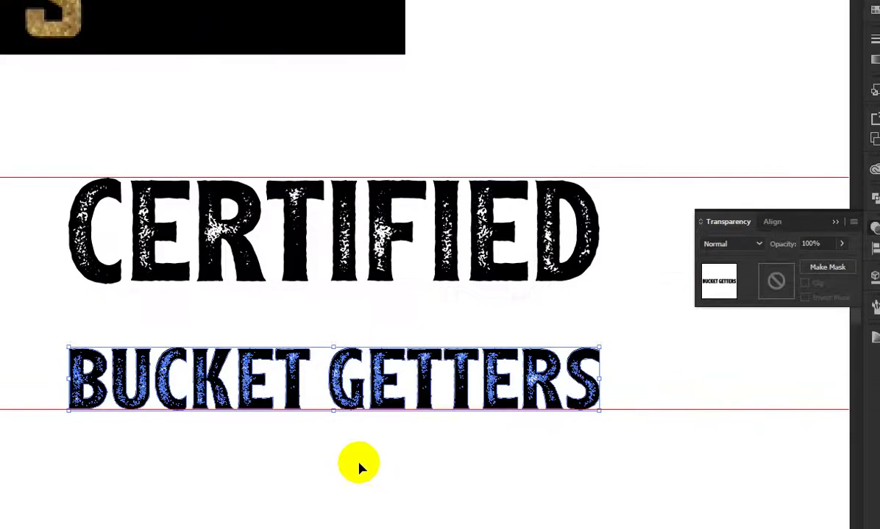
pyautogui.scroll(2, 318, 460)
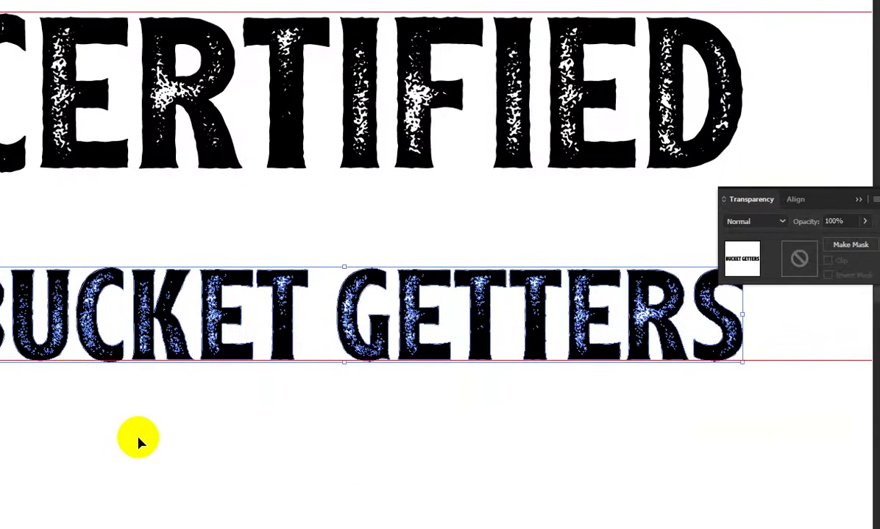
pyautogui.scroll(-2, 183, 441)
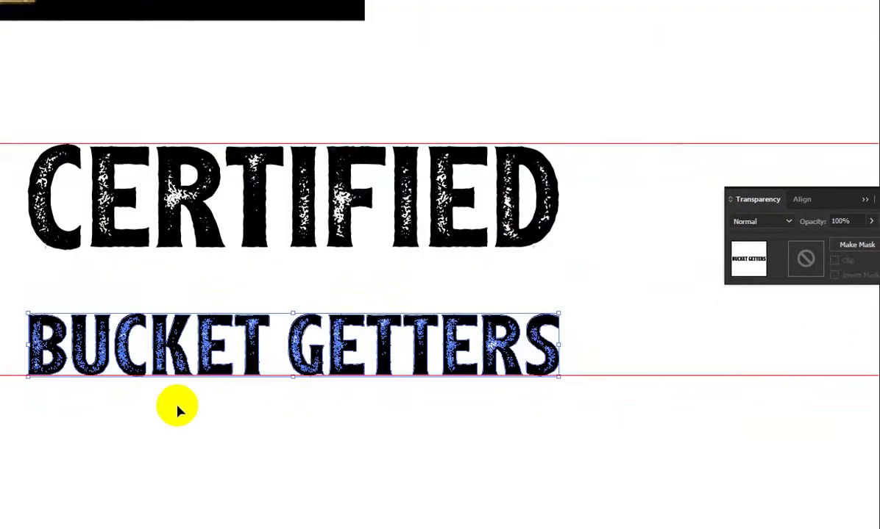
pyautogui.scroll(-2, 494, 443)
pyautogui.scroll(-1, 495, 444)
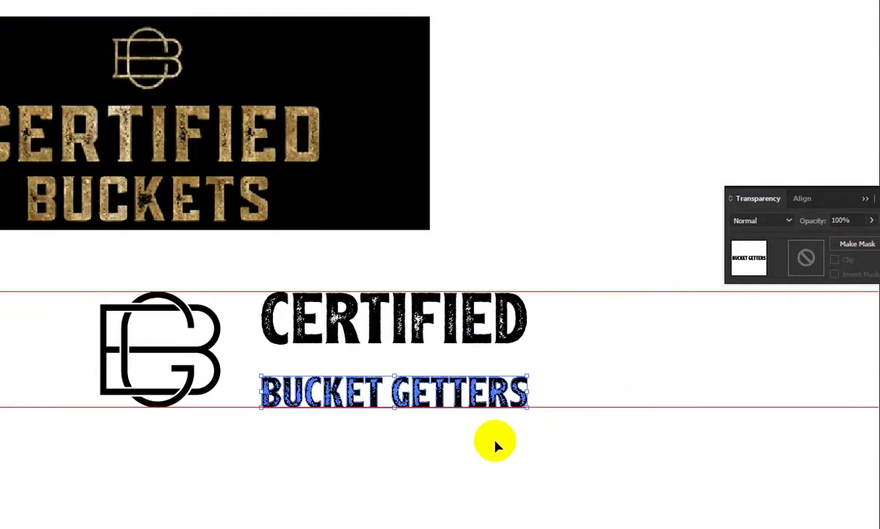
pyautogui.scroll(1, 292, 424)
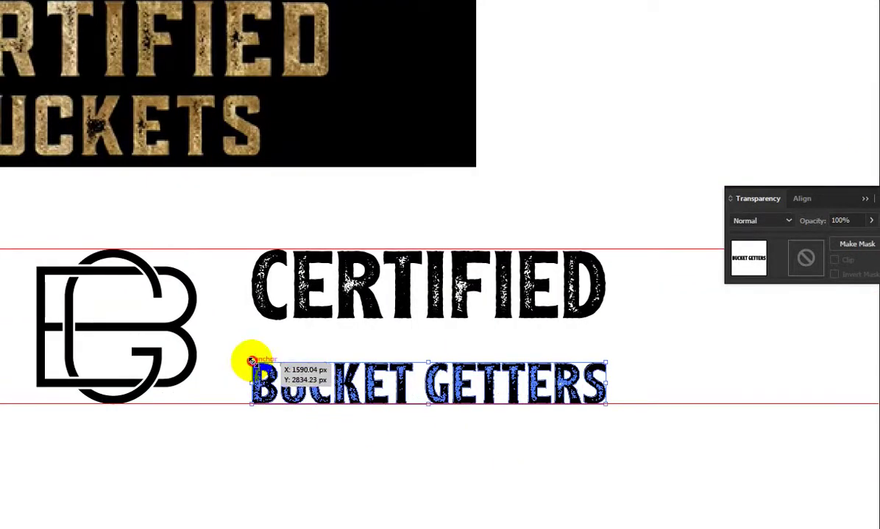
# Step: Enlarge BUCKET GETTERS, nudge it right, and select it together with CERTIFIED
pyautogui.moveTo(252, 365); pyautogui.dragTo(130, 308)
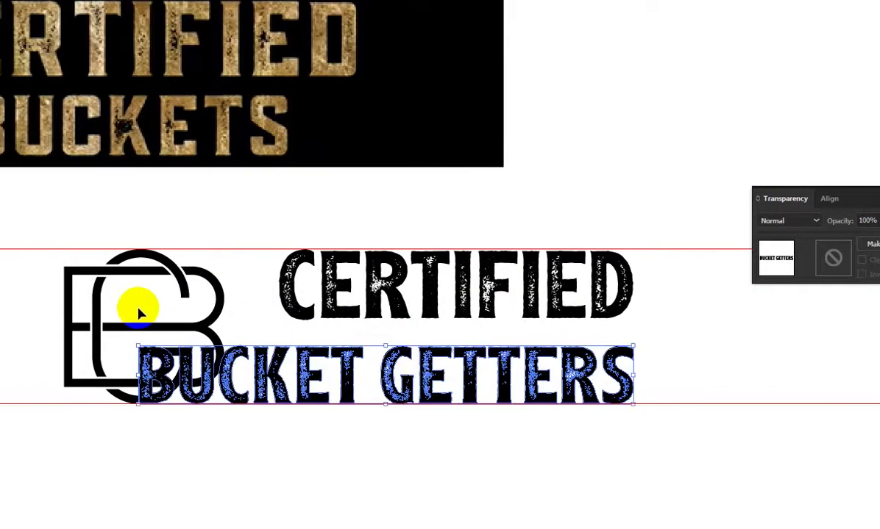
pyautogui.hotkey('shift', 'Right')
pyautogui.hotkey('shift', 'Right')
pyautogui.hotkey('shift', 'Right')
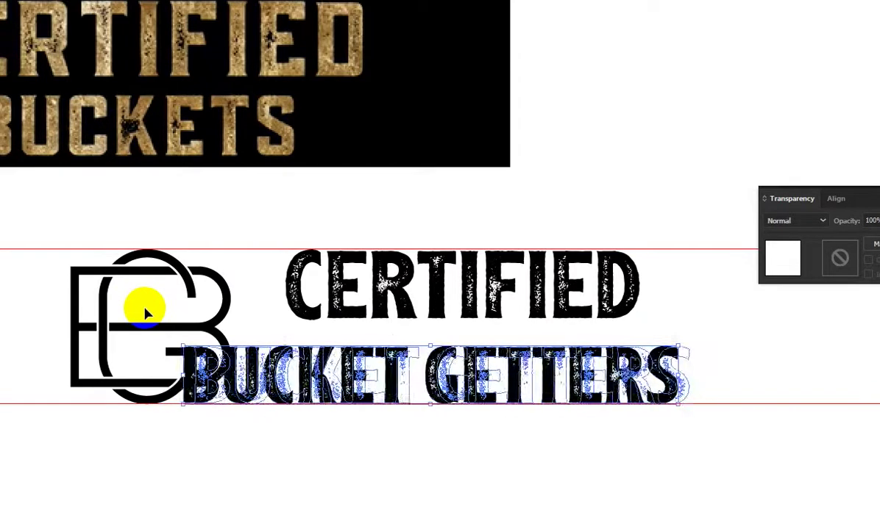
pyautogui.hotkey('shift', 'Right')
pyautogui.hotkey('shift', 'Right')
pyautogui.hotkey('shift', 'Right')
pyautogui.hotkey('shift', 'Right')
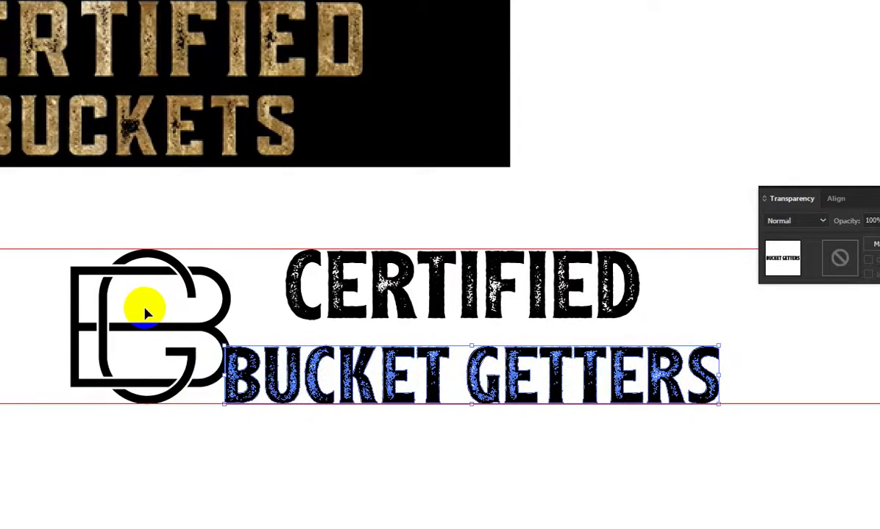
pyautogui.keyDown('shift'); pyautogui.click(306, 316); pyautogui.keyUp('shift')
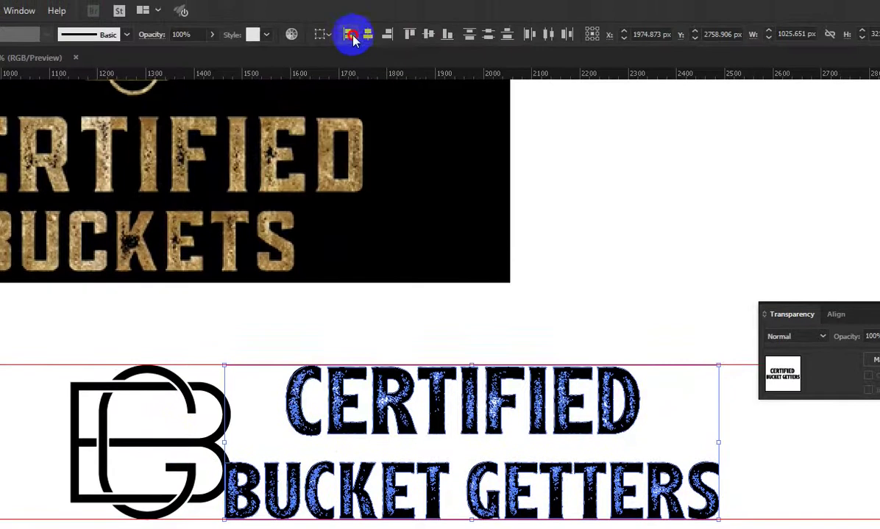
pyautogui.click(351, 36)
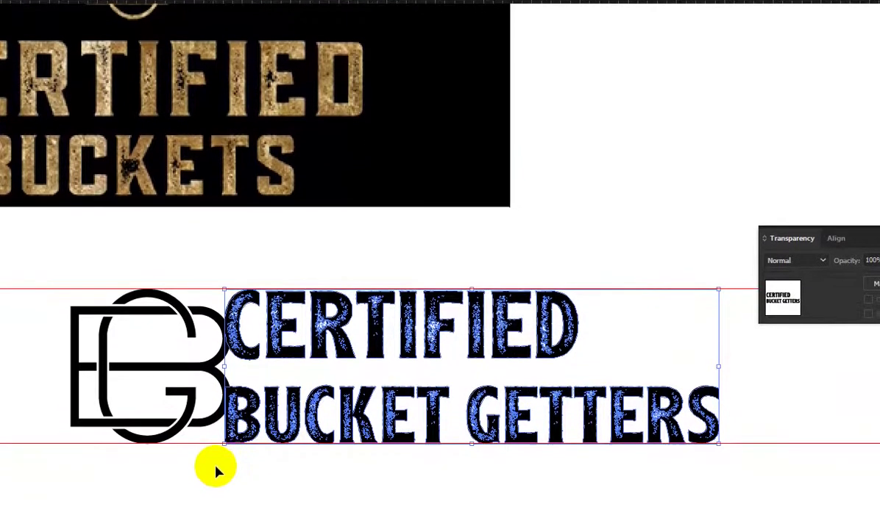
pyautogui.press('Right')
pyautogui.press('Right')
pyautogui.press('Right')
pyautogui.press('Right')
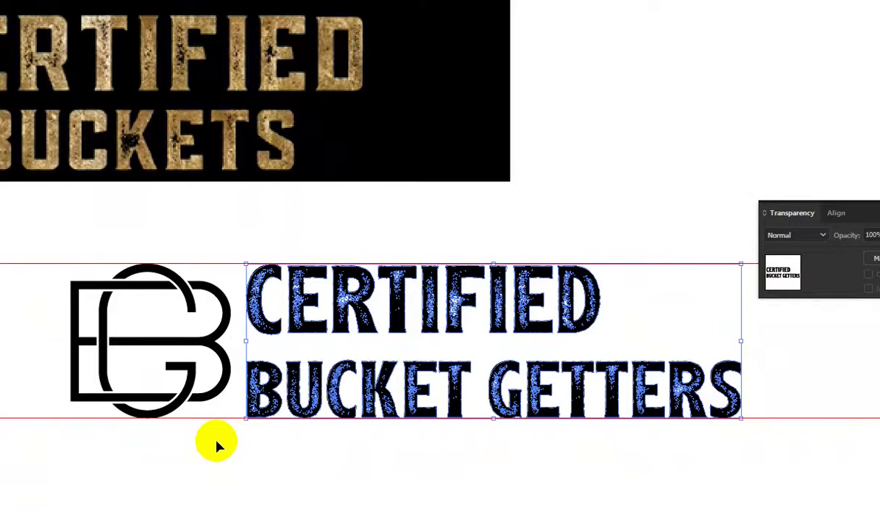
pyautogui.press('Right')
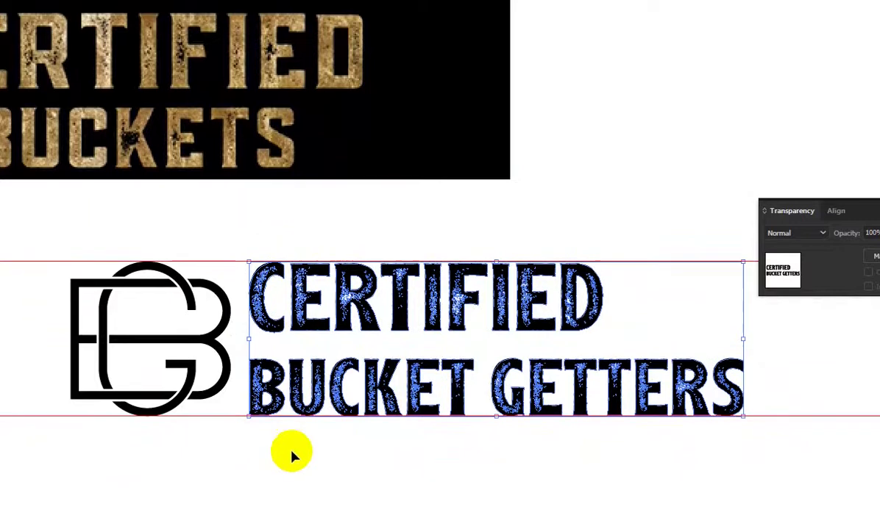
# Step: Centre-align the two title lines and nudge the block beside the BG monogram
pyautogui.scroll(-1, 393, 461)
pyautogui.click(449, 42)
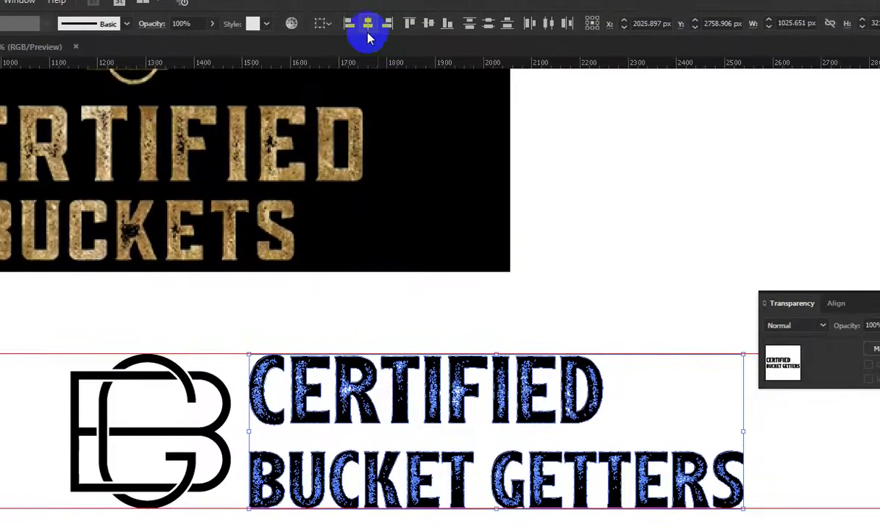
pyautogui.click(367, 28)
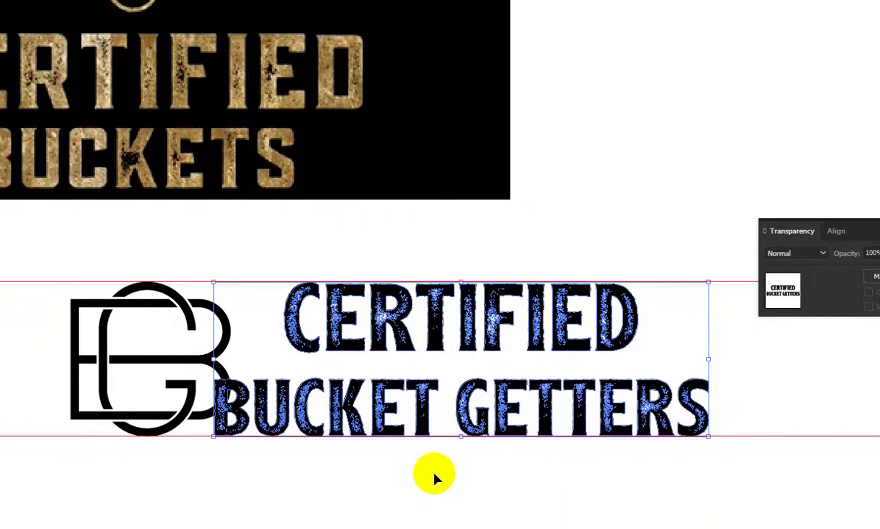
pyautogui.hotkey('shift', 'Right')
pyautogui.hotkey('shift', 'Right')
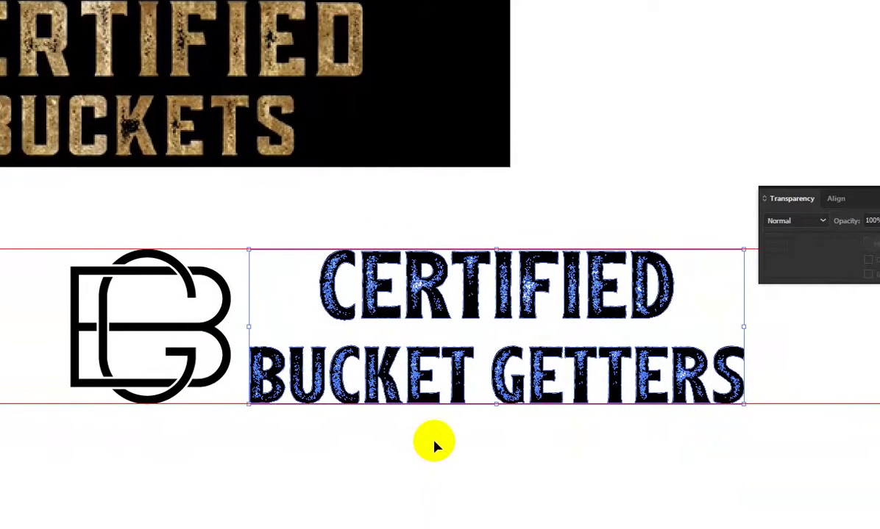
pyautogui.click(434, 443)
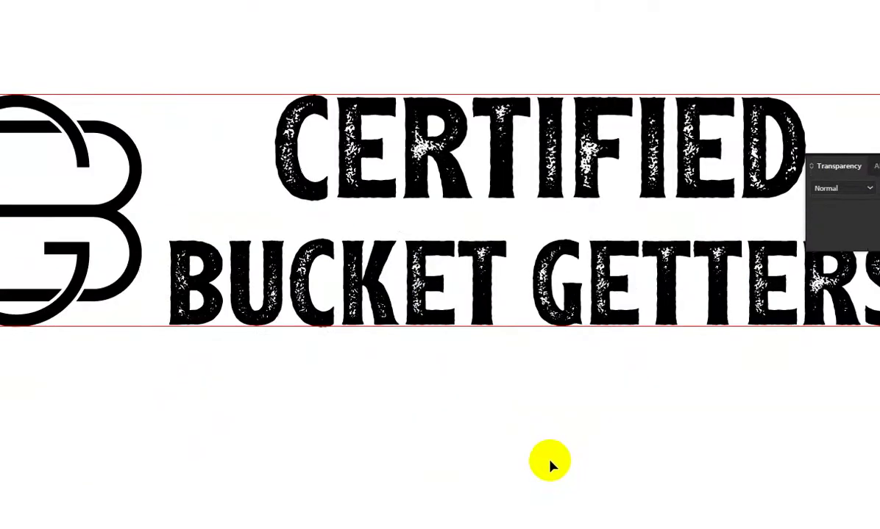
# Step: Isolate the BG monogram and select the G crossbar's corner anchors with Direct Selection
pyautogui.click(296, 368)
pyautogui.scroll(2, 169, 317)
pyautogui.scroll(2, 169, 317)
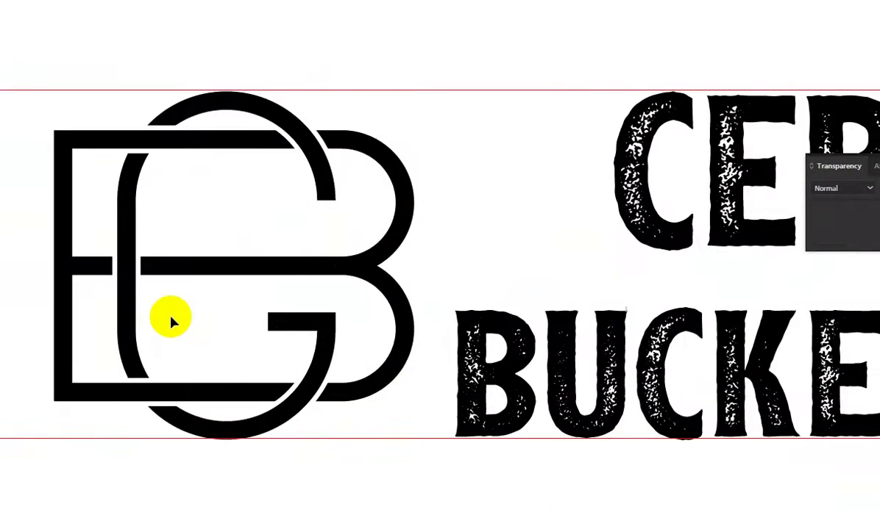
pyautogui.scroll(2, 169, 317)
pyautogui.scroll(-2, 216, 323)
pyautogui.scroll(2, 176, 393)
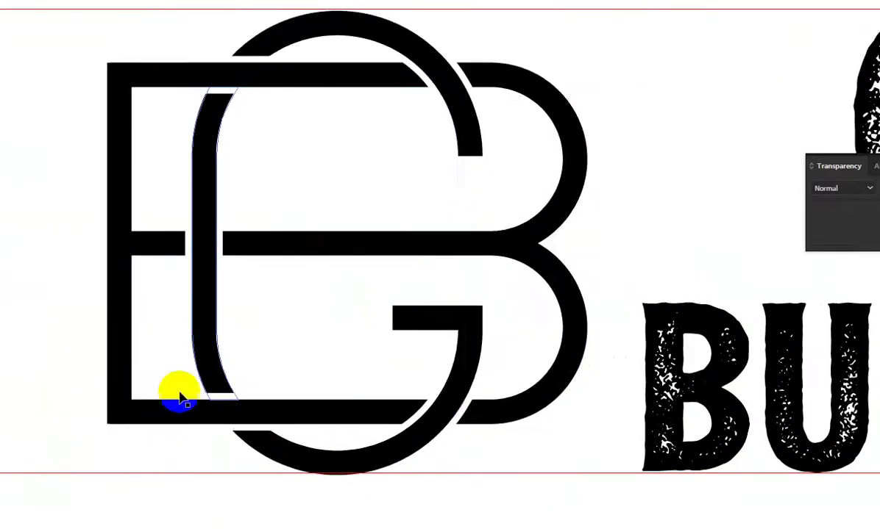
pyautogui.click(165, 420)
pyautogui.doubleClick(165, 421)
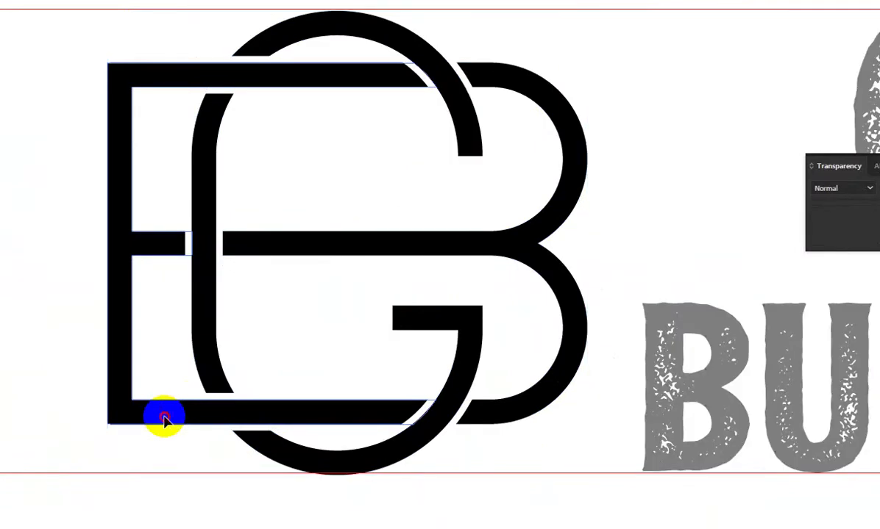
pyautogui.press('a')
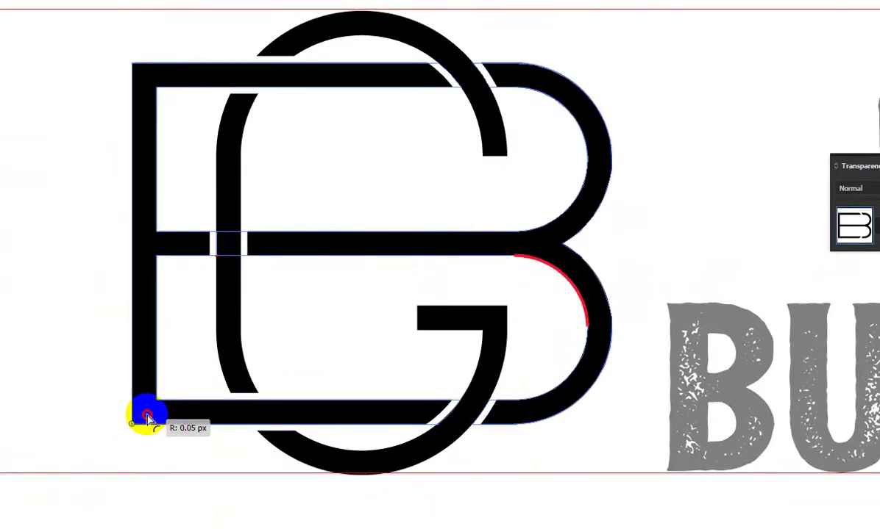
pyautogui.click(147, 418)
pyautogui.moveTo(417, 305); pyautogui.dragTo(443, 326)
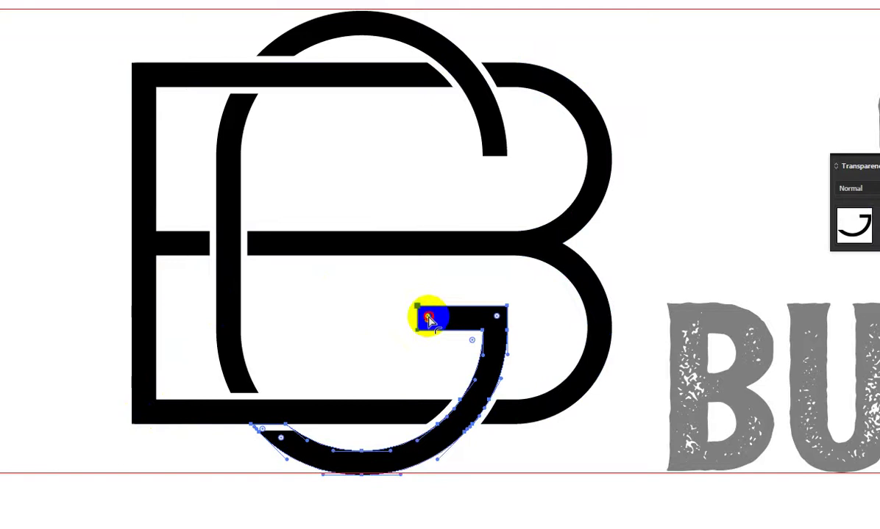
pyautogui.click(526, 340)
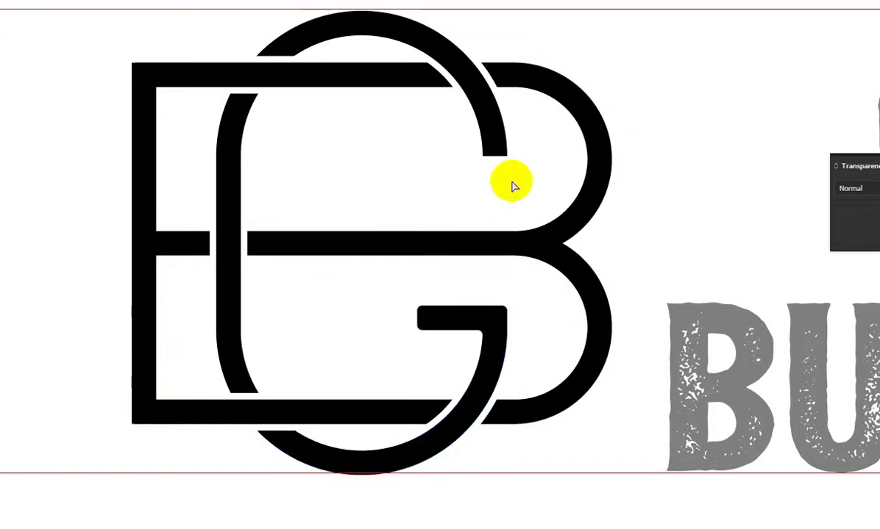
# Step: Slightly round the top arc's end and the E's lower-left corner with live-corner widgets
pyautogui.moveTo(482, 133)
pyautogui.mouseDown()
pyautogui.moveTo(503, 160)
pyautogui.moveTo(483, 137)
pyautogui.mouseUp()
pyautogui.scroll(5, 505, 155)
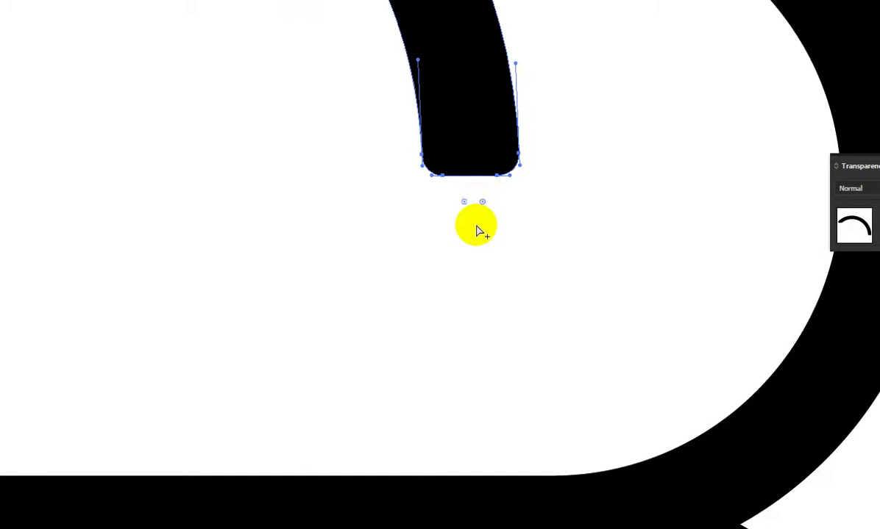
pyautogui.scroll(-5, 476, 230)
pyautogui.scroll(-3, 441, 141)
pyautogui.scroll(5, 471, 323)
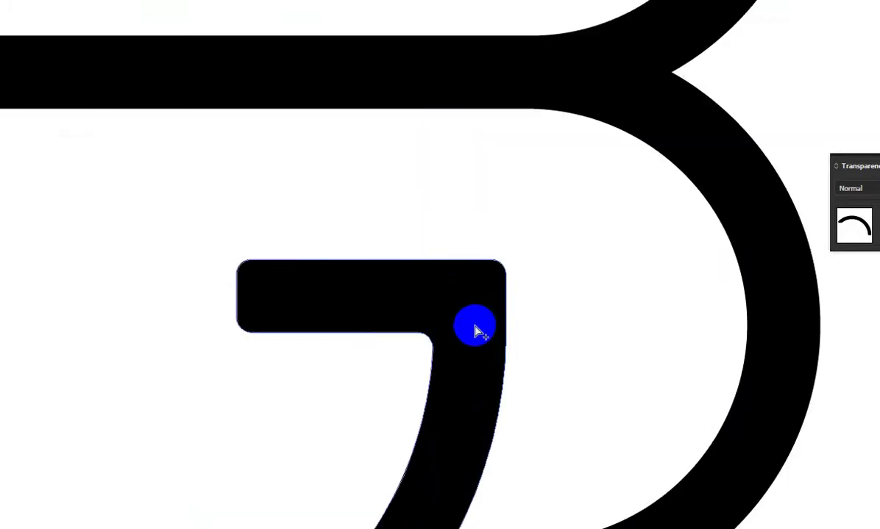
pyautogui.scroll(-5, 478, 324)
pyautogui.scroll(1, 122, 420)
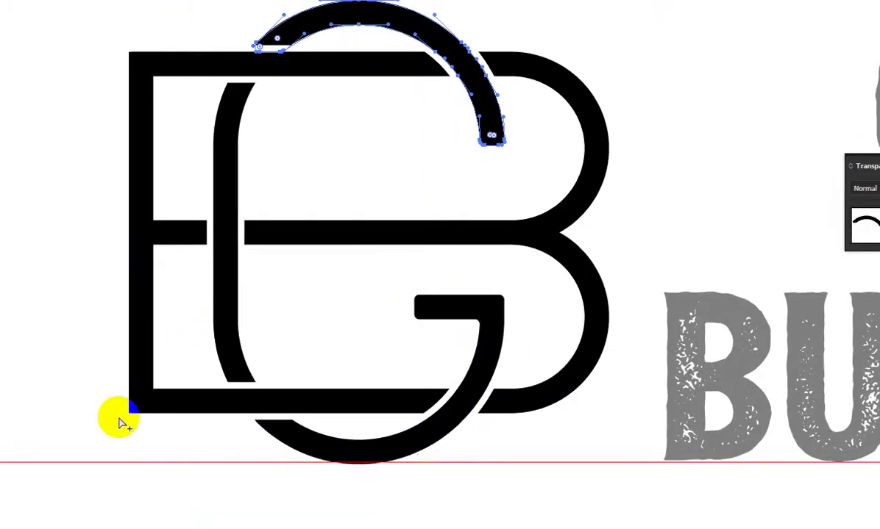
pyautogui.scroll(4, 176, 376)
pyautogui.moveTo(187, 365); pyautogui.dragTo(161, 409)
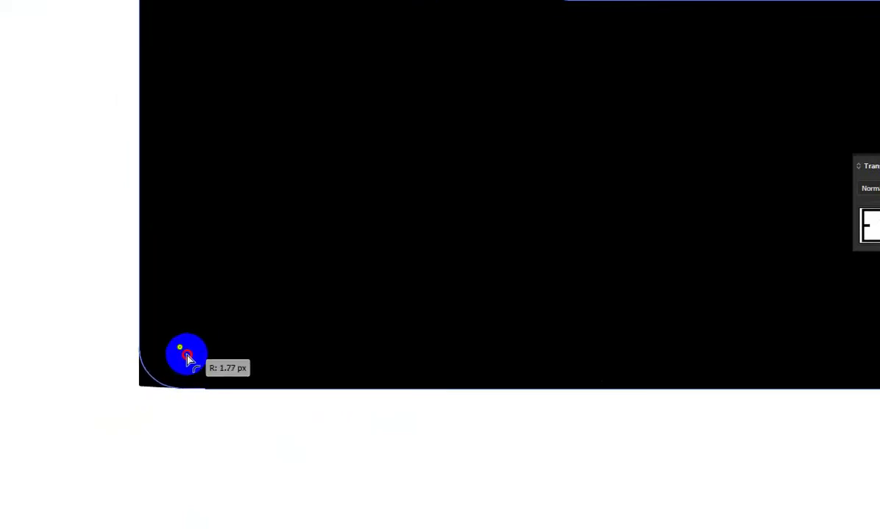
pyautogui.moveTo(188, 359); pyautogui.dragTo(186, 356)
pyautogui.scroll(-2, 207, 395)
pyautogui.scroll(-1, 207, 396)
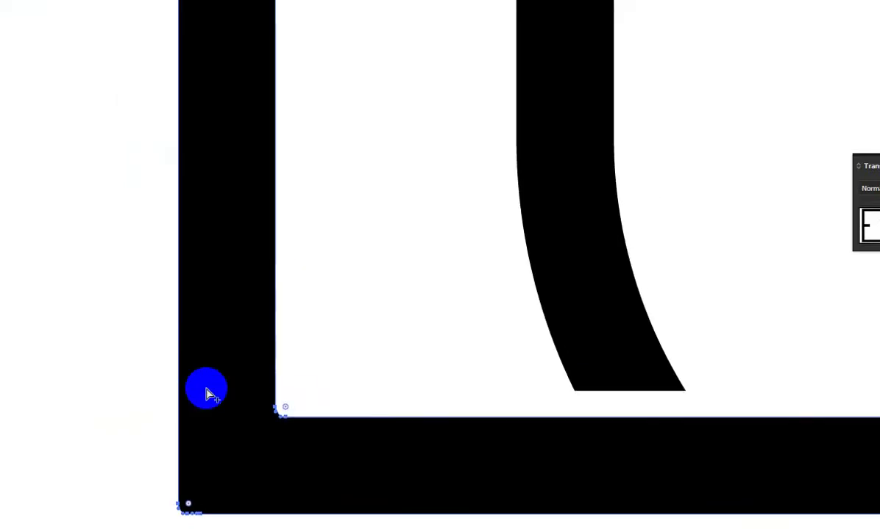
pyautogui.scroll(-2, 208, 396)
pyautogui.scroll(-1, 208, 396)
pyautogui.click(98, 288)
pyautogui.hscroll(-3, 98, 288)
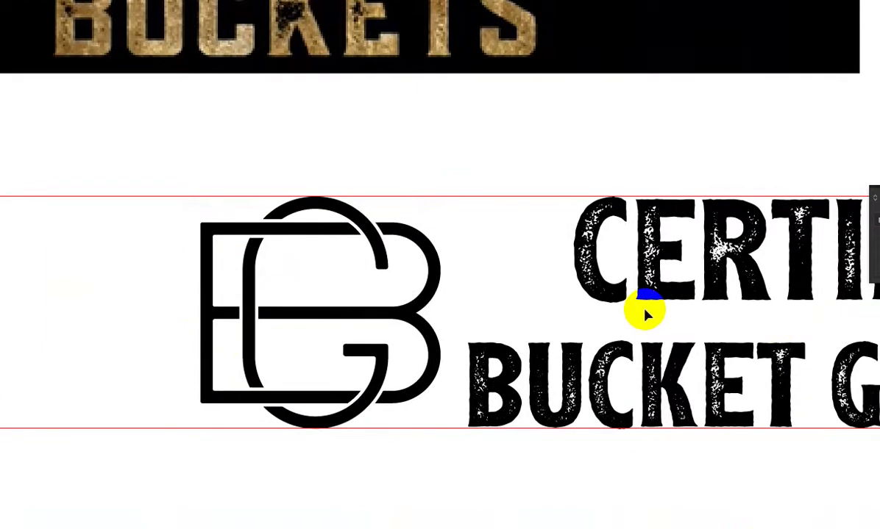
pyautogui.click(431, 292)
# Step: Fill the BG monogram with a tan gold sampled by Eyedropper from the BUCKETS lettering
pyautogui.press('i')
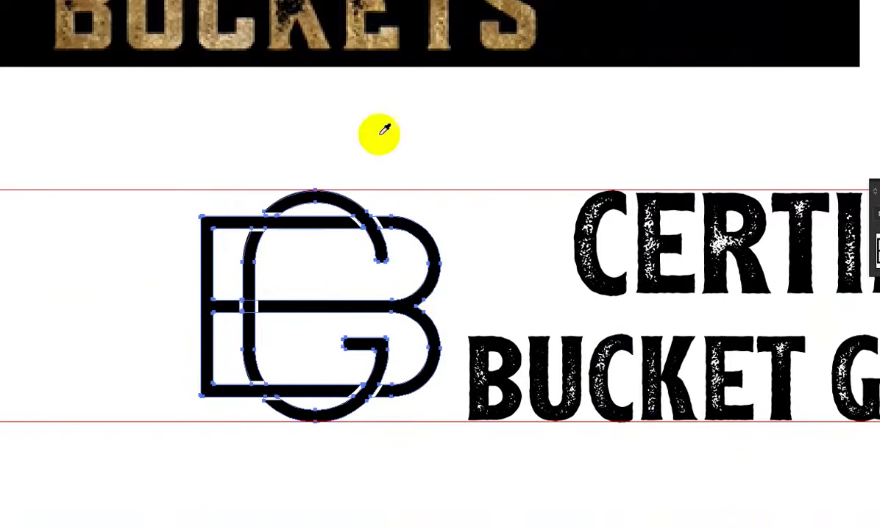
pyautogui.click(242, 79)
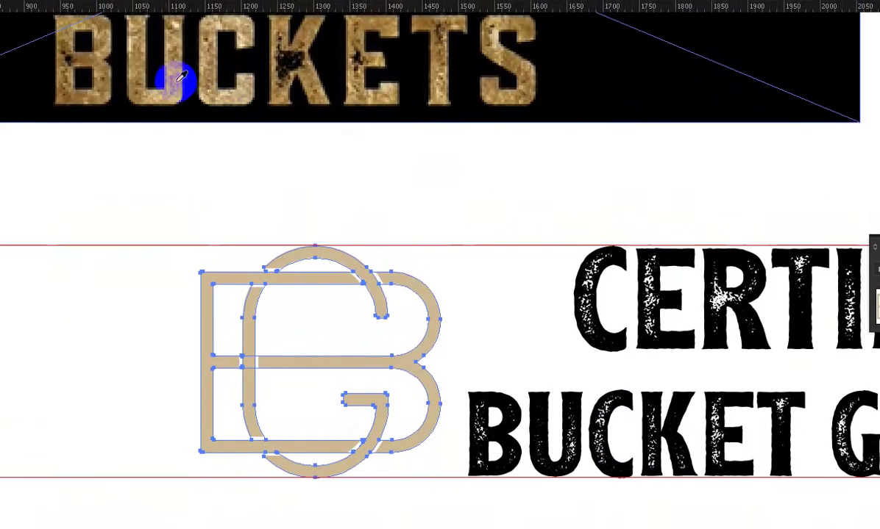
pyautogui.click(174, 81)
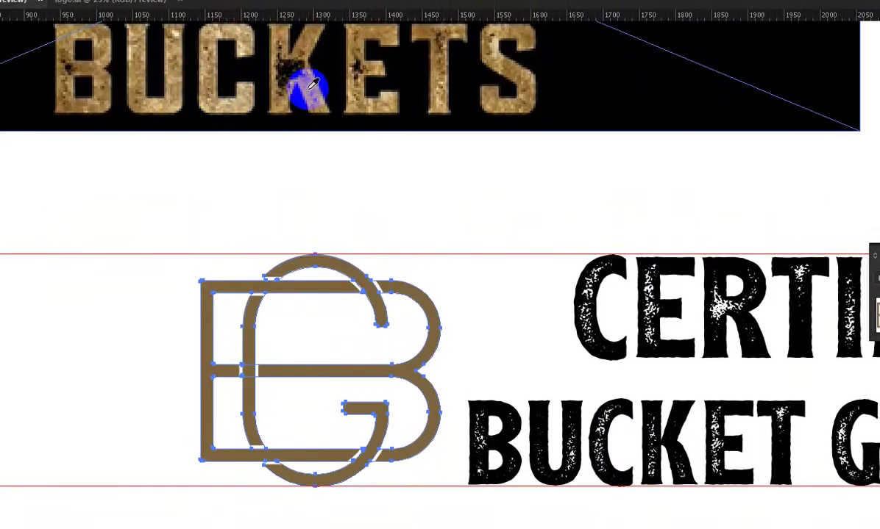
pyautogui.click(315, 85)
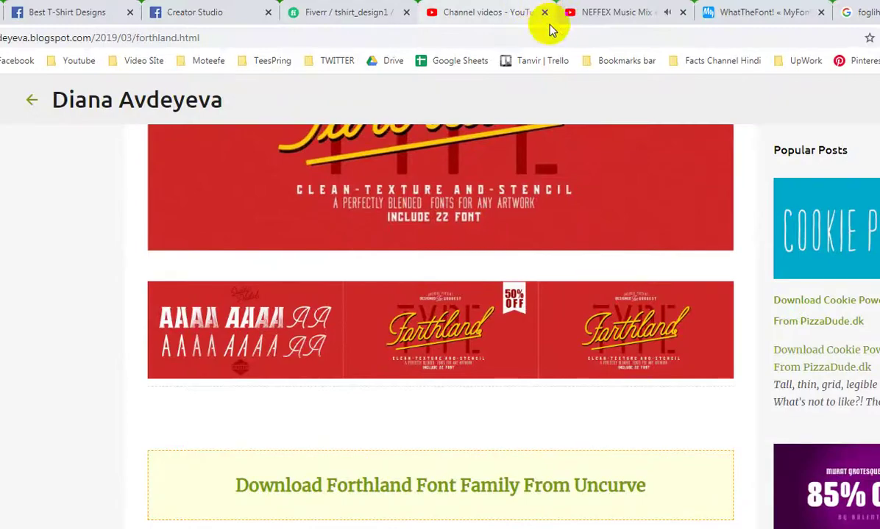
# Step: Search 'golden color code' and browse RapidTables' gold chart down to Old gold #CFB53B
pyautogui.click(551, 39)
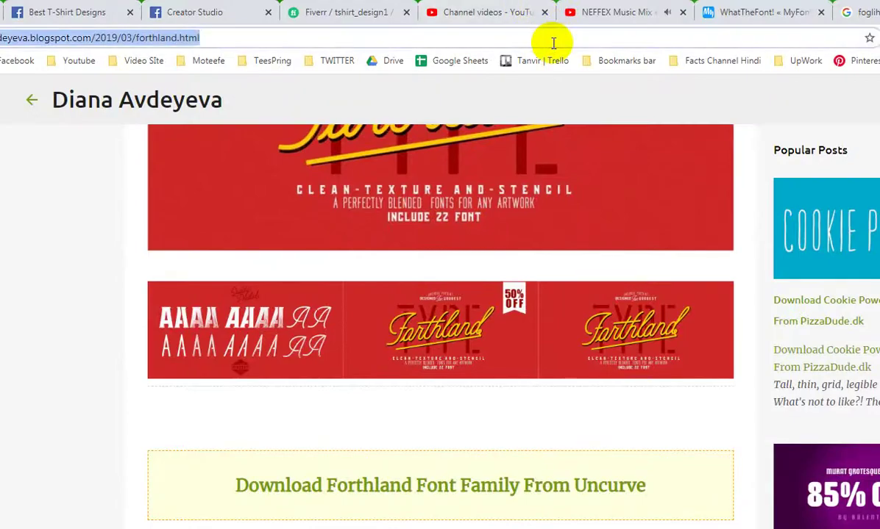
pyautogui.write('go')
pyautogui.write('c')
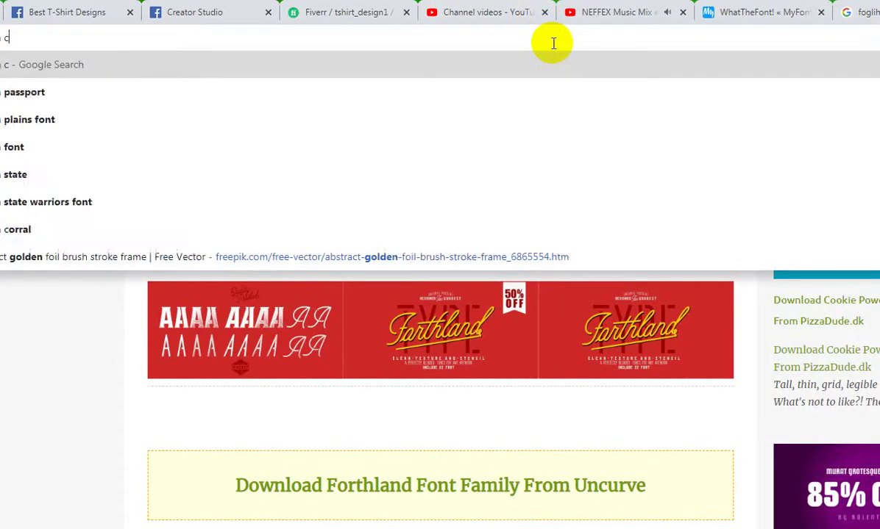
pyautogui.write('olor code')
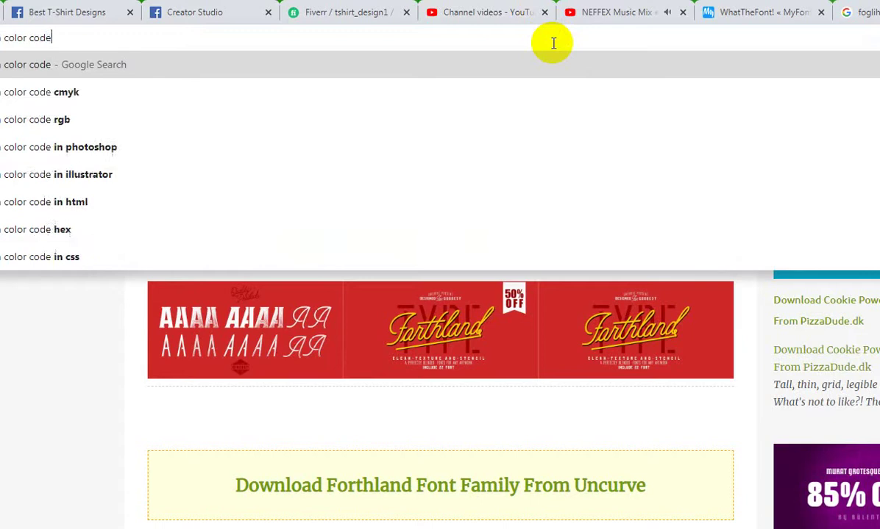
pyautogui.press('Return')
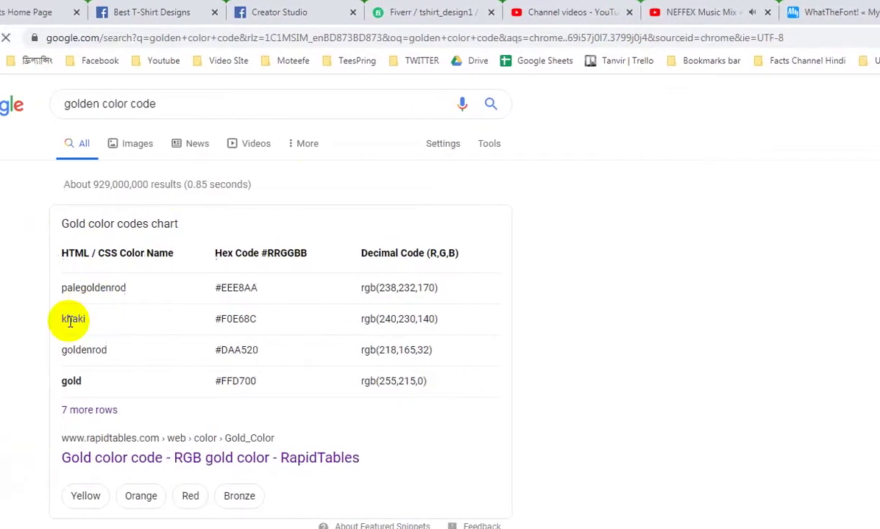
pyautogui.click(216, 457)
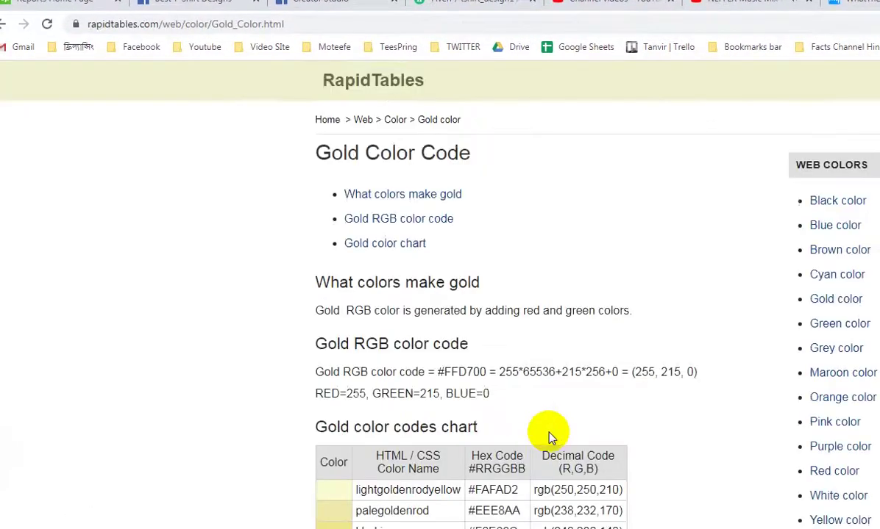
pyautogui.scroll(-1, 732, 461)
pyautogui.scroll(-2, 739, 460)
pyautogui.scroll(-1, 739, 452)
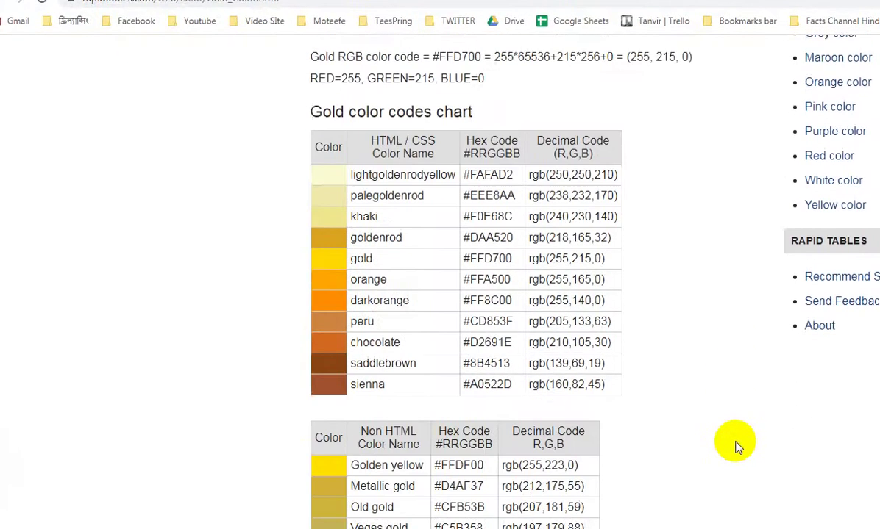
pyautogui.scroll(-1, 735, 445)
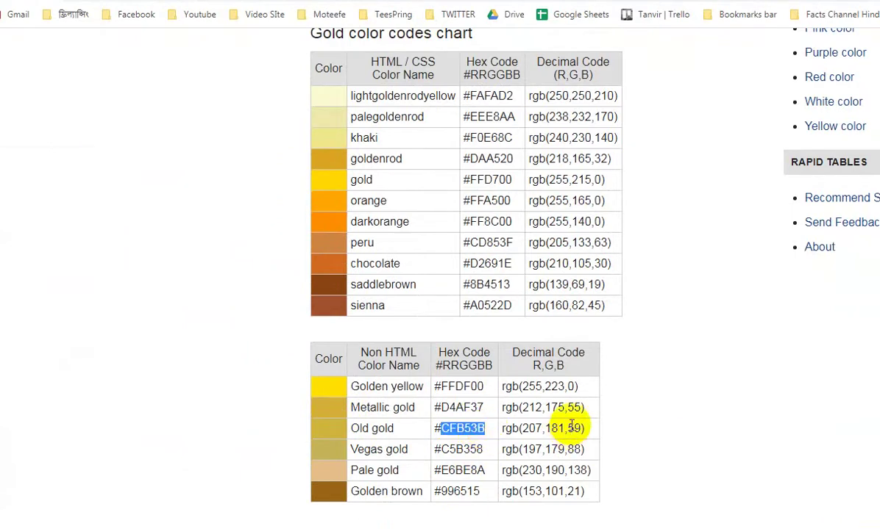
# Step: Give the BG monogram a brighter old-gold fill using the fill colour picker
pyautogui.click(103, 514)
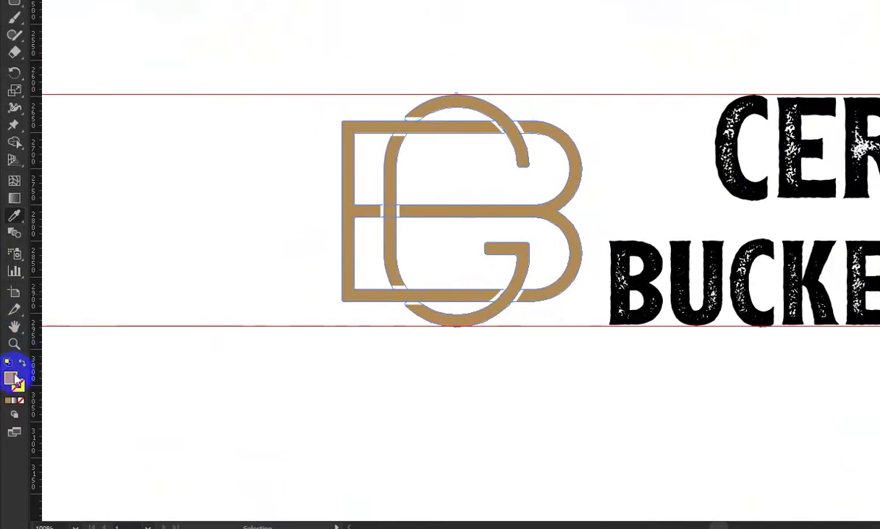
pyautogui.doubleClick(15, 378)
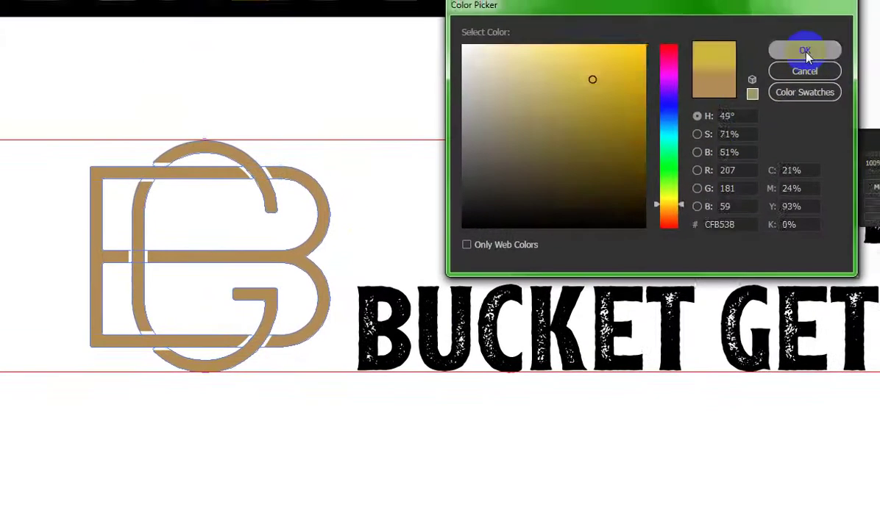
pyautogui.click(805, 51)
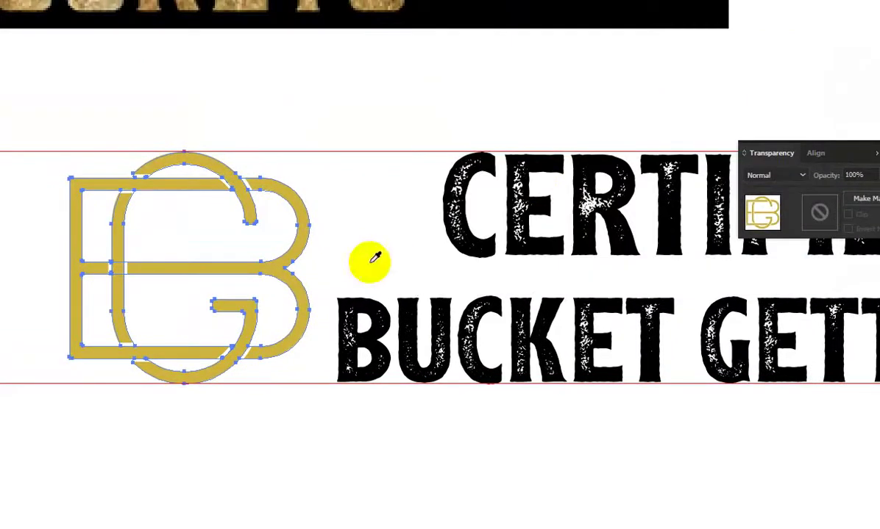
# Step: Select the CERTIFIED BUCKET GETTERS text and eyedropper the monogram's gold onto it
pyautogui.click(15, 44)
pyautogui.click(662, 395)
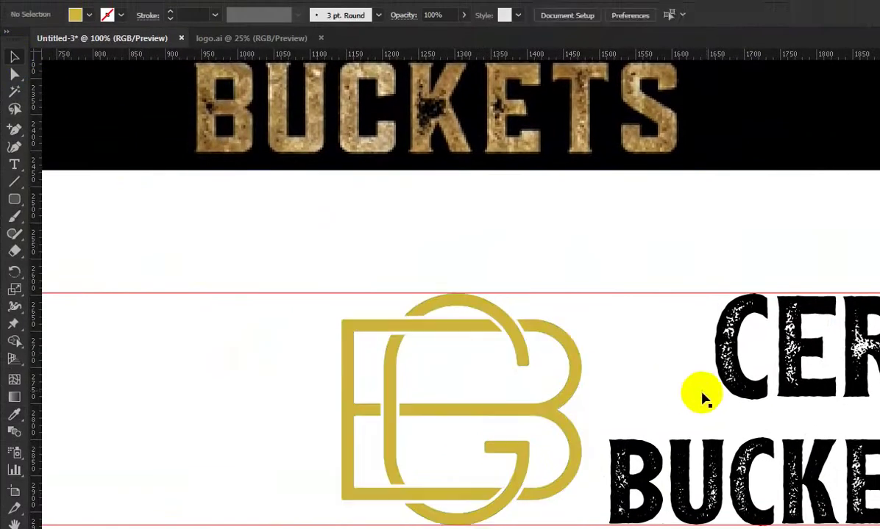
pyautogui.click(717, 379)
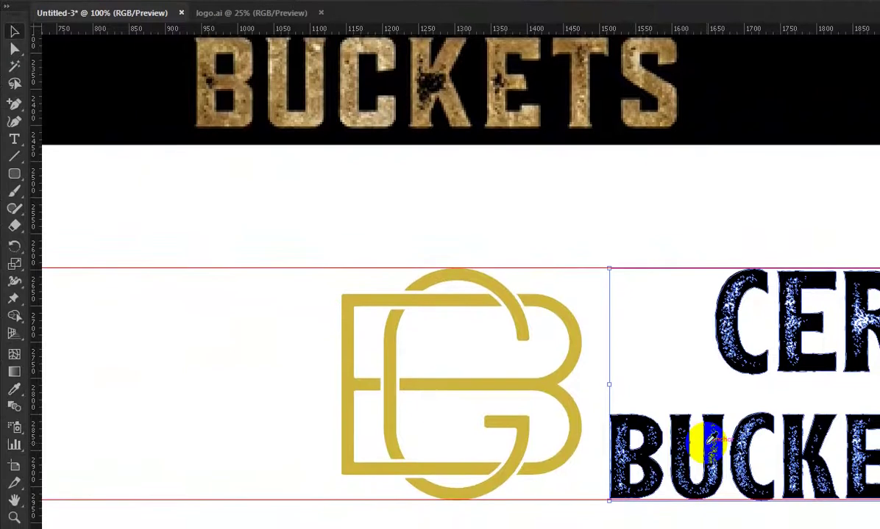
pyautogui.press('i')
pyautogui.press('v')
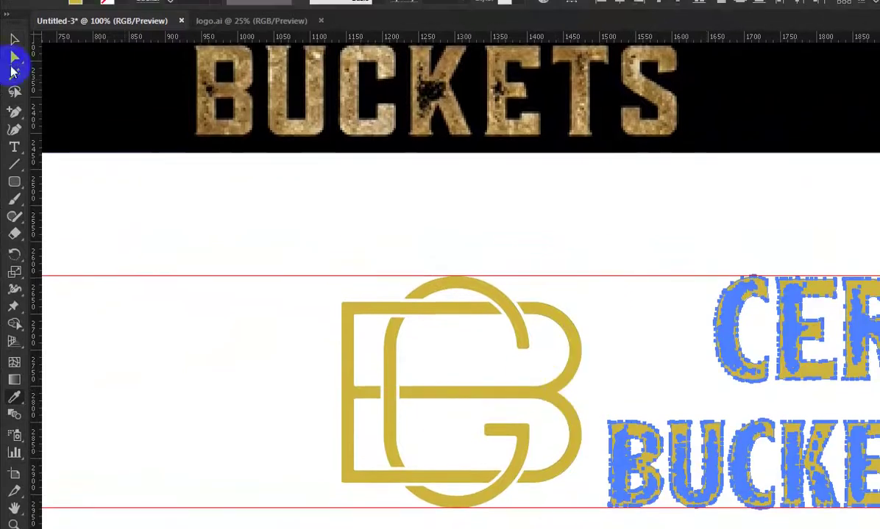
pyautogui.click(63, 136)
# Step: Marquee-select the red guides around the logo and delete them
pyautogui.scroll(-2, 125, 262)
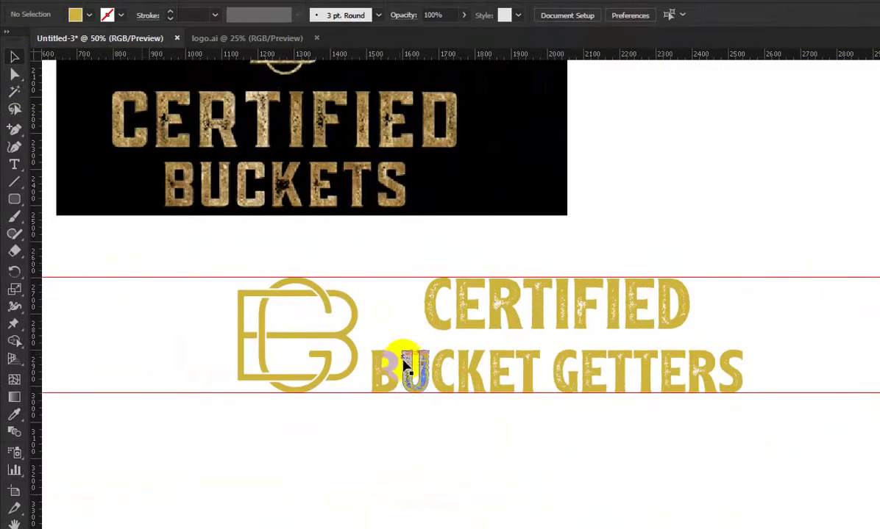
pyautogui.scroll(1, 251, 280)
pyautogui.moveTo(130, 255); pyautogui.dragTo(140, 441)
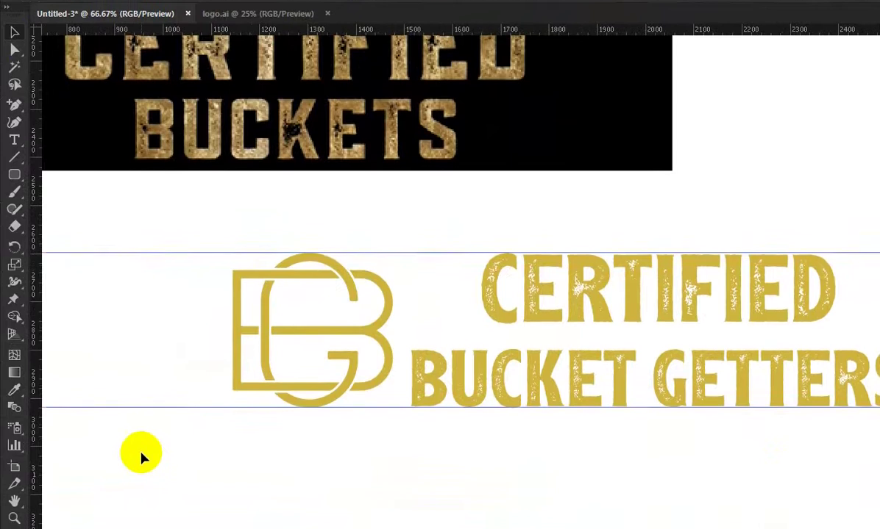
pyautogui.press('Delete')
pyautogui.scroll(-2, 638, 405)
# Step: Centre the artboard in view and delete the black CERTIFIED BUCKETS reference image
pyautogui.scroll(-1, 642, 402)
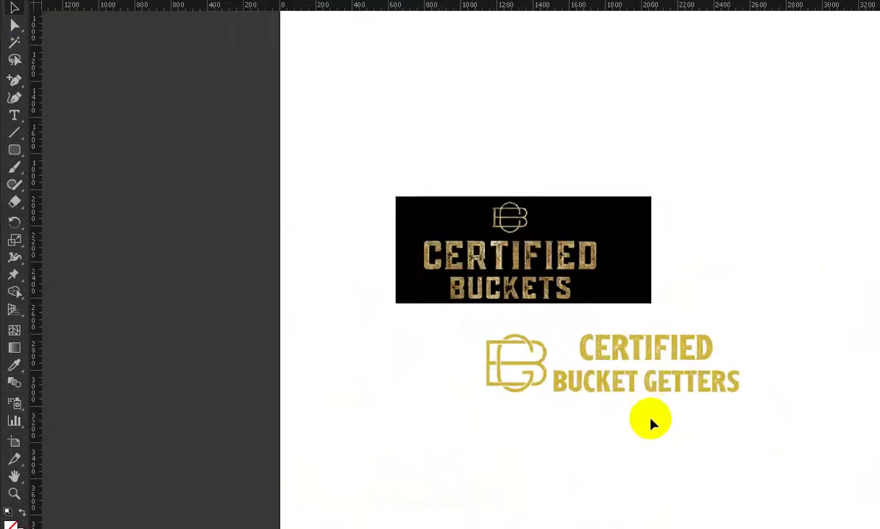
pyautogui.scroll(-2, 650, 423)
pyautogui.scroll(-1, 662, 430)
pyautogui.moveTo(678, 440); pyautogui.dragTo(632, 329)
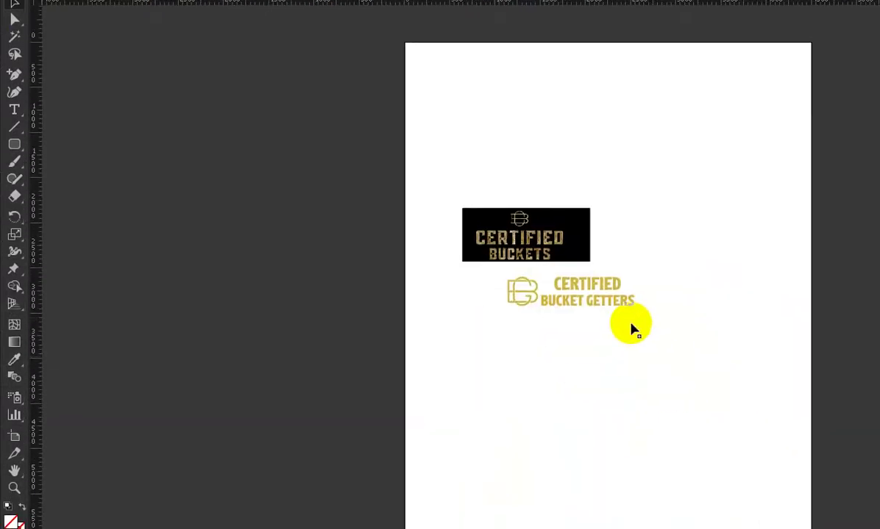
pyautogui.press('Delete')
# Step: Marquee-select the gold logo and scale it up to nearly span the artboard
pyautogui.moveTo(465, 255); pyautogui.dragTo(739, 362)
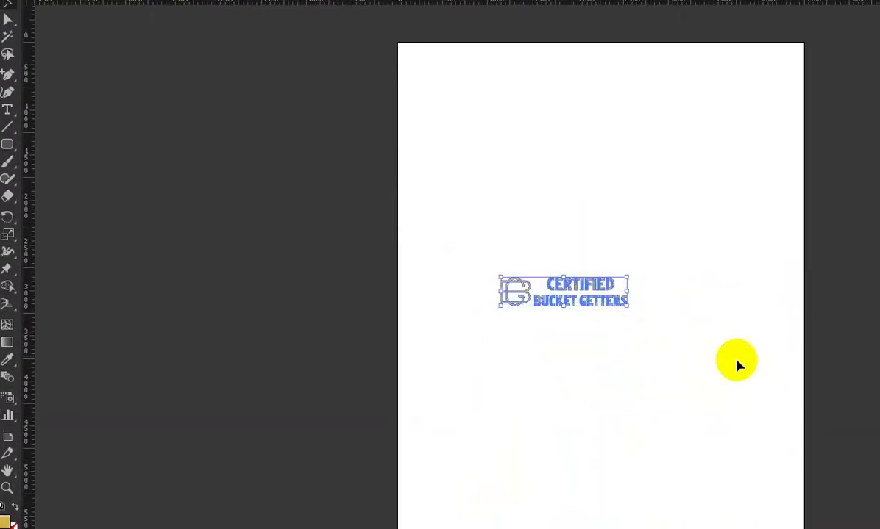
pyautogui.moveTo(571, 301)
pyautogui.mouseDown()
pyautogui.moveTo(615, 269)
pyautogui.moveTo(620, 305)
pyautogui.mouseUp()
pyautogui.click(620, 367)
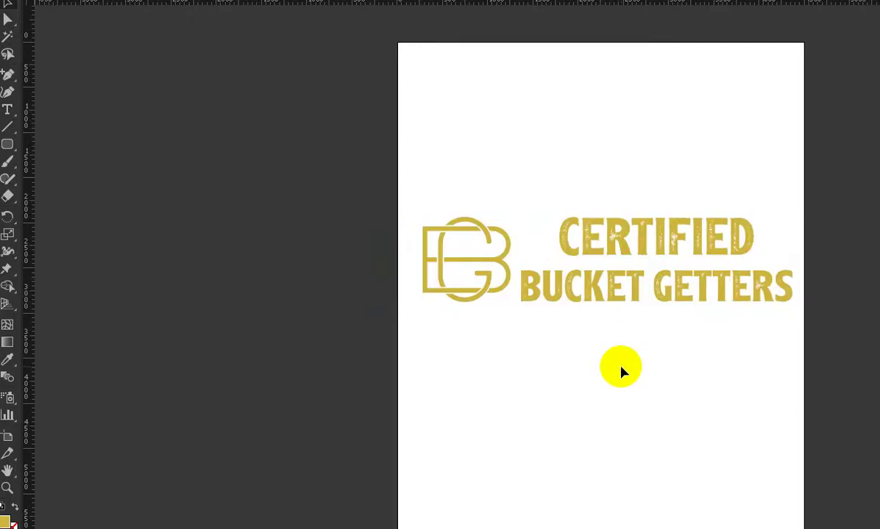
pyautogui.click(15, 180)
# Step: Draw a rectangle covering the whole artboard and fill it with black
pyautogui.moveTo(15, 147); pyautogui.dragTo(52, 145)
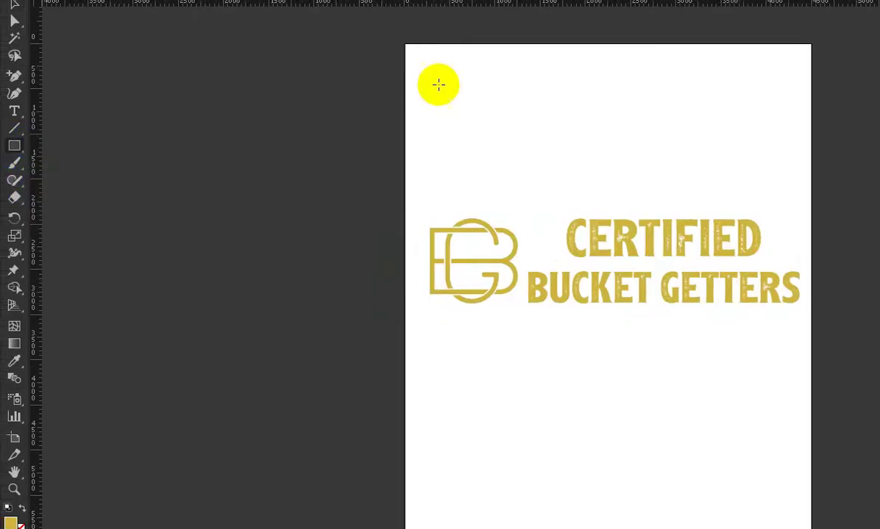
pyautogui.moveTo(404, 76); pyautogui.dragTo(749, 464)
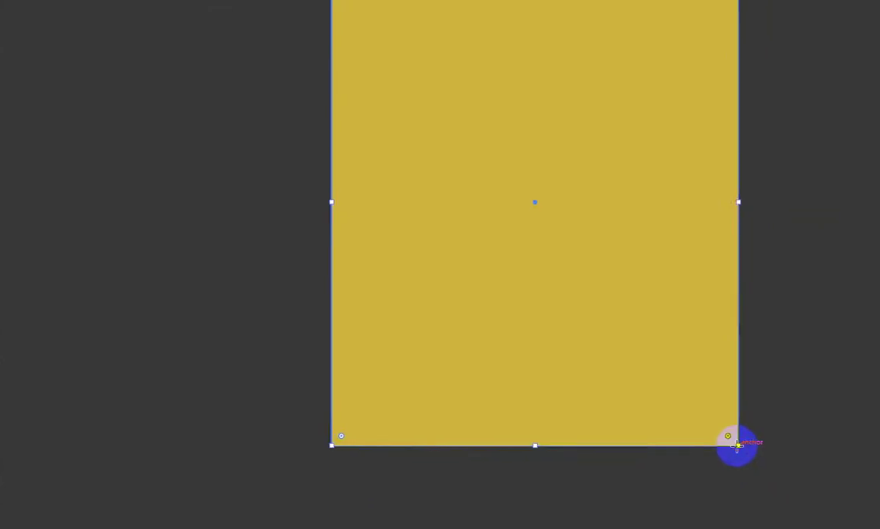
pyautogui.click(67, 32)
pyautogui.click(40, 56)
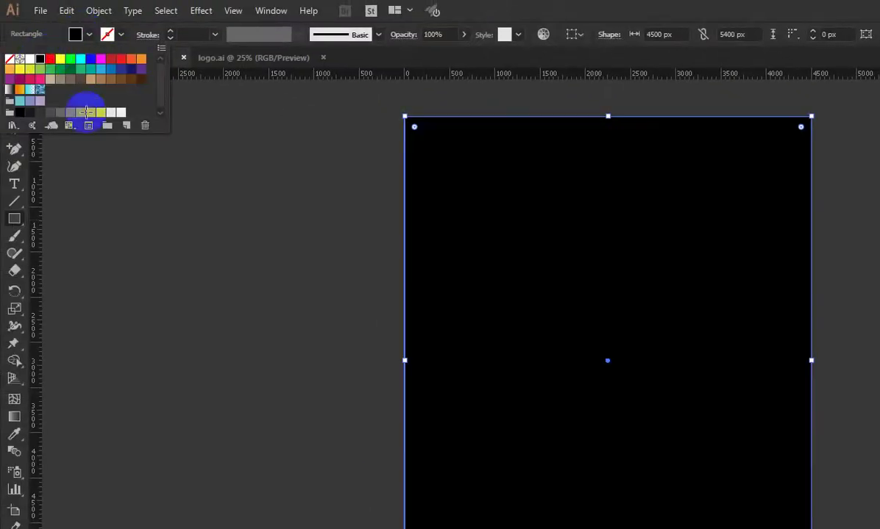
pyautogui.click(398, 300)
# Step: Cut the black rectangle and Paste in Back so it sits behind the gold logo
pyautogui.click(65, 12)
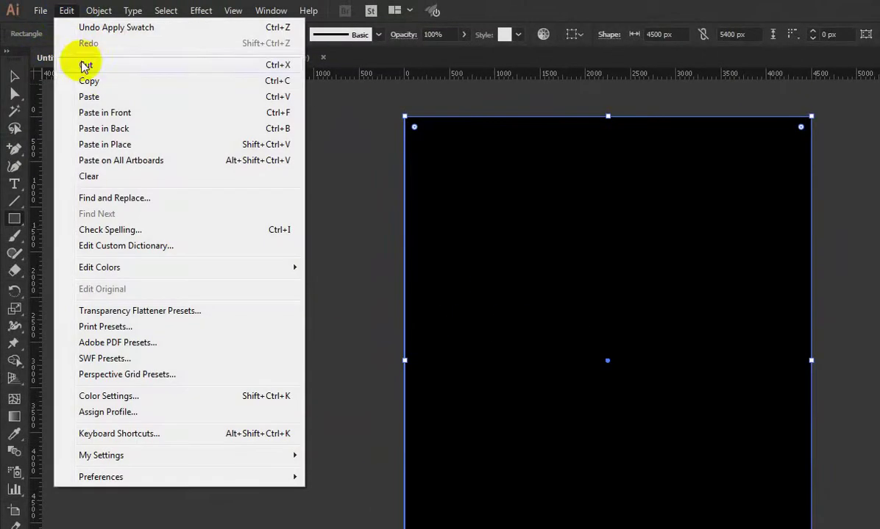
pyautogui.click(73, 61)
pyautogui.click(66, 11)
pyautogui.click(105, 130)
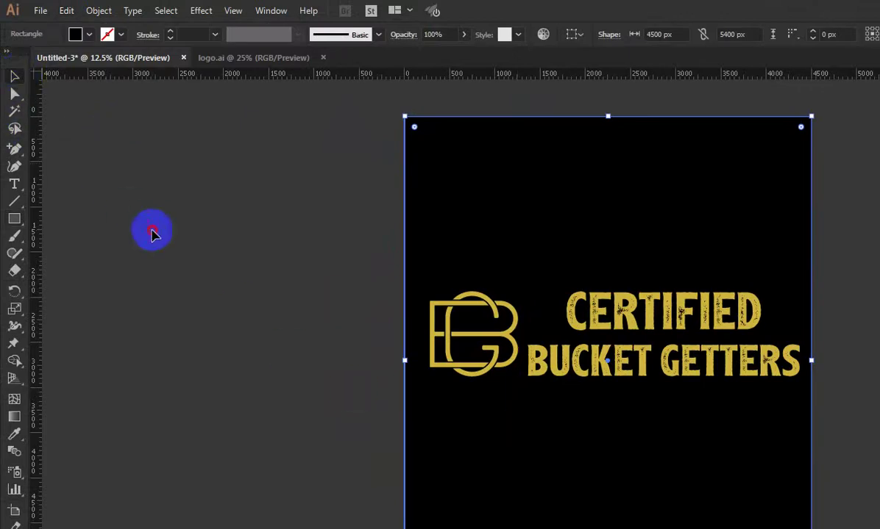
pyautogui.click(152, 232)
pyautogui.scroll(3, 651, 351)
pyautogui.scroll(-1, 835, 415)
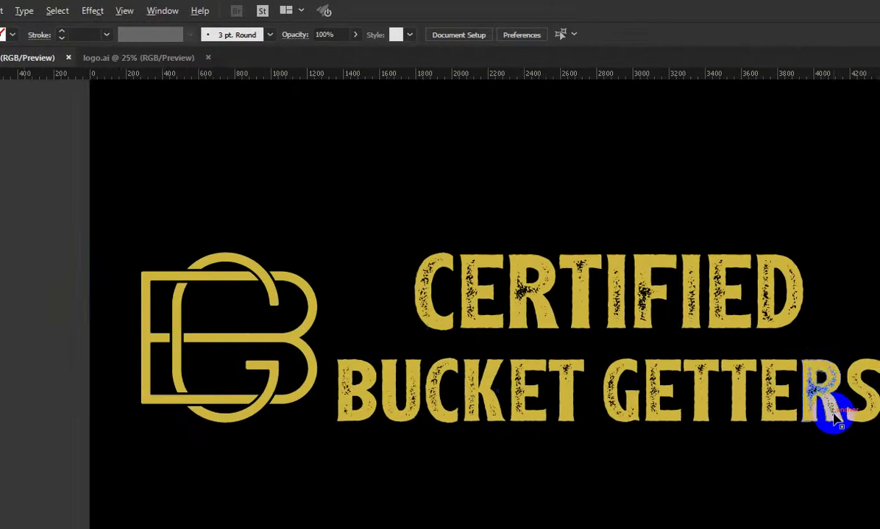
pyautogui.scroll(3, 98, 334)
pyautogui.scroll(-3, 117, 338)
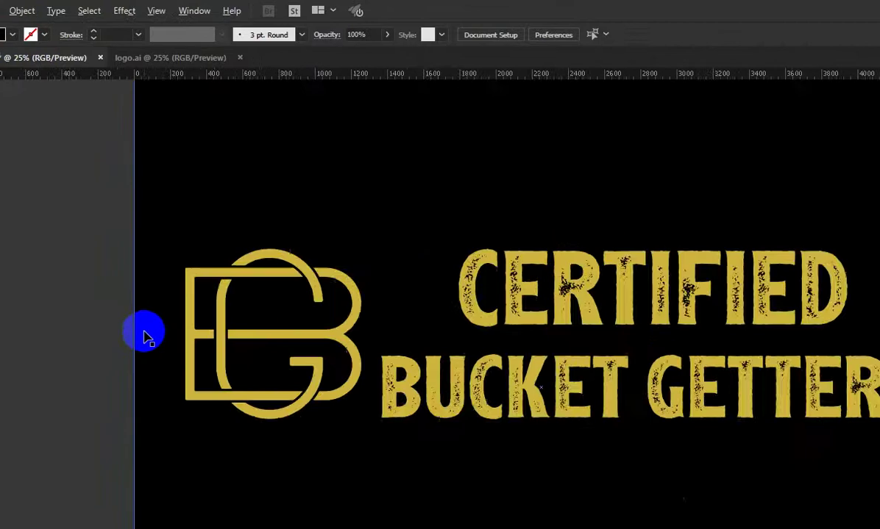
pyautogui.scroll(-1, 145, 337)
pyautogui.scroll(-1, 639, 426)
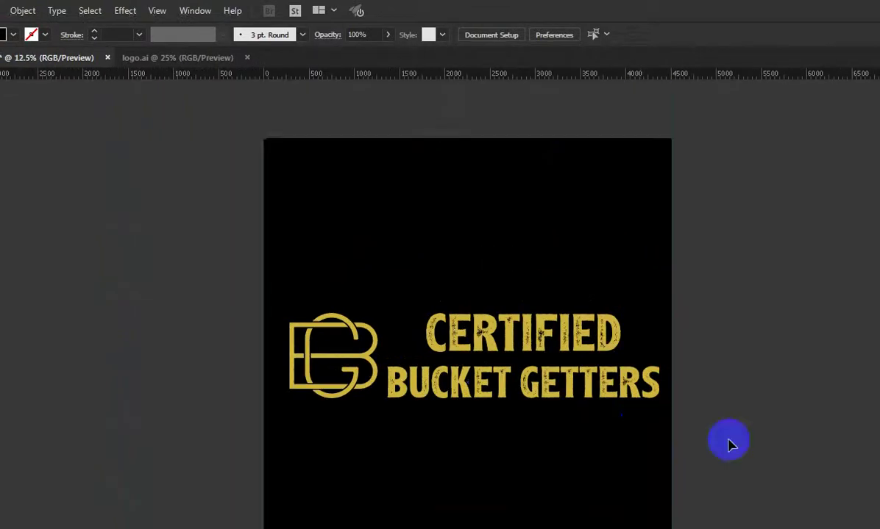
# Step: Duplicate the CB monogram from the logo group and place the copy at the artboard's top
pyautogui.click(328, 378)
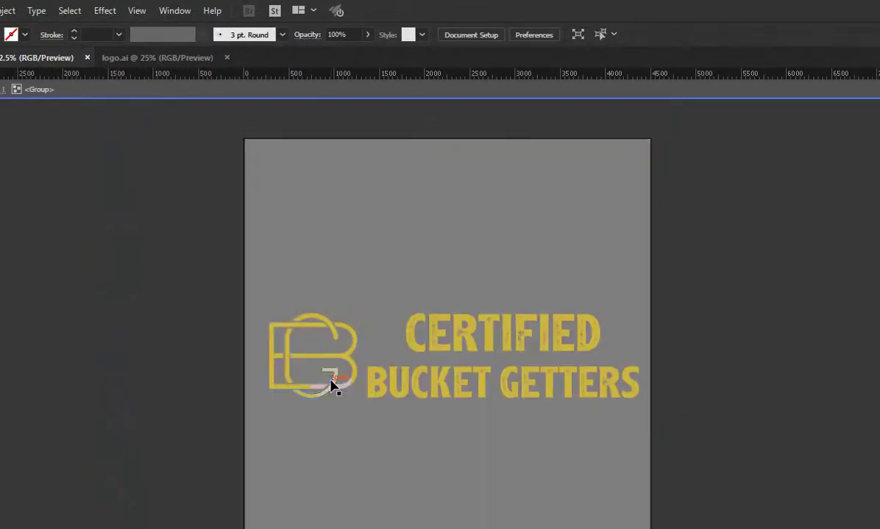
pyautogui.click(331, 382)
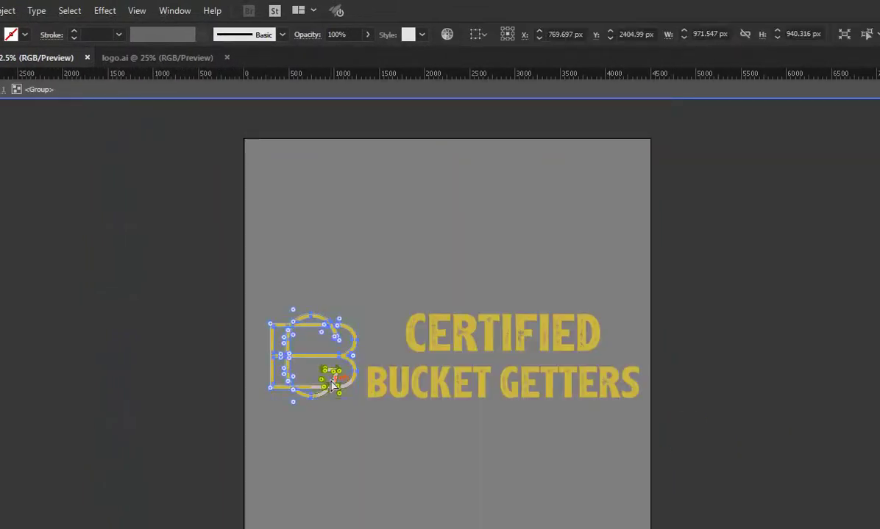
pyautogui.doubleClick(728, 451)
pyautogui.hotkey('ctrl', 'v')
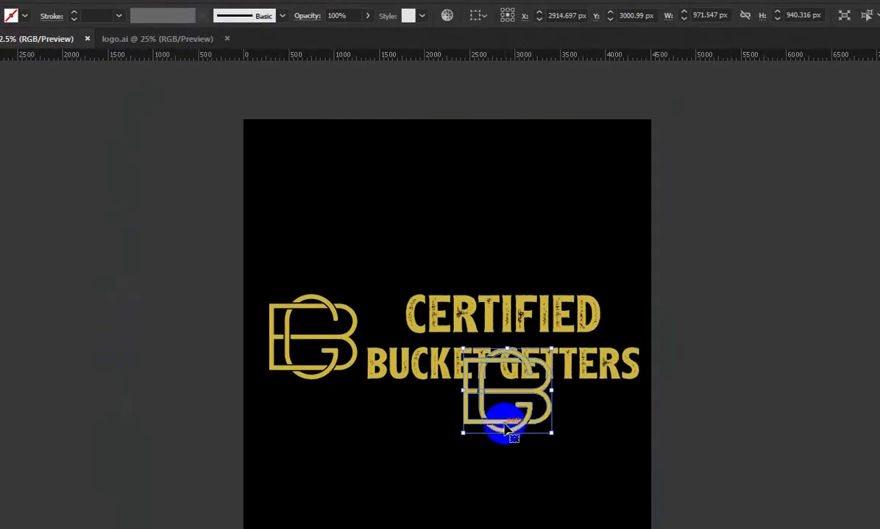
pyautogui.moveTo(517, 426); pyautogui.dragTo(467, 237)
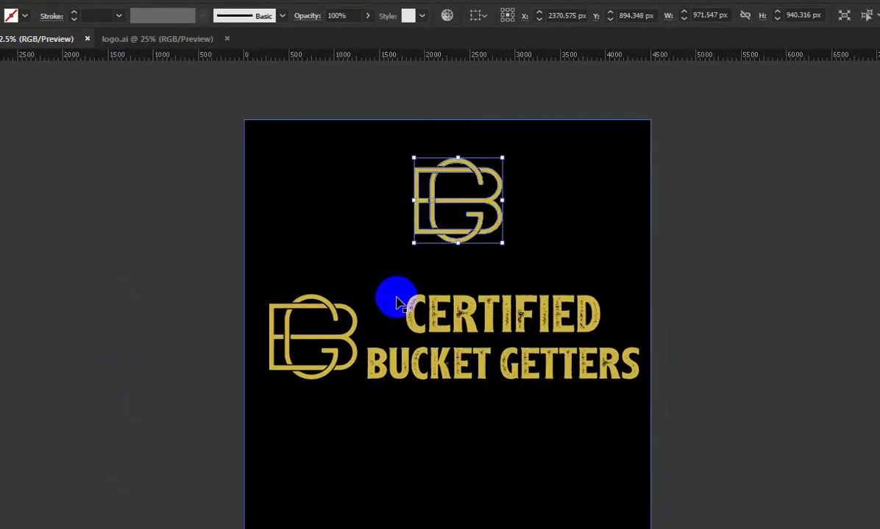
# Step: Move the monogram-and-text logo group lower on the artboard
pyautogui.click(416, 315)
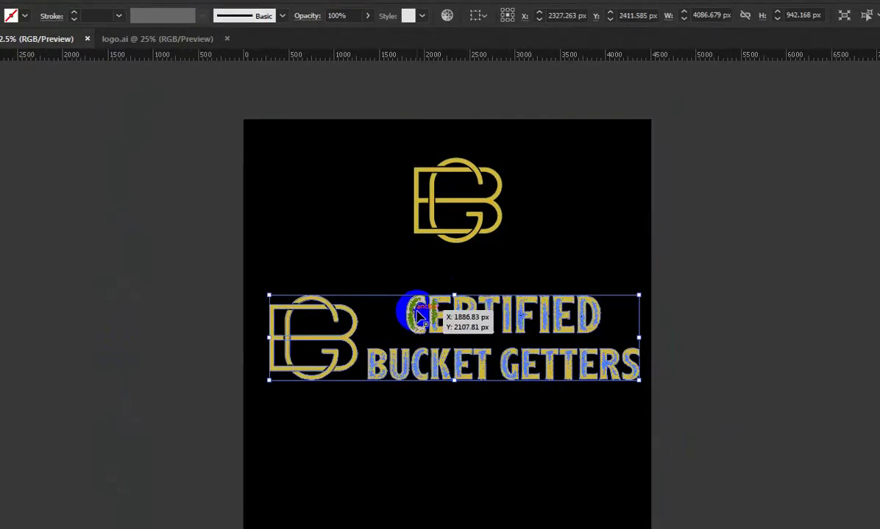
pyautogui.press('Down')
pyautogui.press('Down')
pyautogui.press('Down')
pyautogui.press('Down')
pyautogui.press('Down')
pyautogui.press('Down')
pyautogui.press('Down')
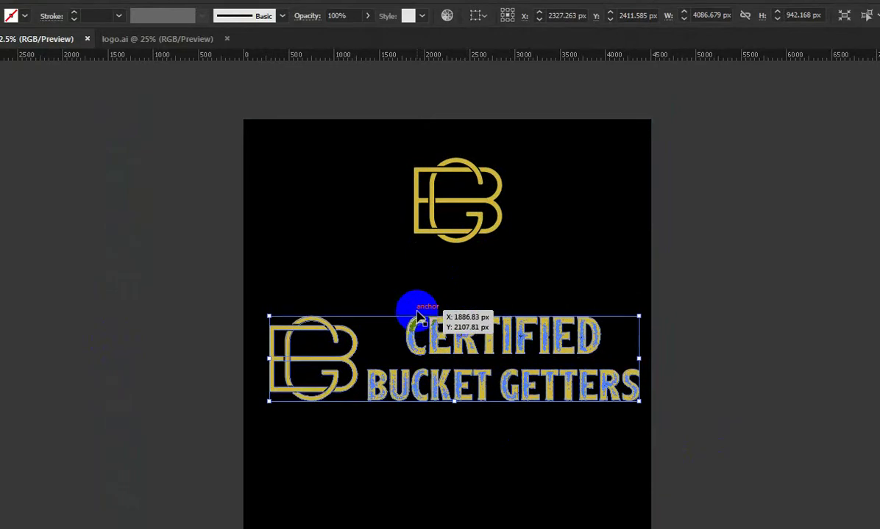
pyautogui.press('Down')
pyautogui.press('Down')
pyautogui.press('Down')
pyautogui.press('Down')
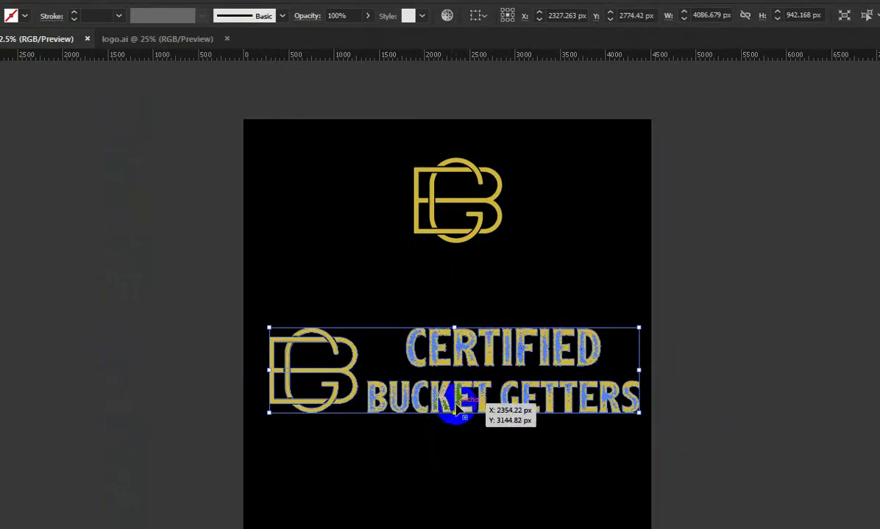
pyautogui.moveTo(456, 406); pyautogui.dragTo(458, 450)
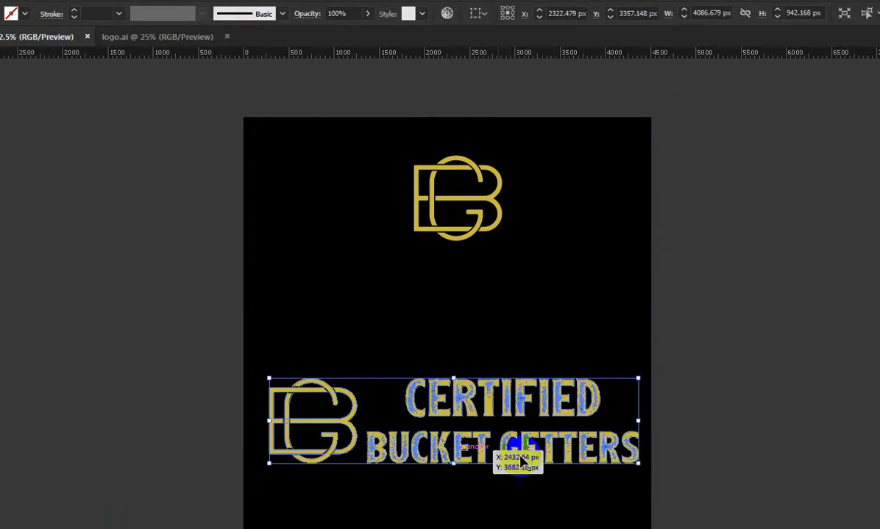
# Step: Scale the top monogram copy to about double size and view the artwork full-screen
pyautogui.click(463, 237)
pyautogui.moveTo(460, 245); pyautogui.dragTo(473, 346)
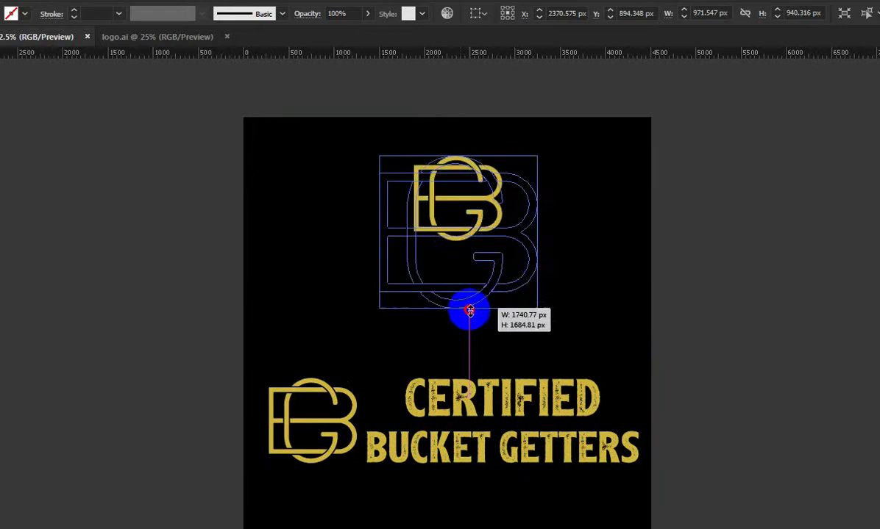
pyautogui.click(700, 410)
pyautogui.scroll(-1, 514, 265)
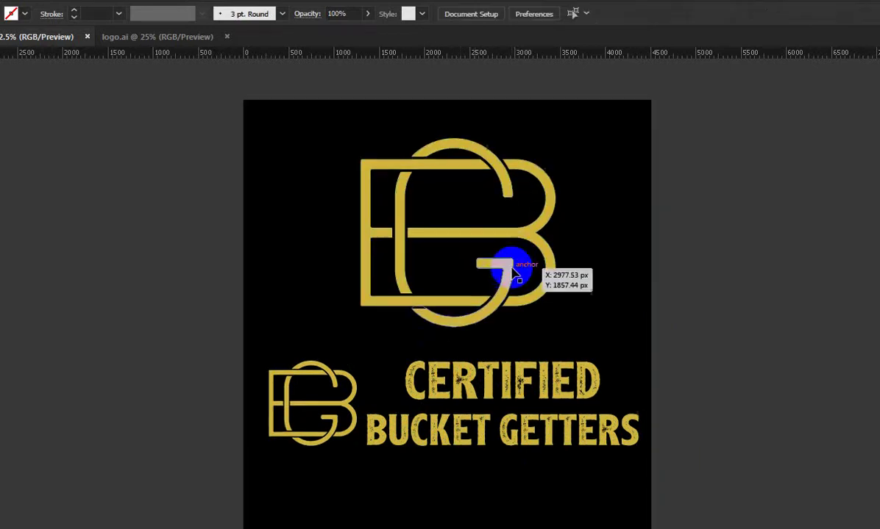
pyautogui.scroll(-1, 494, 250)
pyautogui.keyDown('alt'); pyautogui.scroll(1, 445, 221); pyautogui.keyUp('alt')
pyautogui.scroll(-1, 472, 254)
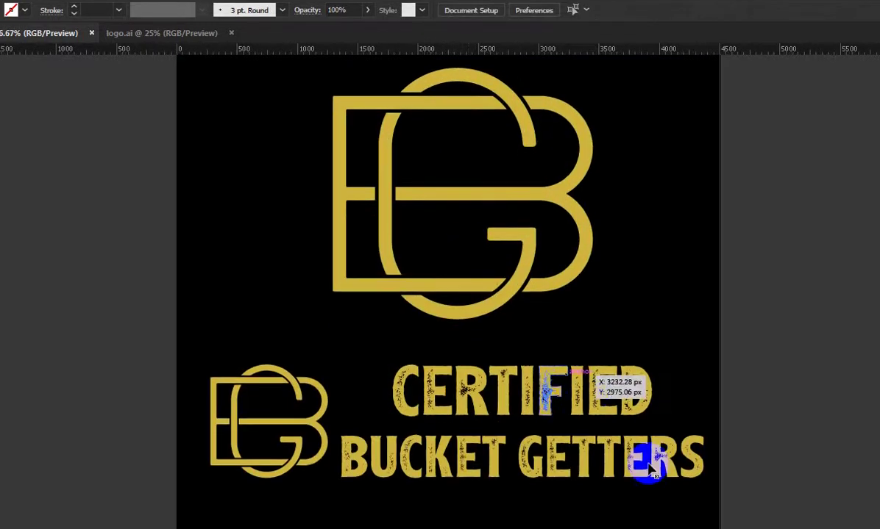
pyautogui.press('f')
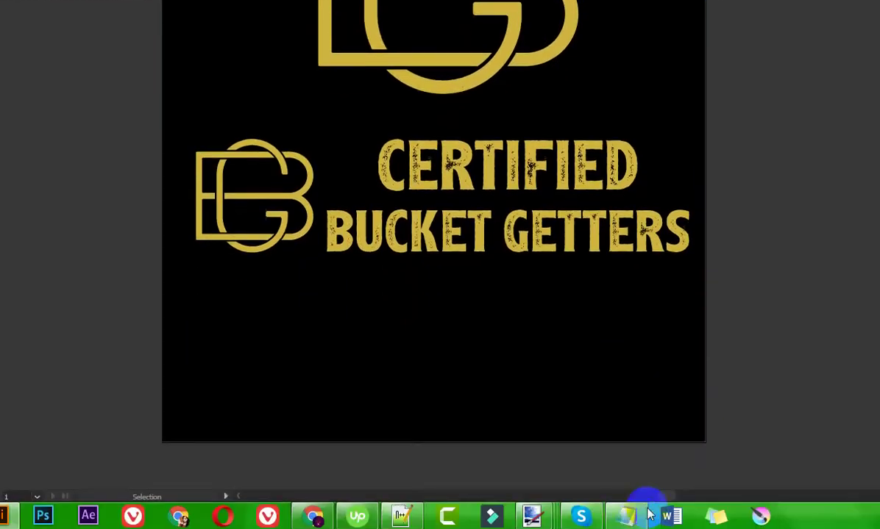
# Step: Bring up the Notepad font note, move it aside, and start replacing its text with a new message
pyautogui.click(649, 515)
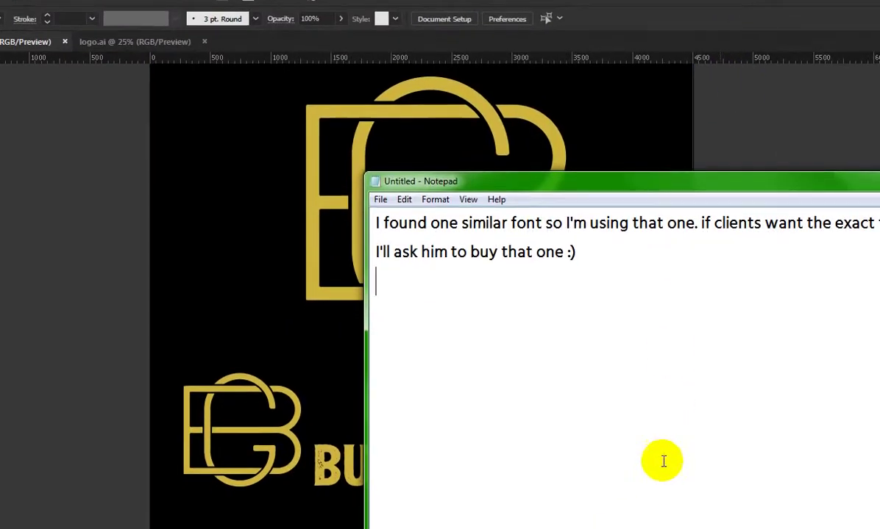
pyautogui.moveTo(668, 186); pyautogui.dragTo(786, 246)
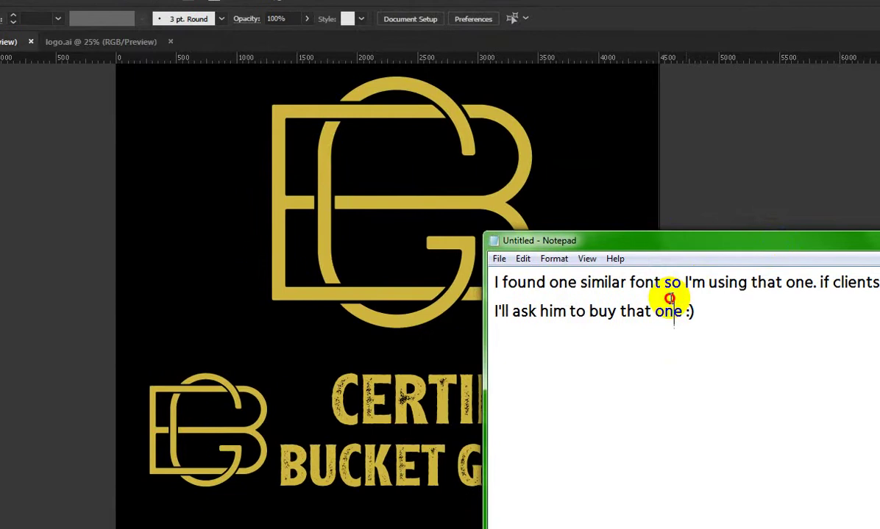
pyautogui.hotkey('ctrl', 'a')
pyautogui.write('T')
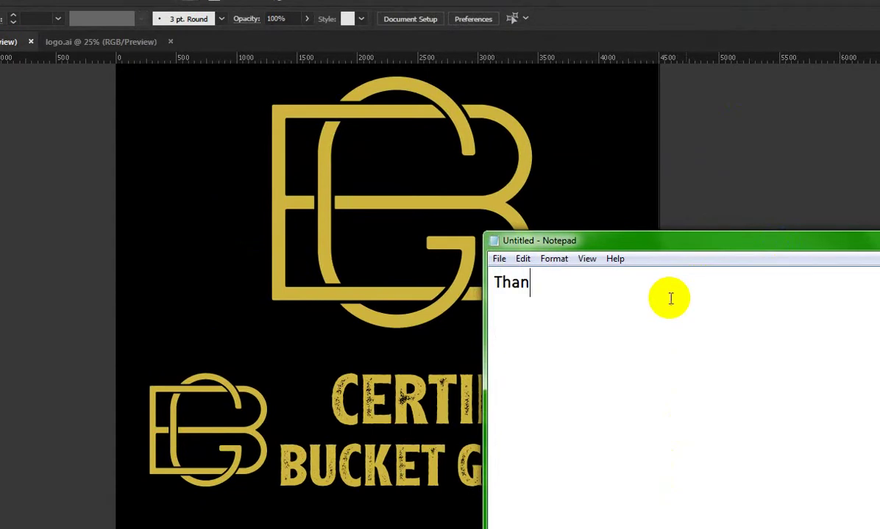